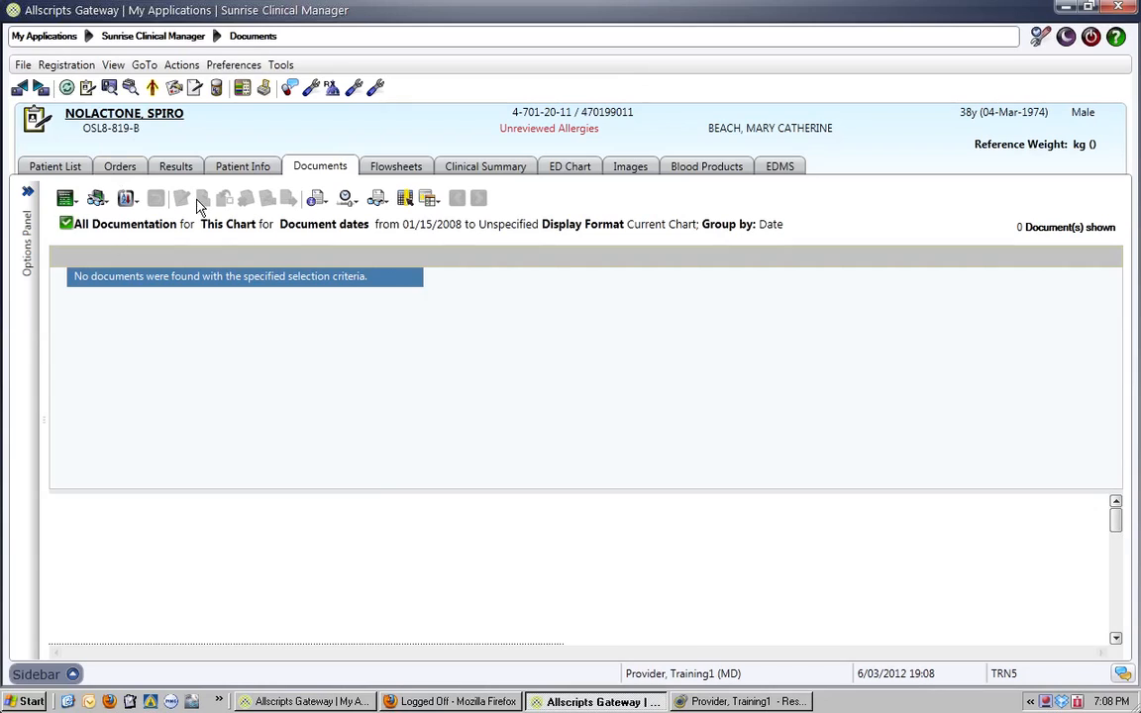
Search the new document worksheet for 'historyprog', then close the worksheet
click(194, 98)
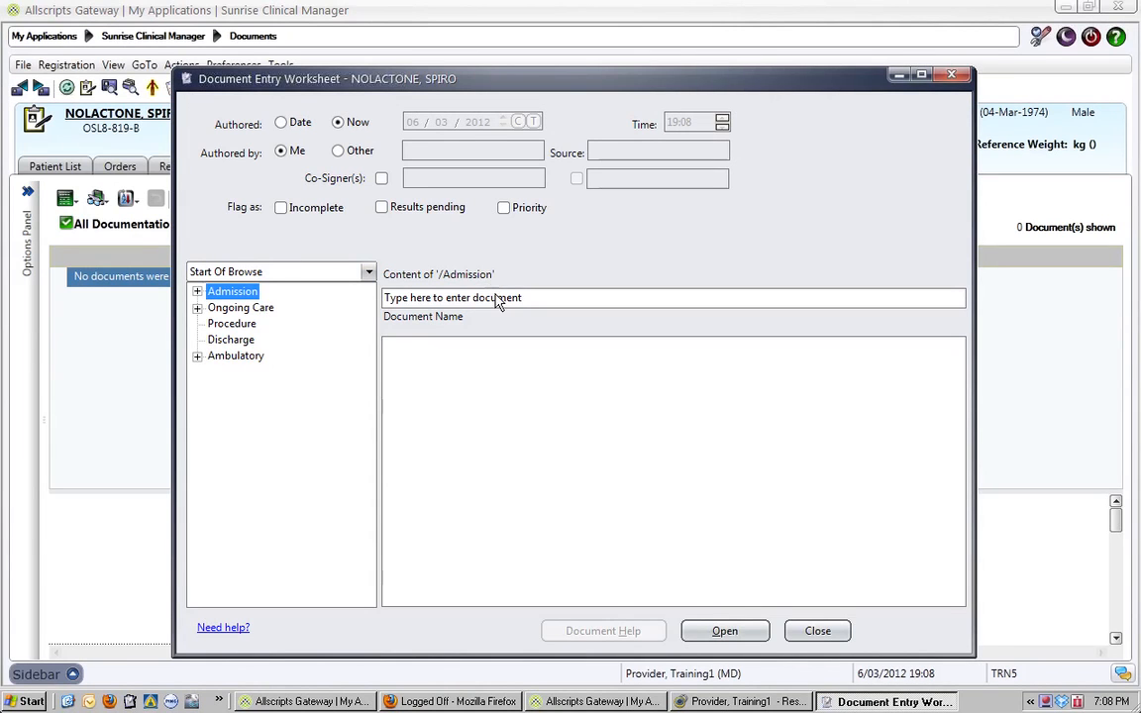
click(499, 298)
text(history)
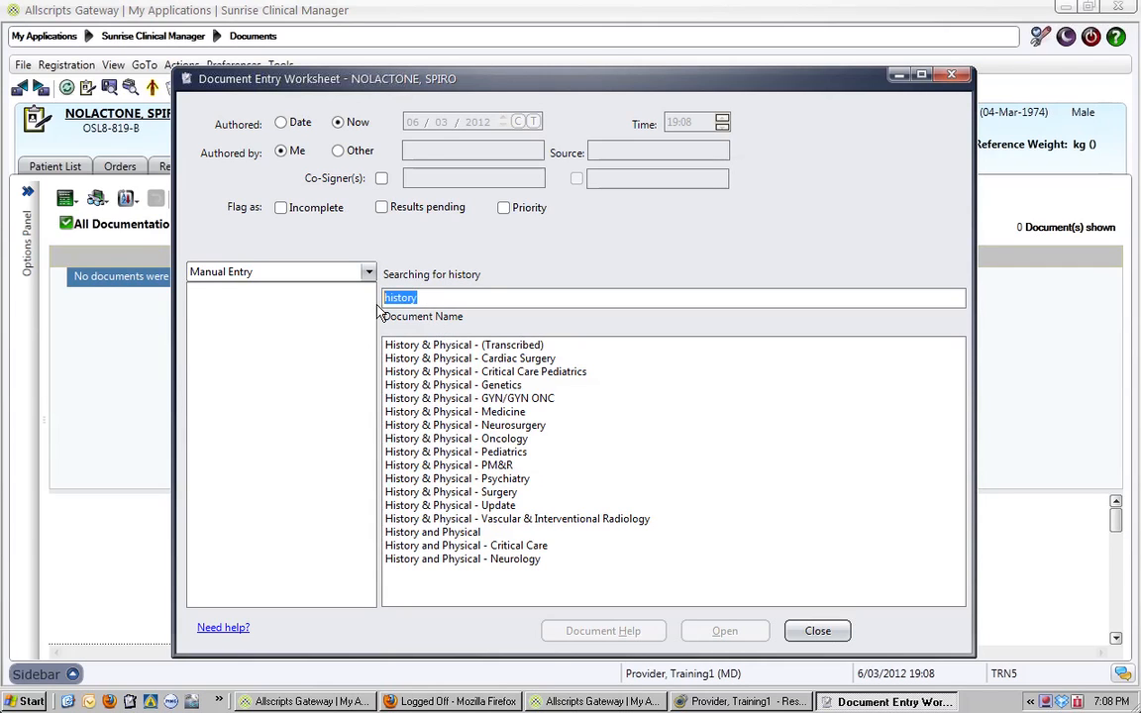
text(prog)
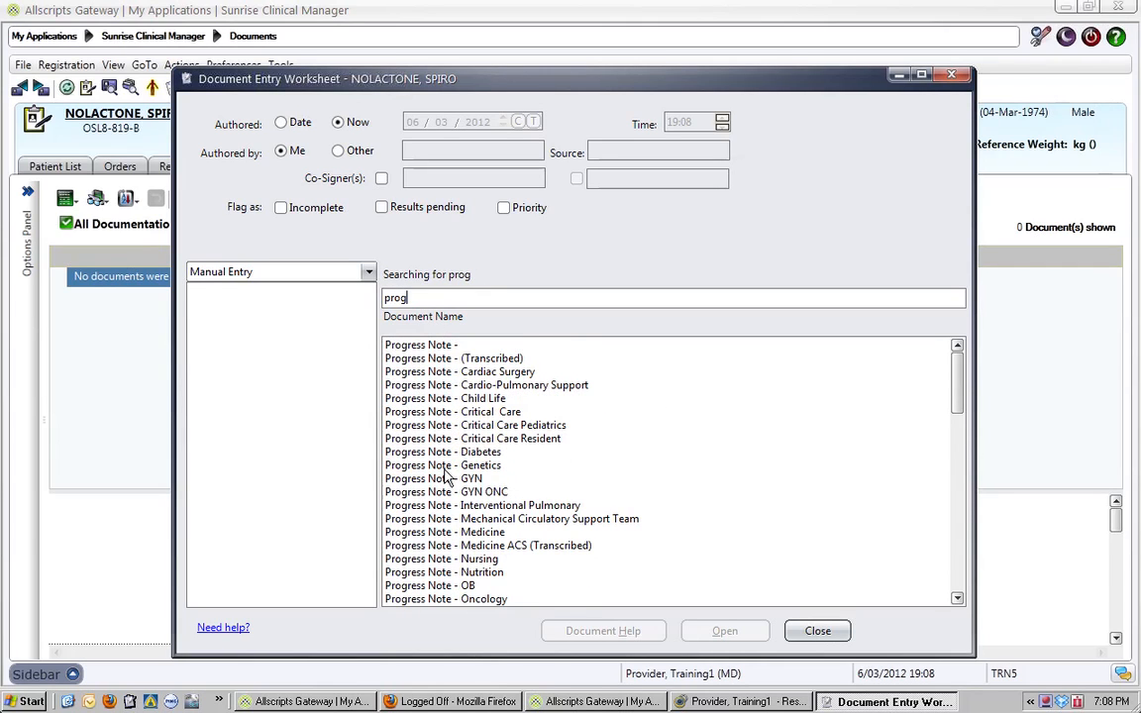
click(817, 632)
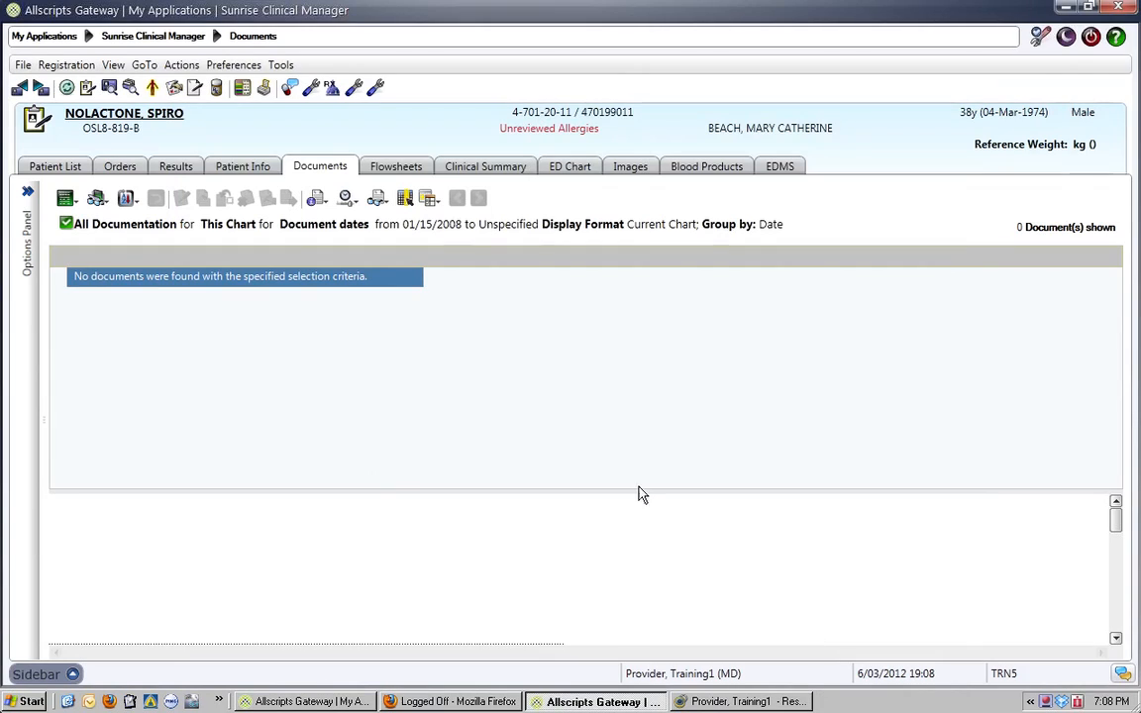
In Document Entry preferences, add History & Physical - Medicine to personal documents
click(235, 66)
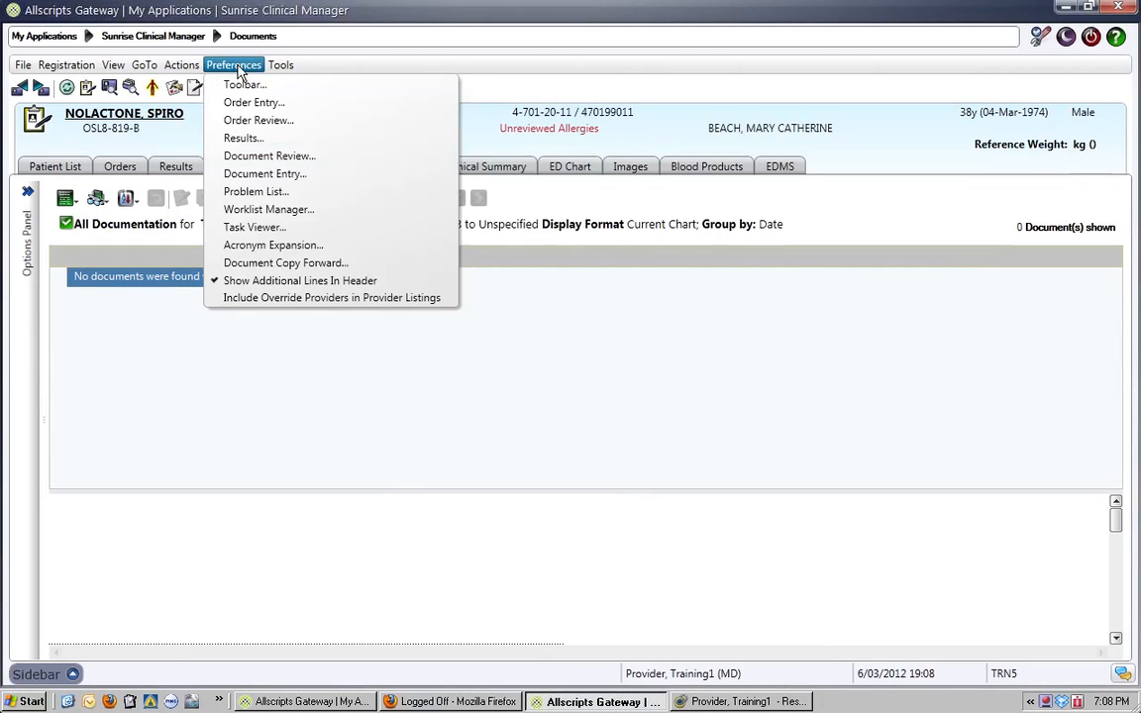
click(266, 175)
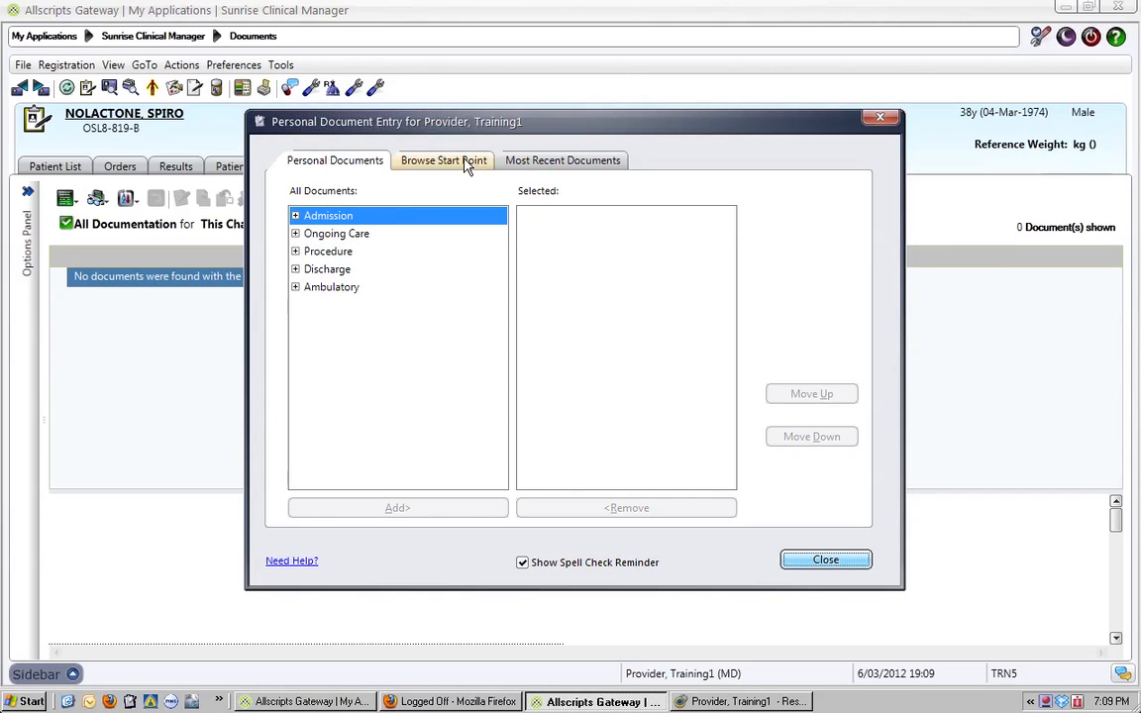
click(296, 216)
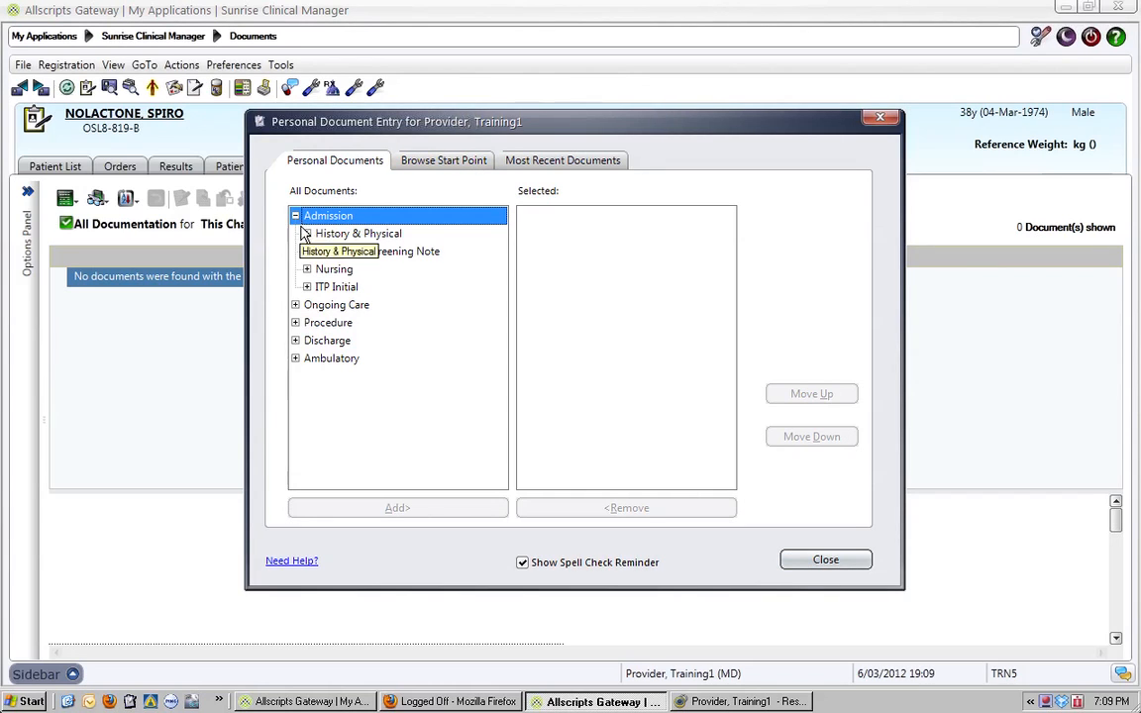
click(306, 234)
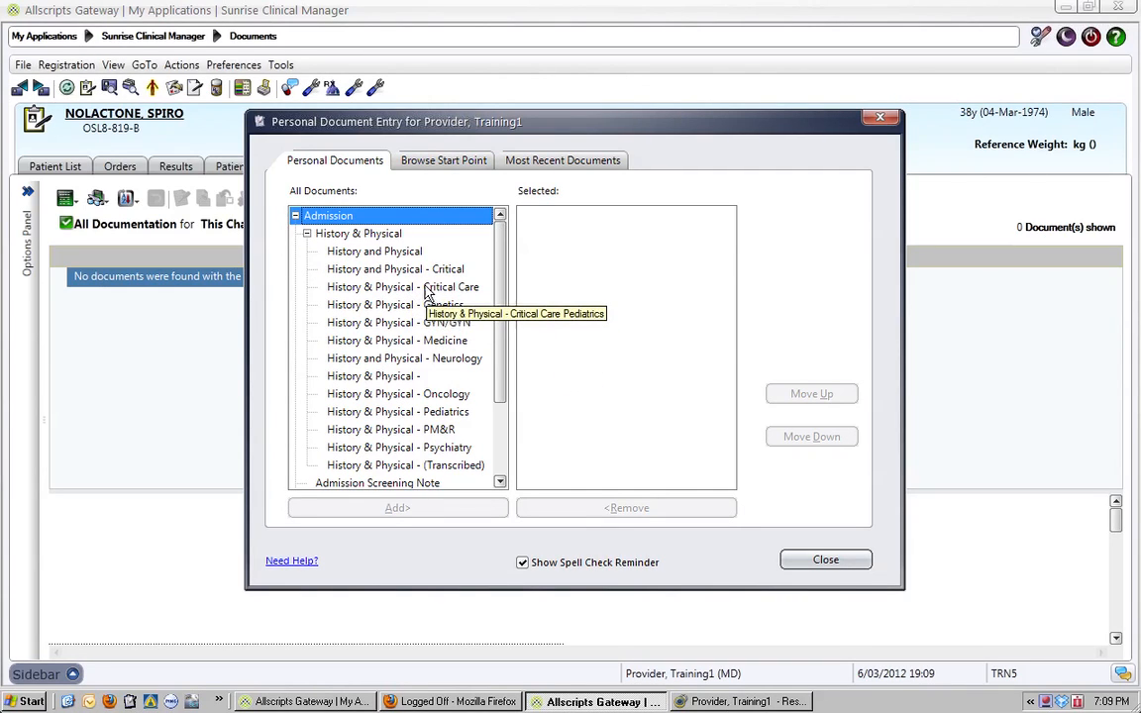
click(423, 343)
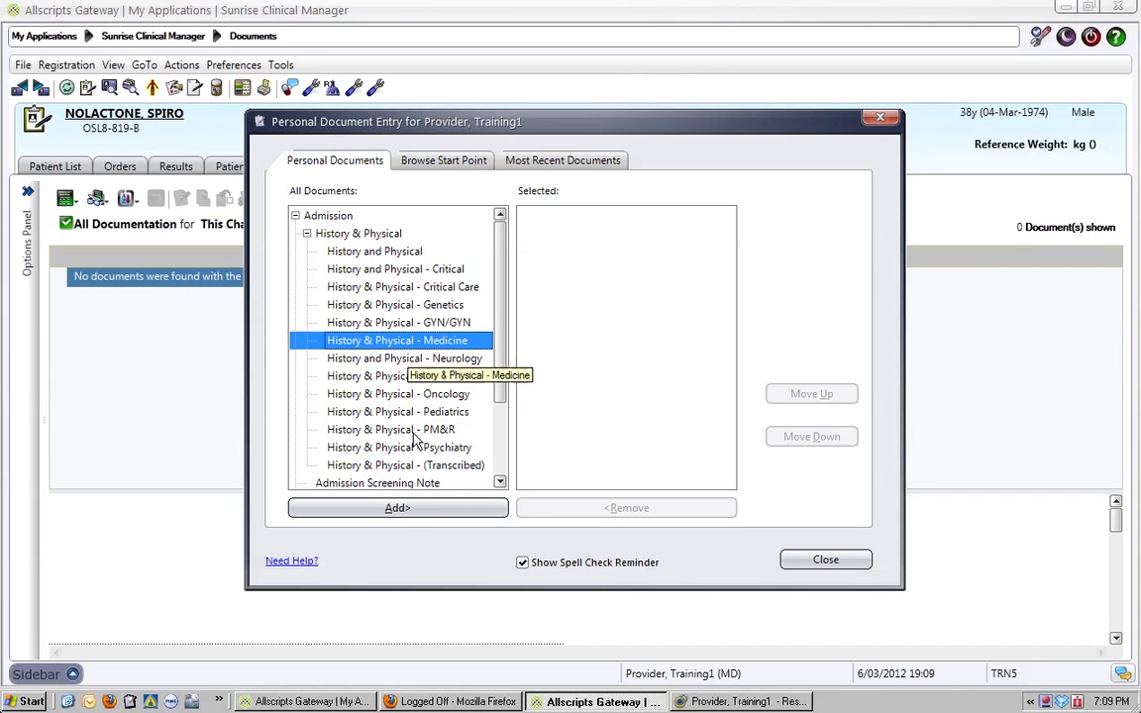
click(441, 509)
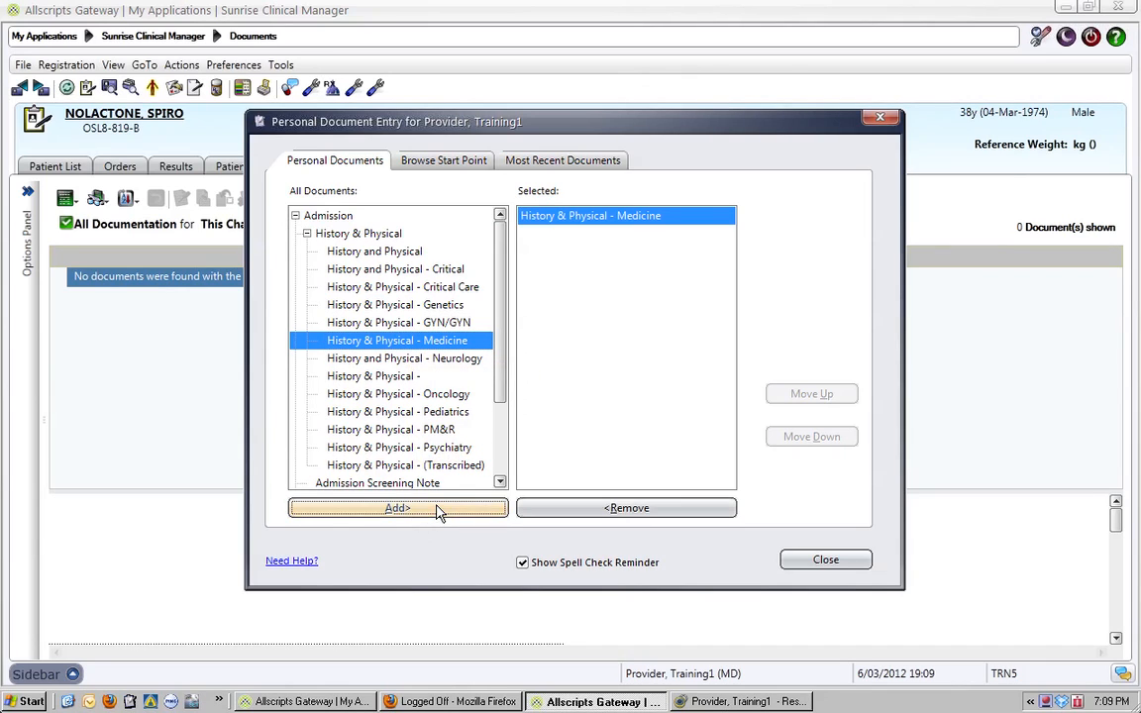
Add Progress Note - Medicine from Ongoing Care to the personal documents
click(308, 234)
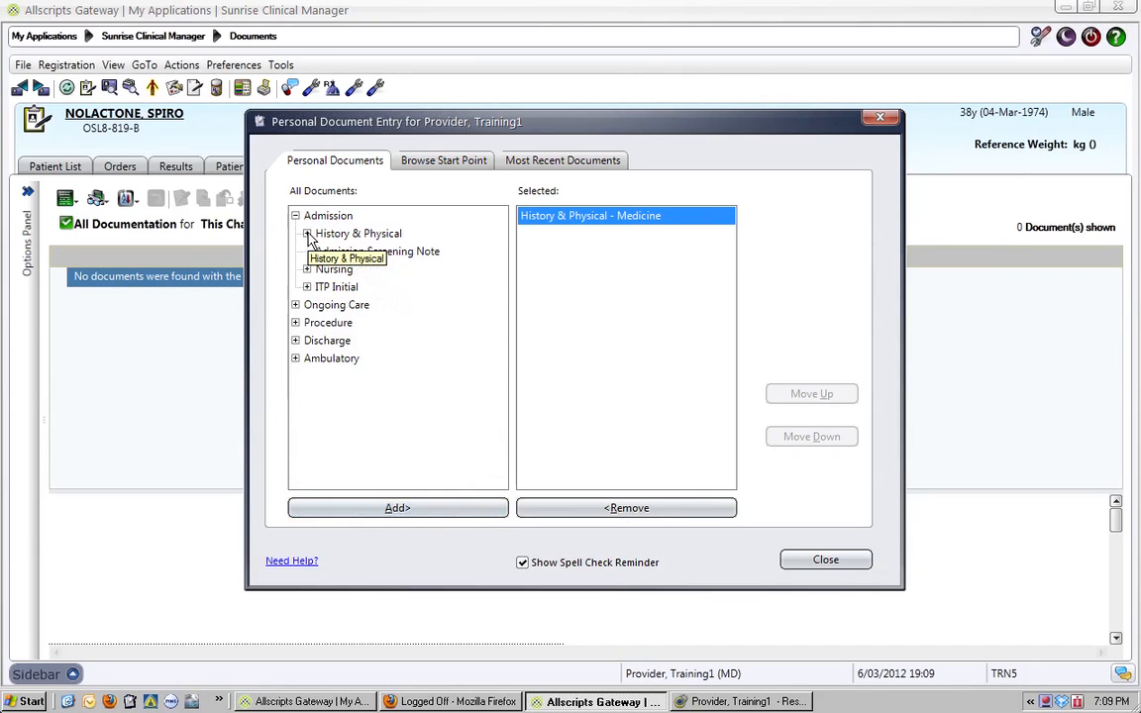
click(296, 305)
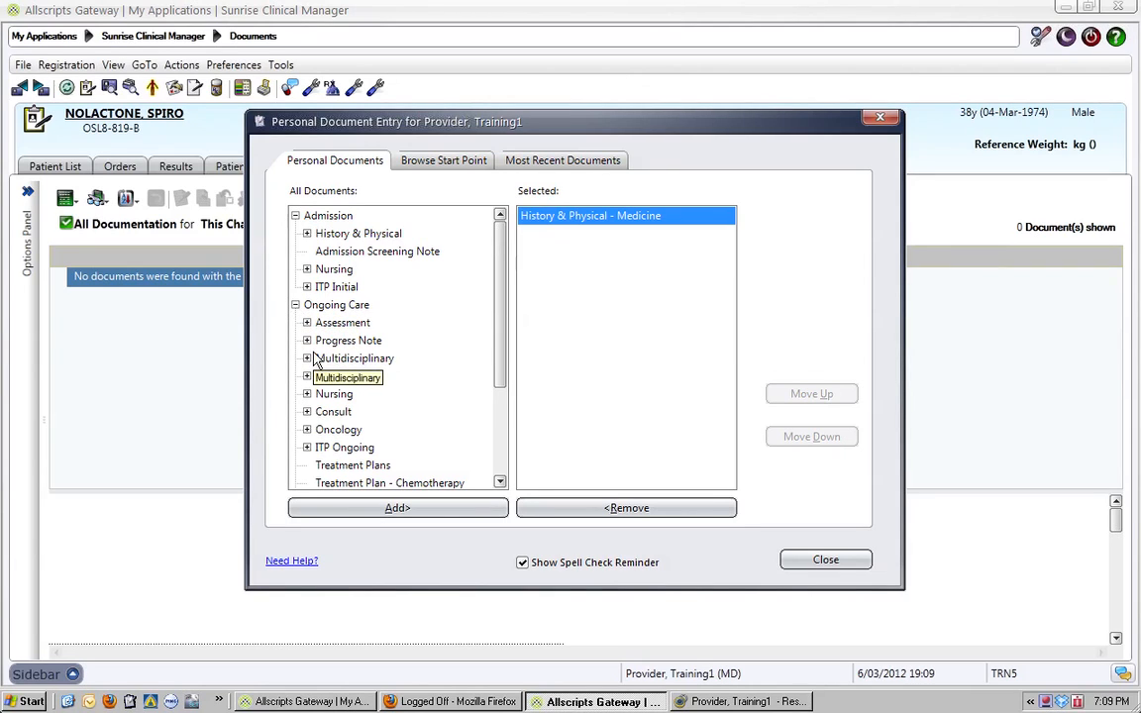
click(307, 340)
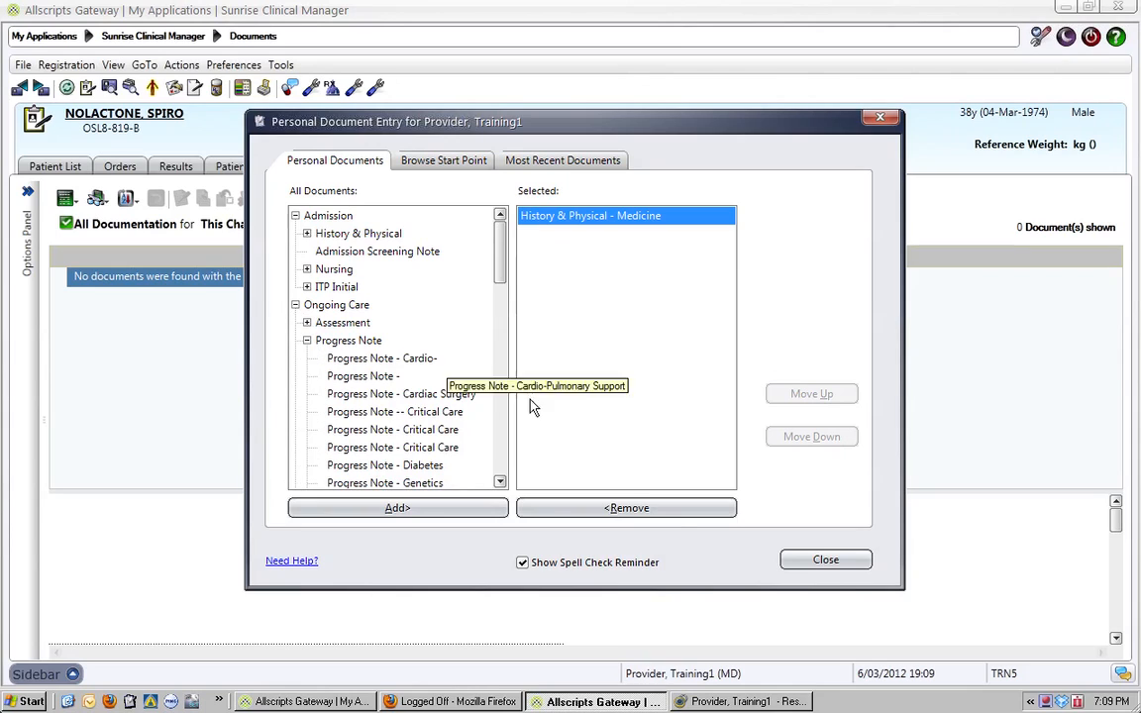
click(500, 483)
click(500, 483)
click(501, 483)
click(501, 483)
click(501, 482)
click(500, 483)
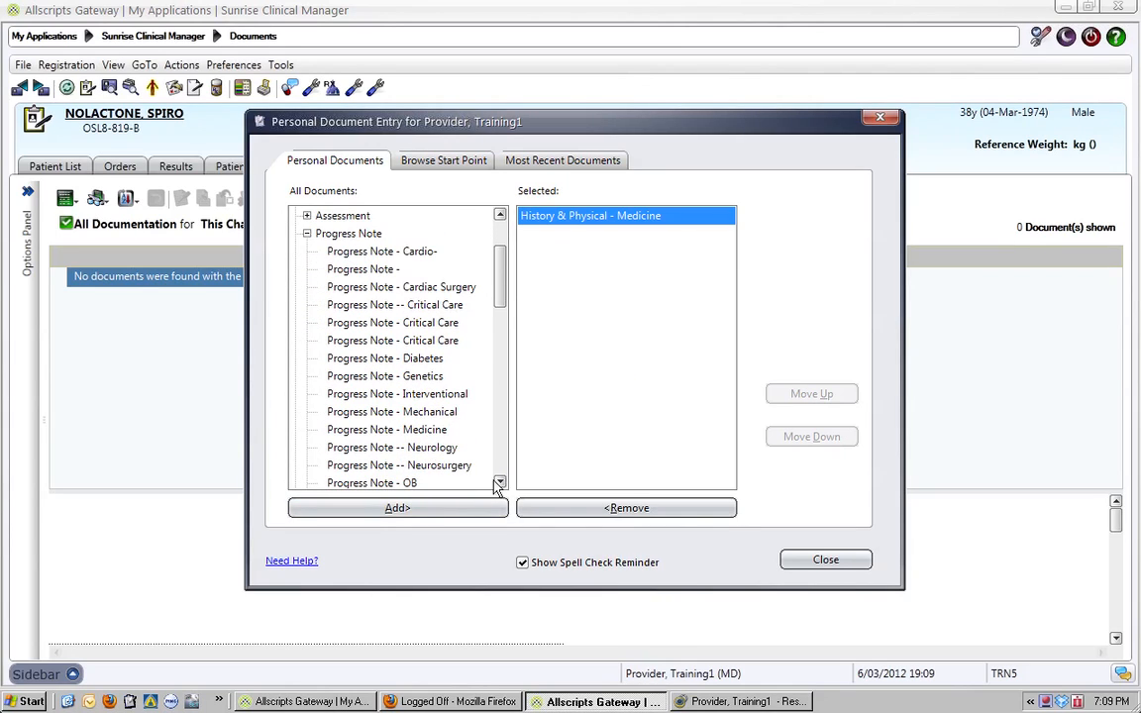
click(411, 429)
click(406, 508)
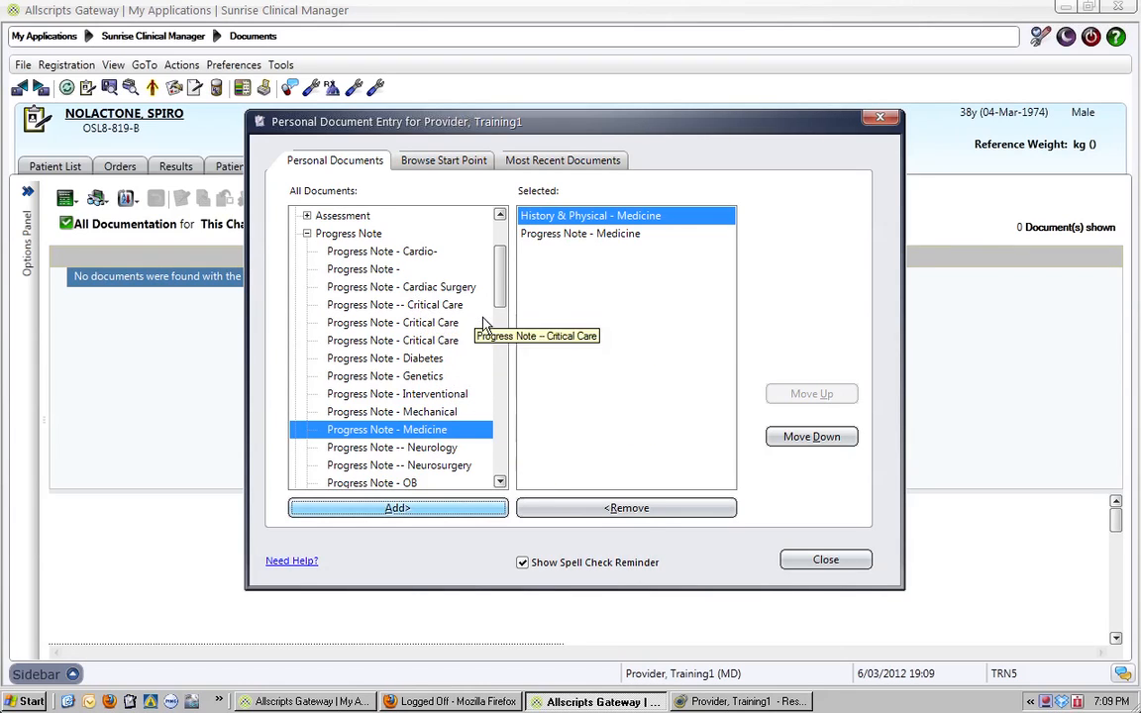
mouse_move(498, 305)
mouse_down()
mouse_move(499, 322)
mouse_move(499, 295)
mouse_up()
Add Handoff Note from the Multidisciplinary group to personal documents
click(308, 273)
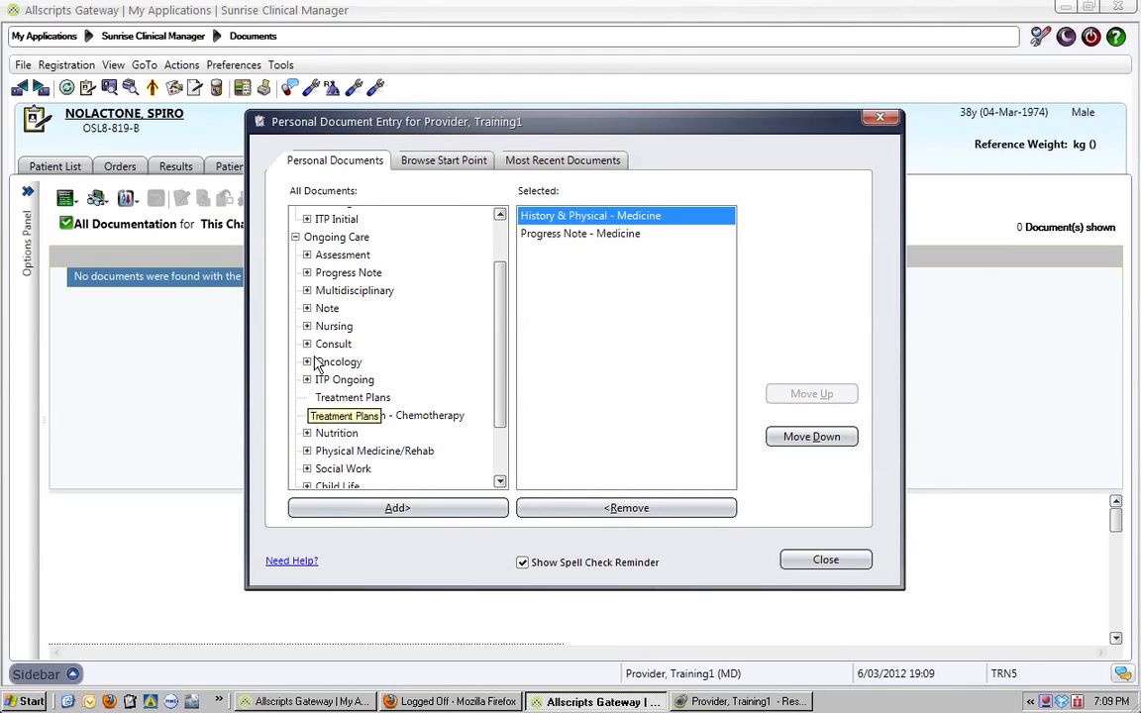
click(308, 291)
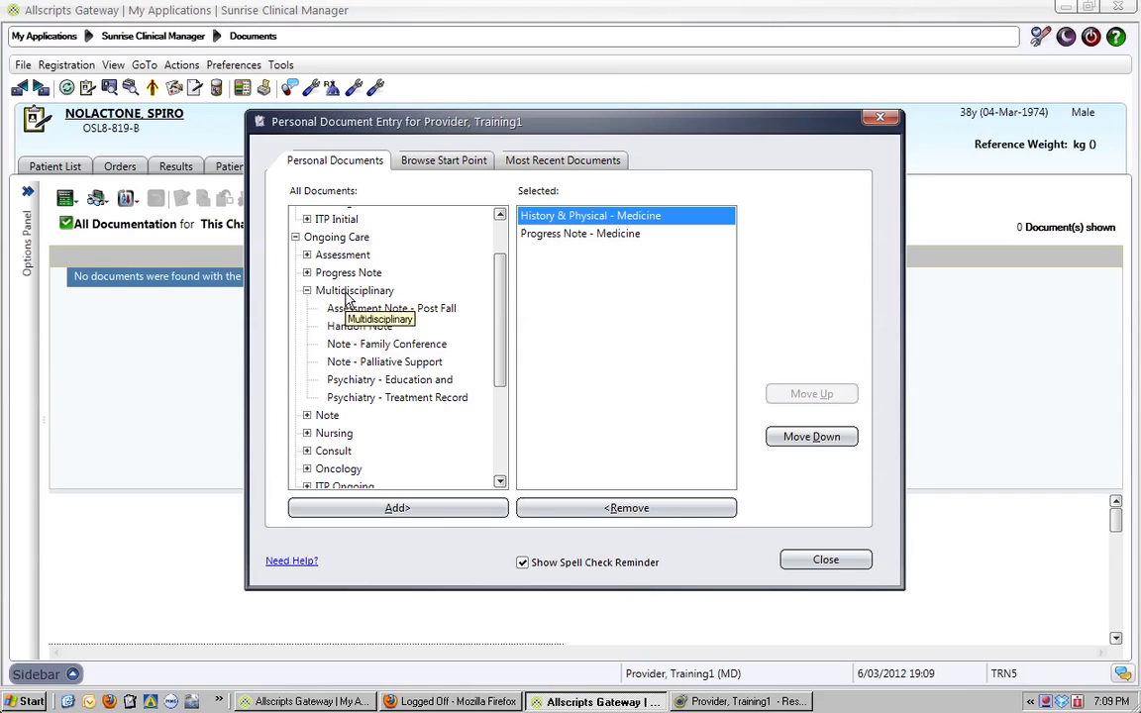
click(357, 326)
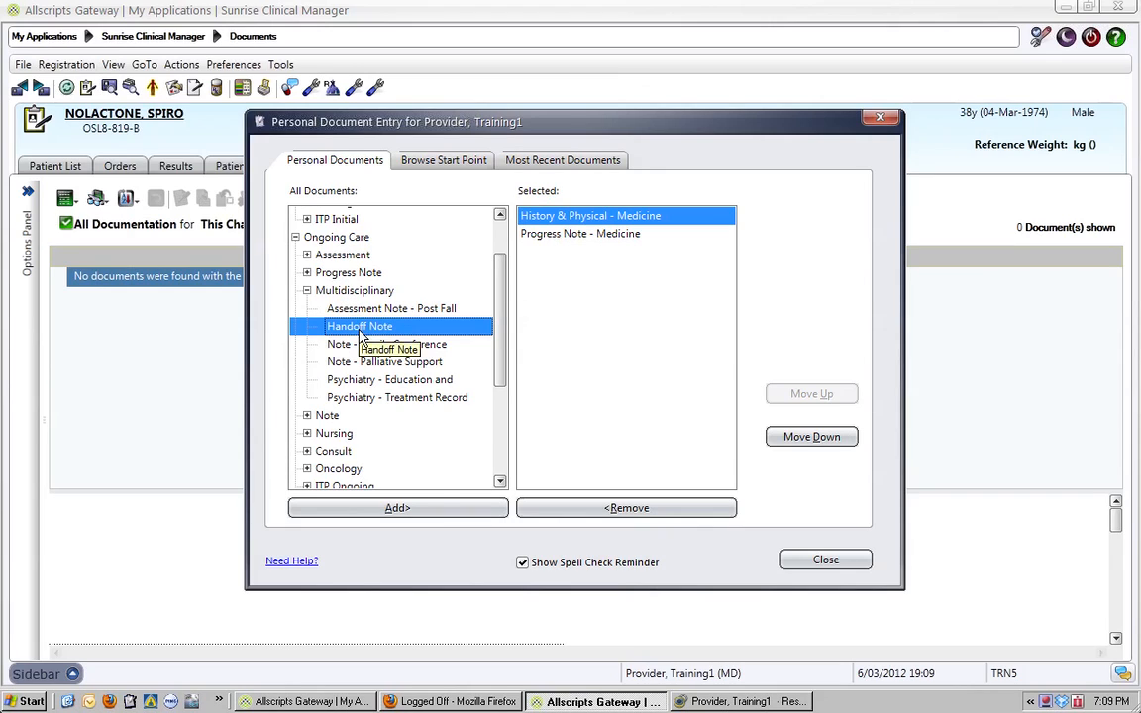
click(417, 512)
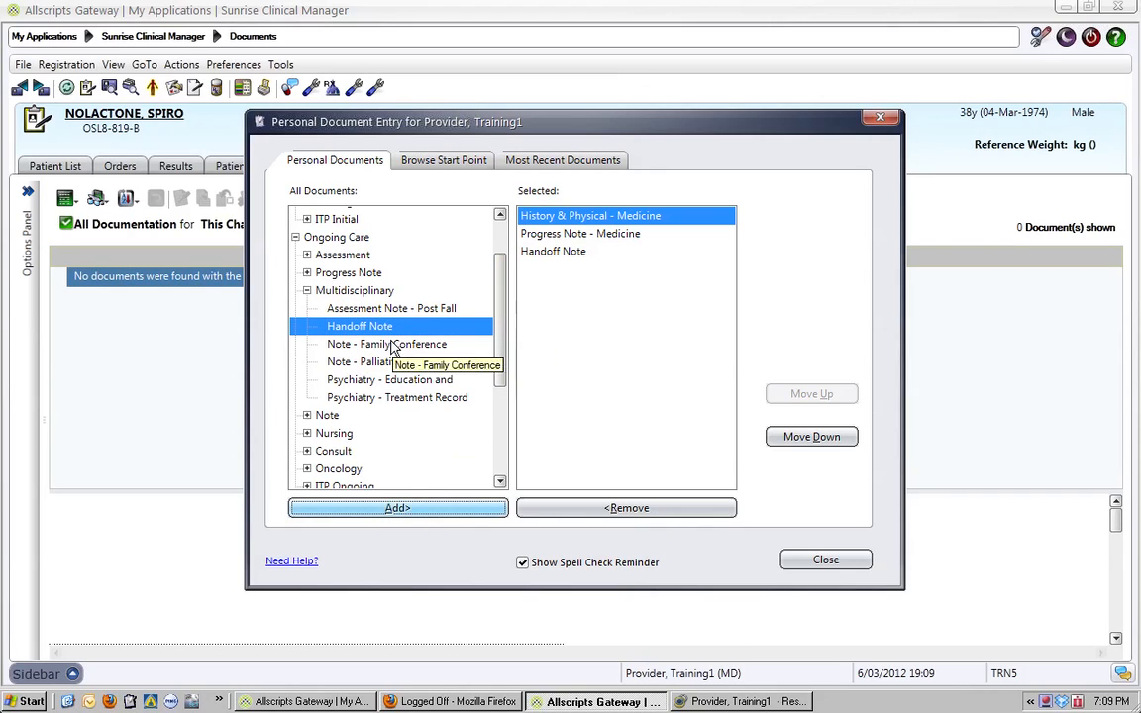
Add Consult - Cardiology from the Consult group to personal documents
click(307, 290)
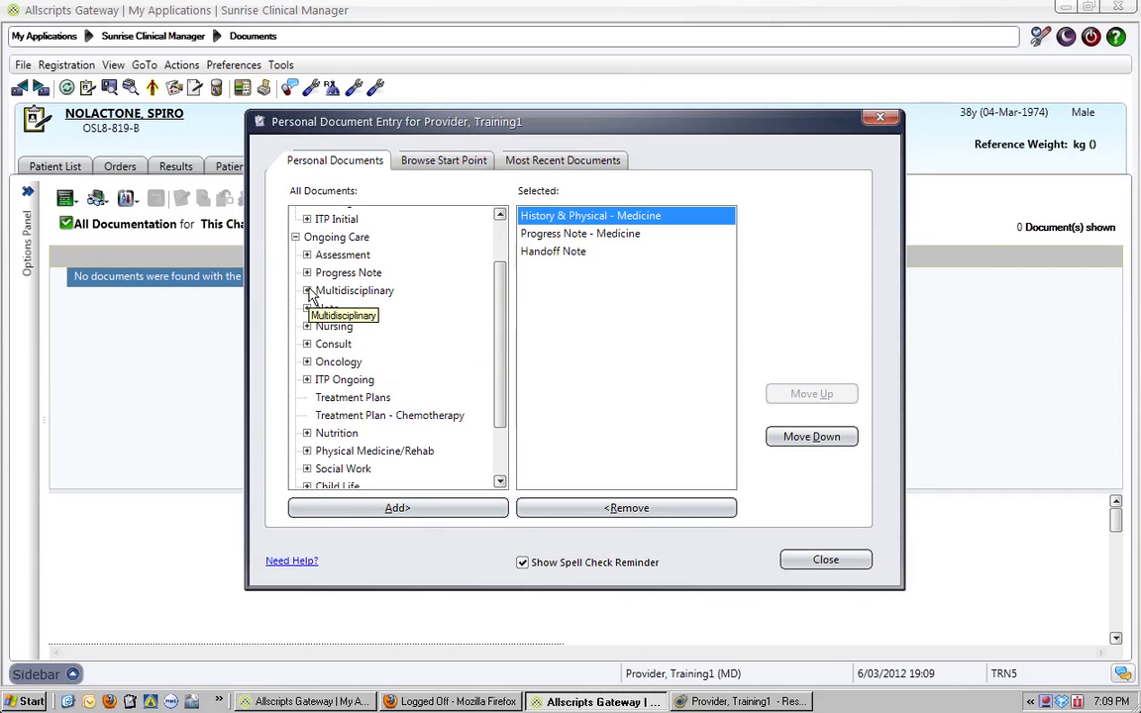
click(308, 344)
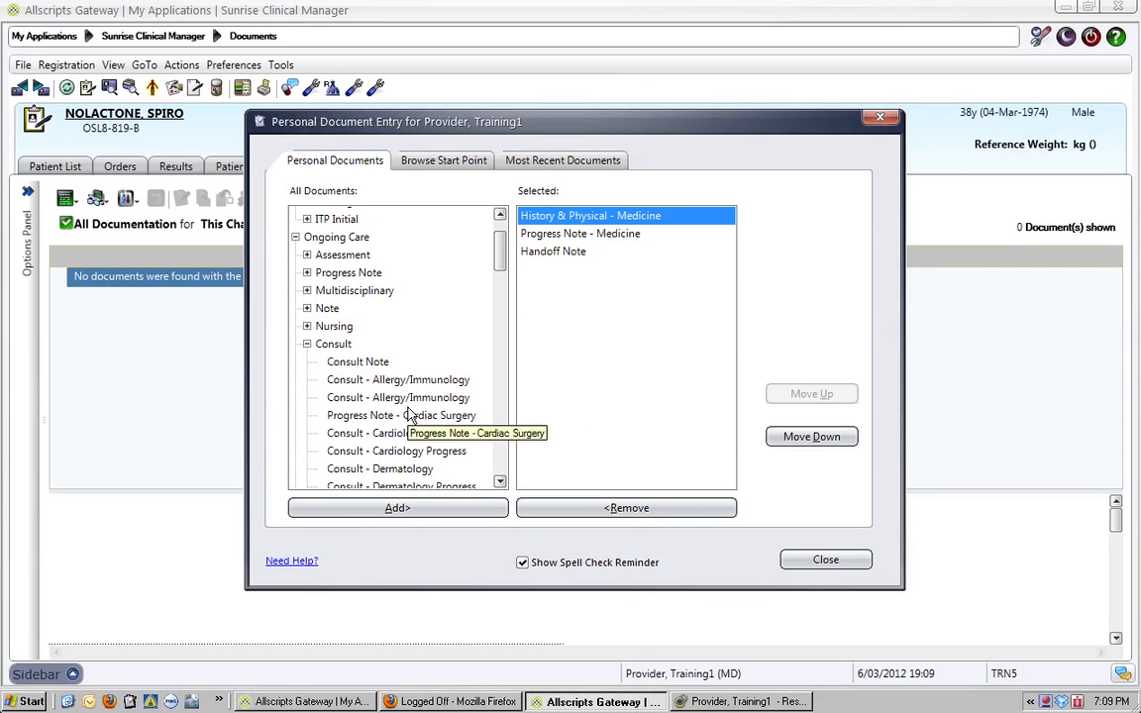
drag(500, 262, 501, 300)
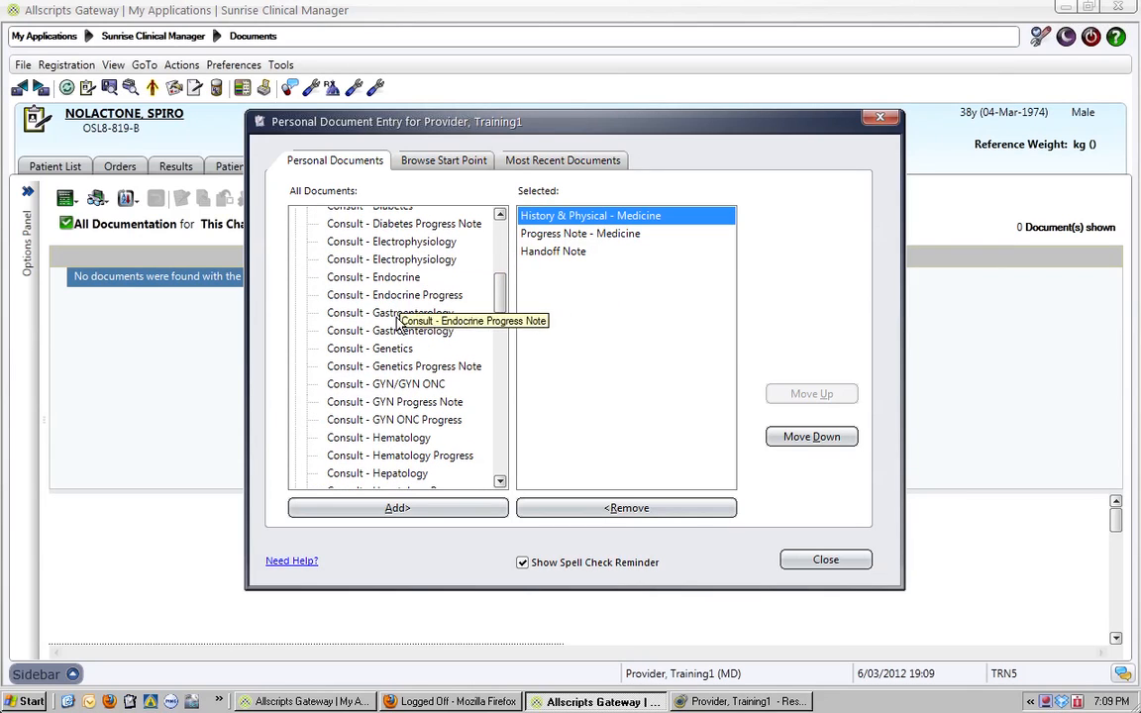
drag(499, 290, 499, 277)
click(381, 252)
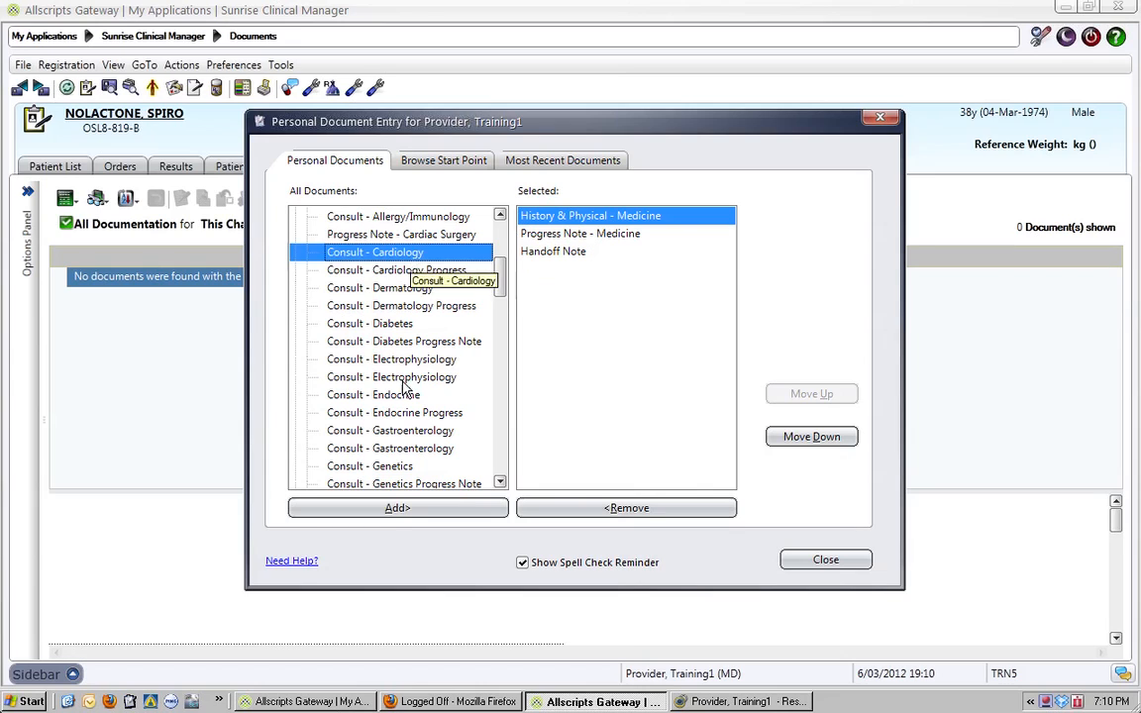
click(396, 509)
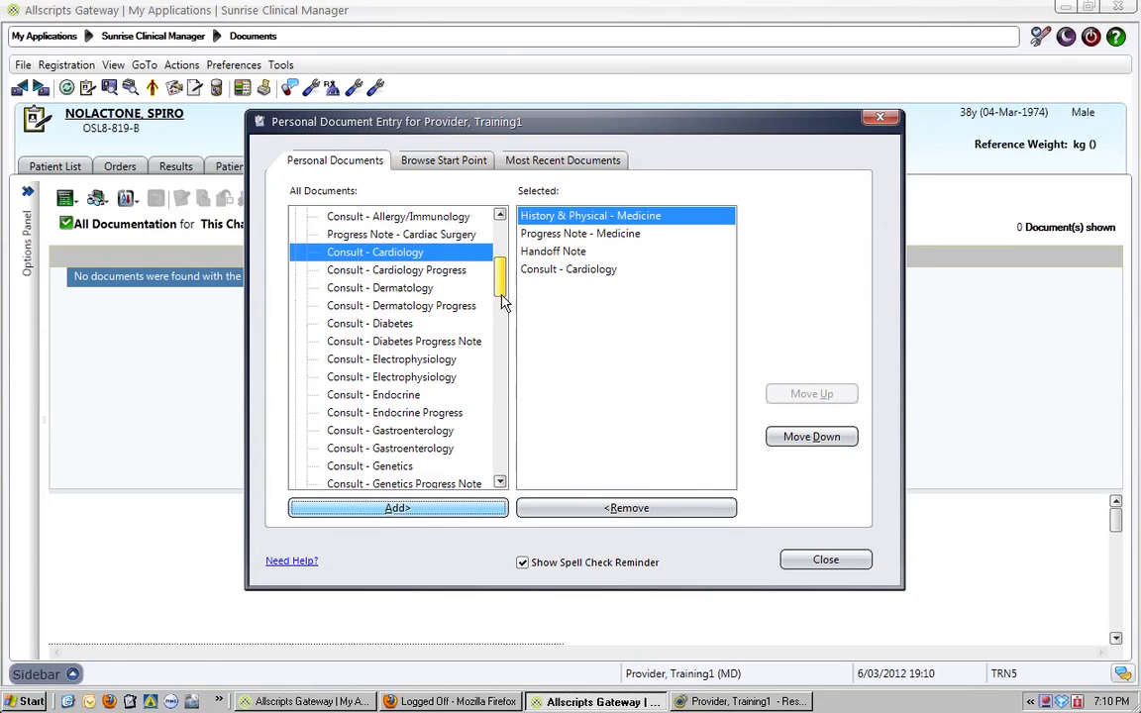
drag(500, 285, 511, 475)
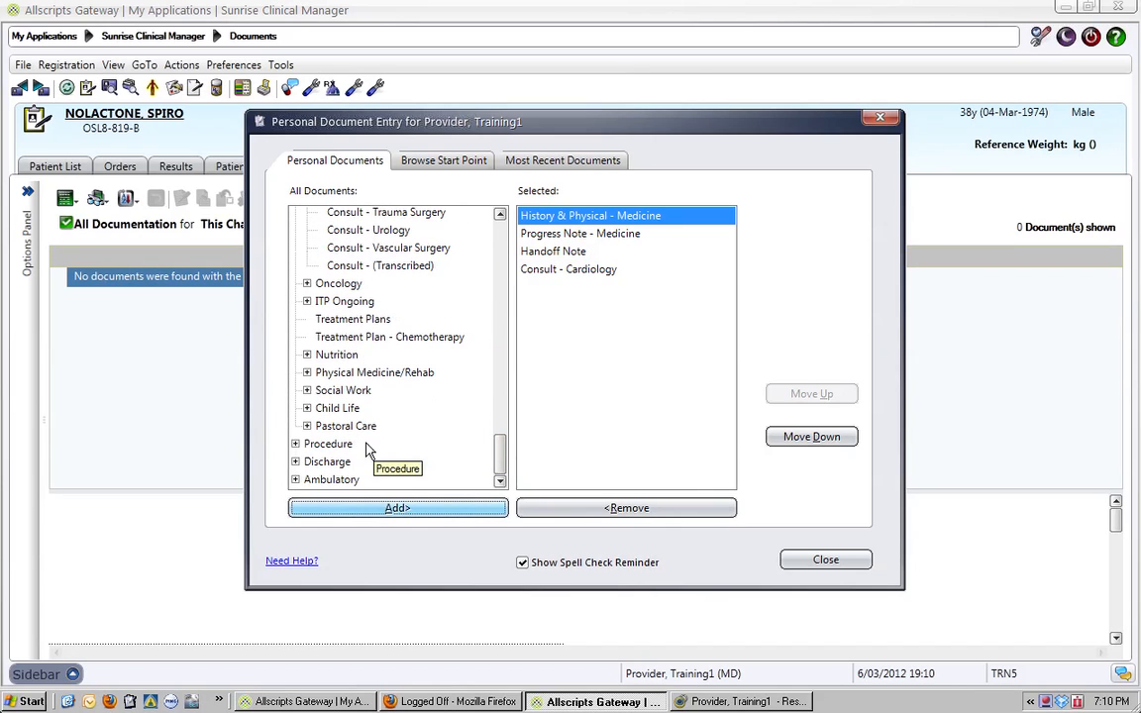
Add Procedure Note - Central Line and Procedure Note - Arterial Line to personal documents
click(295, 443)
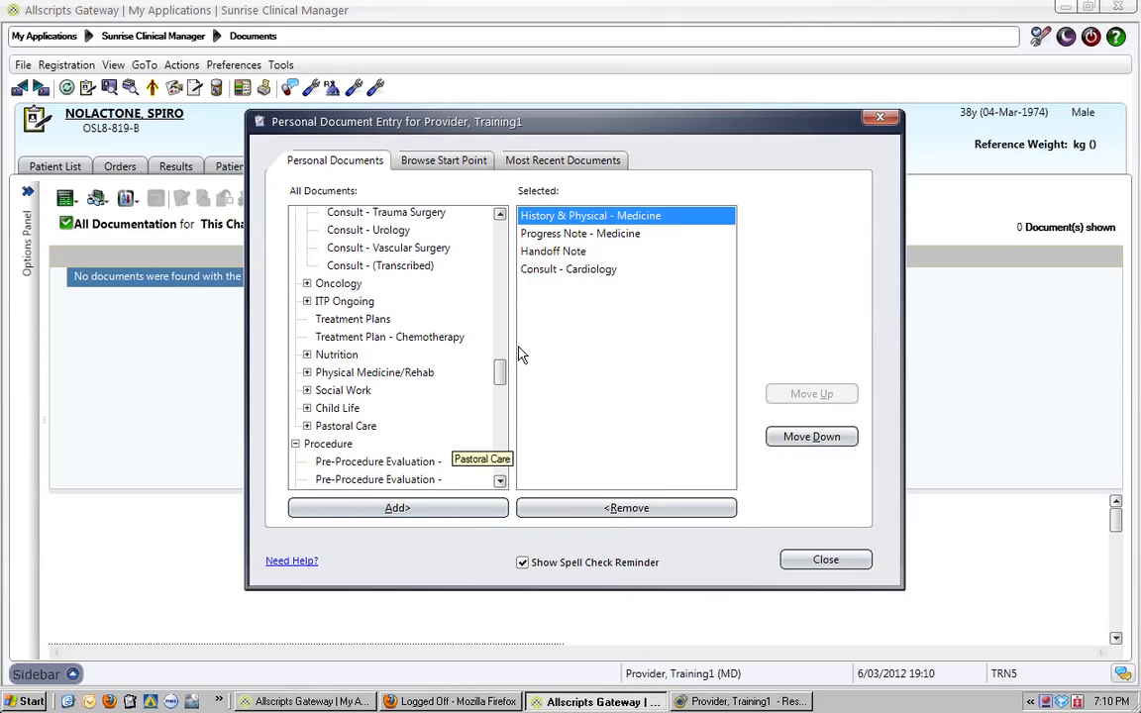
drag(502, 371, 505, 411)
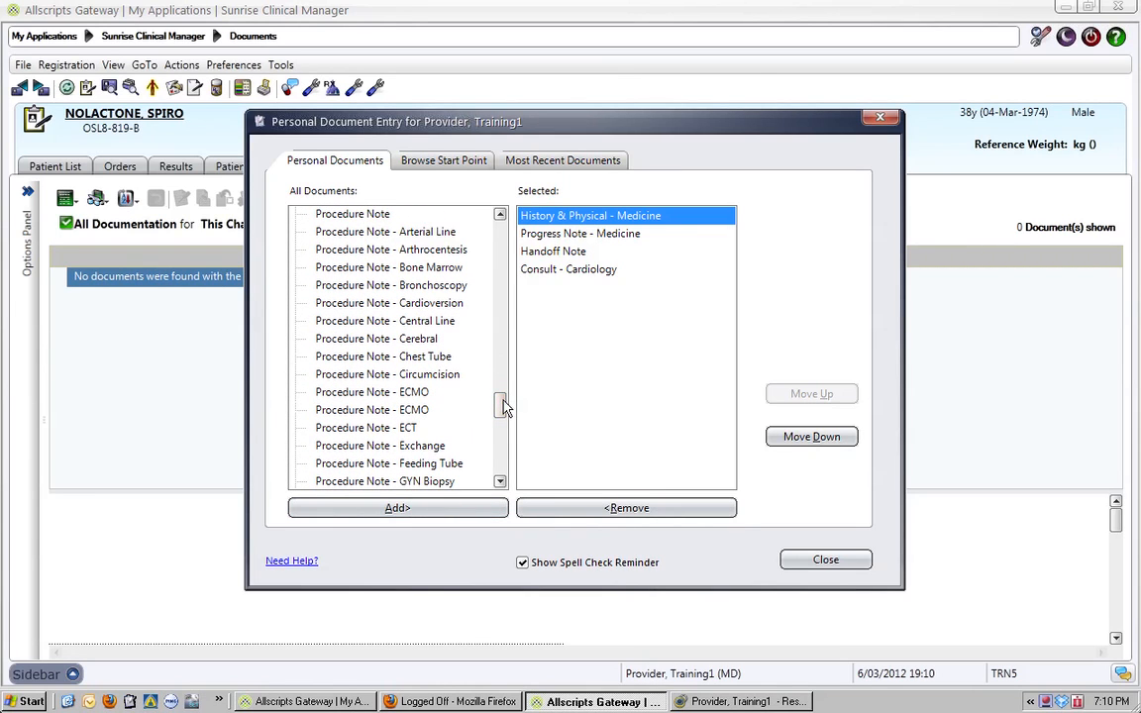
click(433, 323)
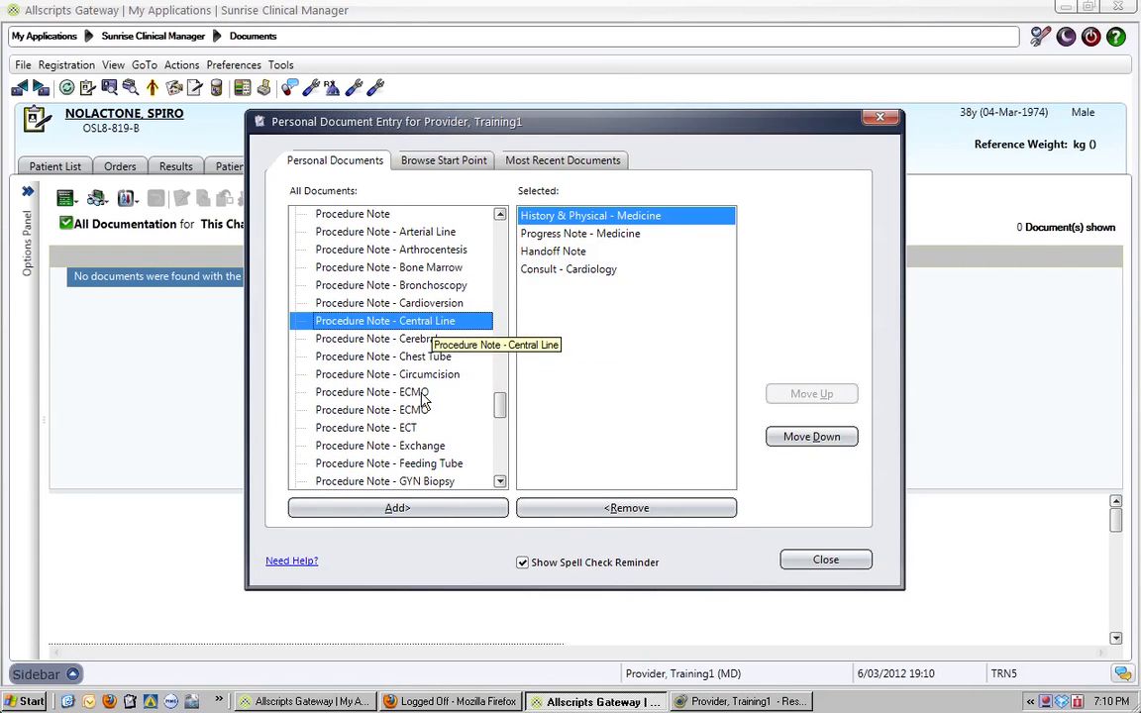
click(430, 508)
drag(502, 406, 505, 412)
click(396, 233)
click(417, 251)
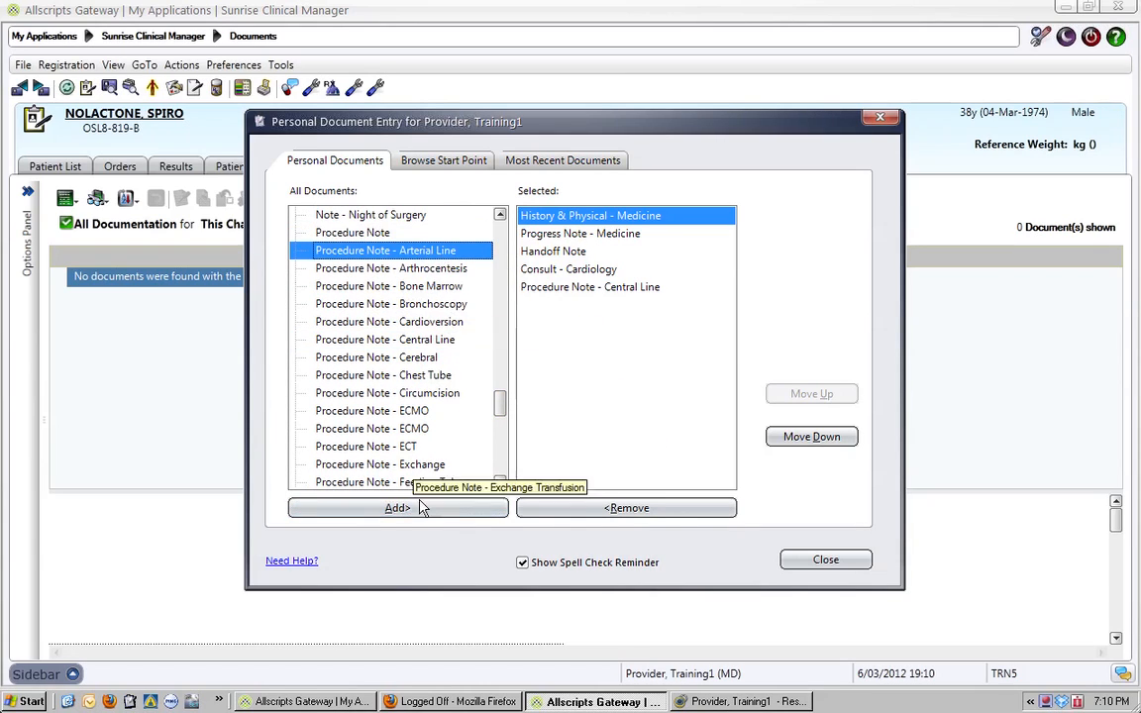
click(428, 515)
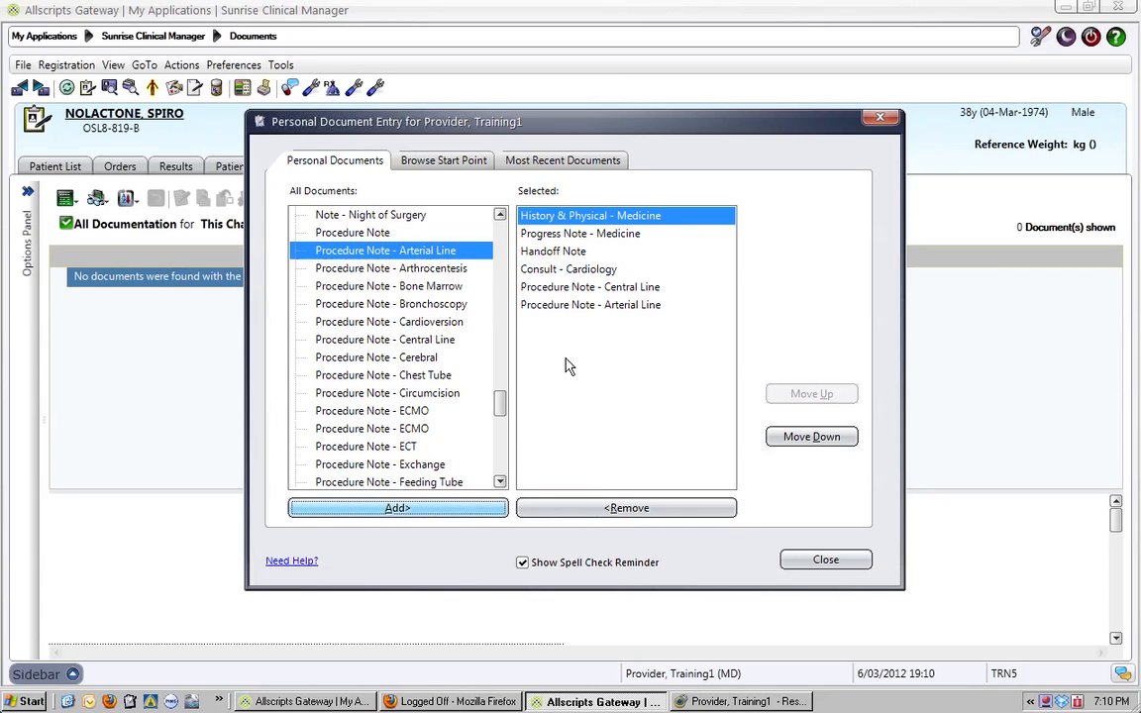
drag(502, 404, 514, 247)
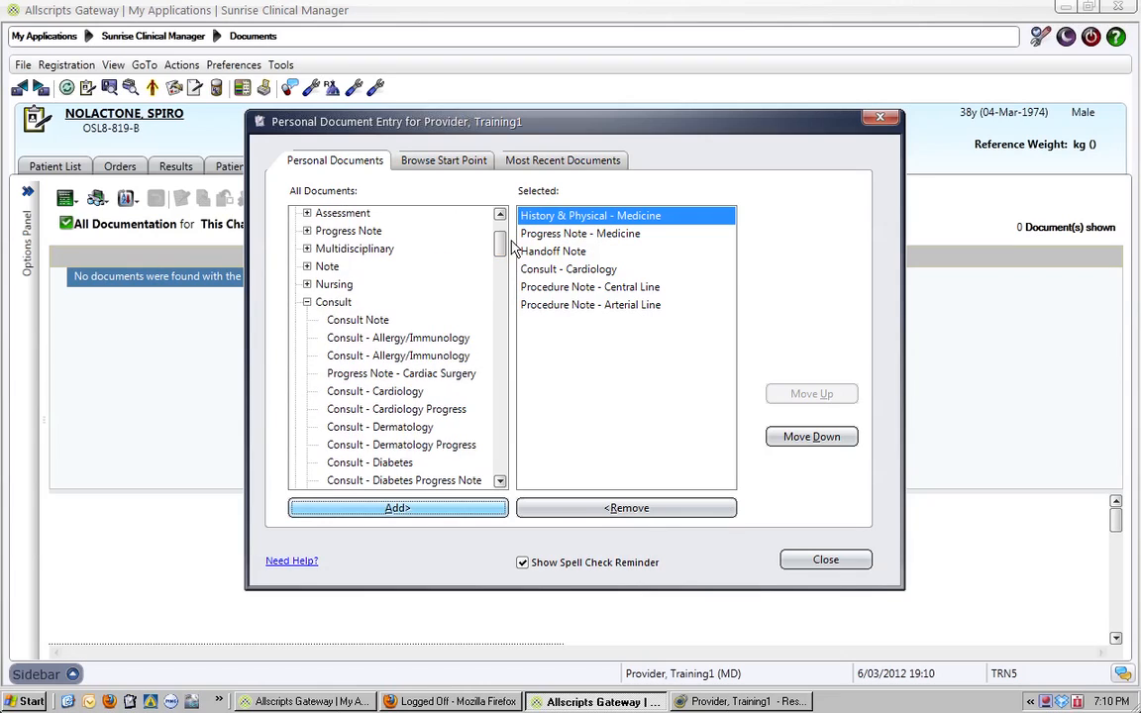
Add Medicine Generic Discharge Worksheet from Discharge, then show the Browse Start Point settings
click(332, 306)
click(308, 304)
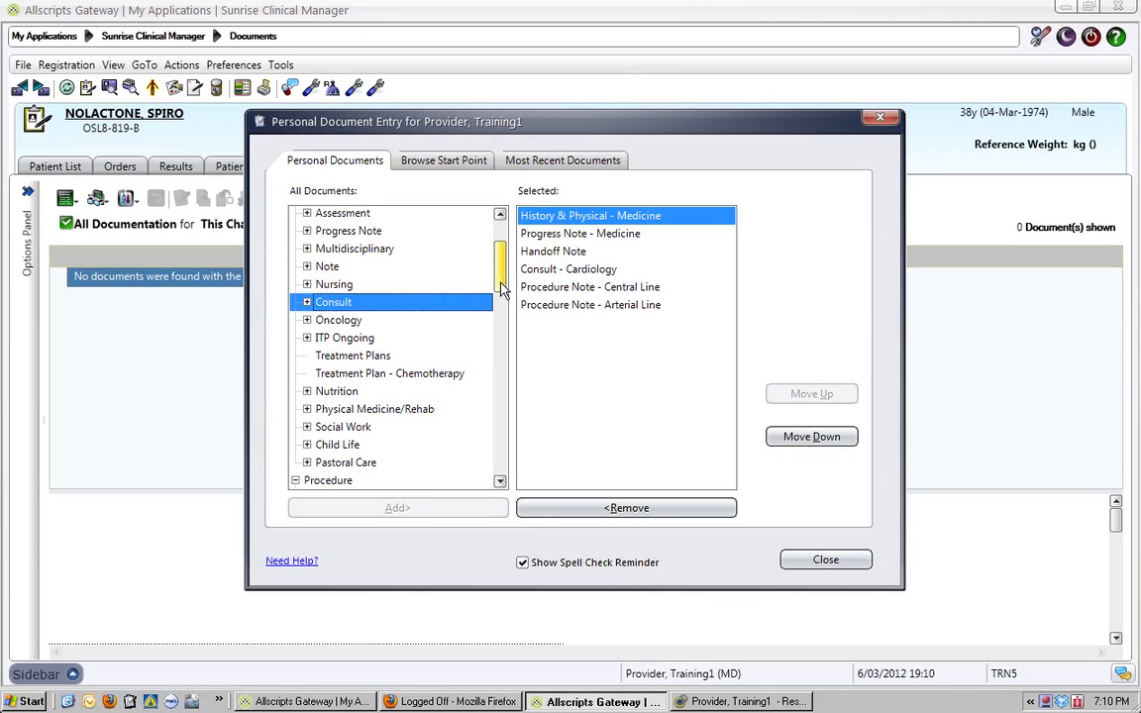
drag(502, 287, 498, 484)
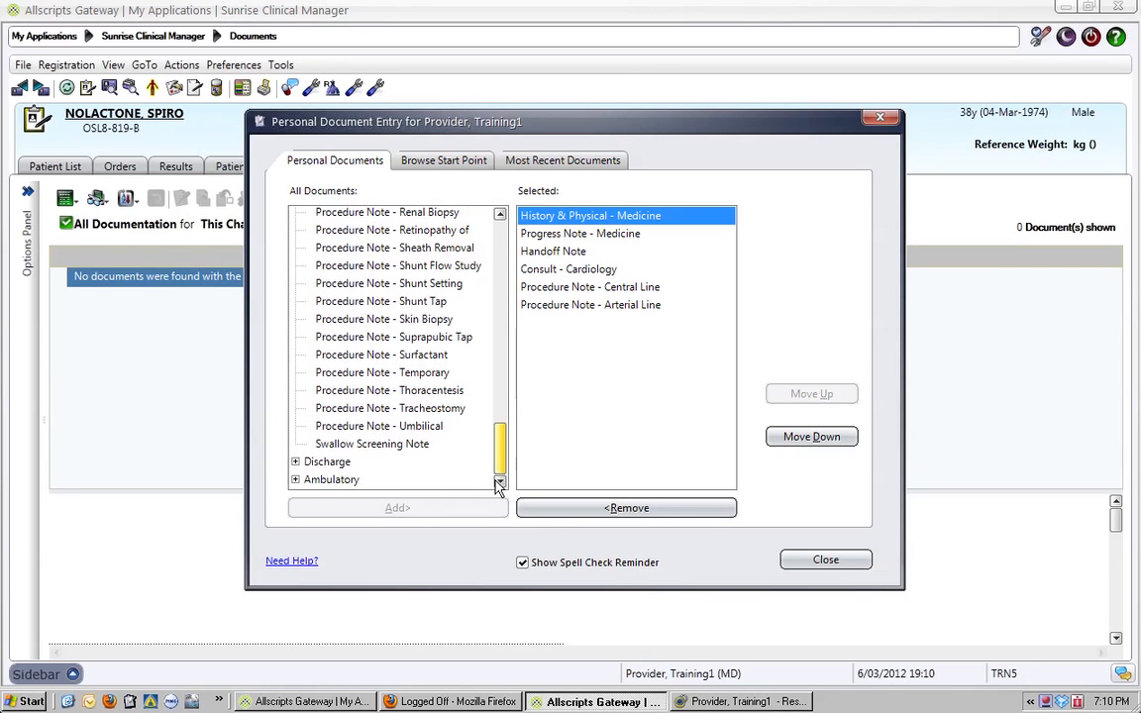
click(296, 461)
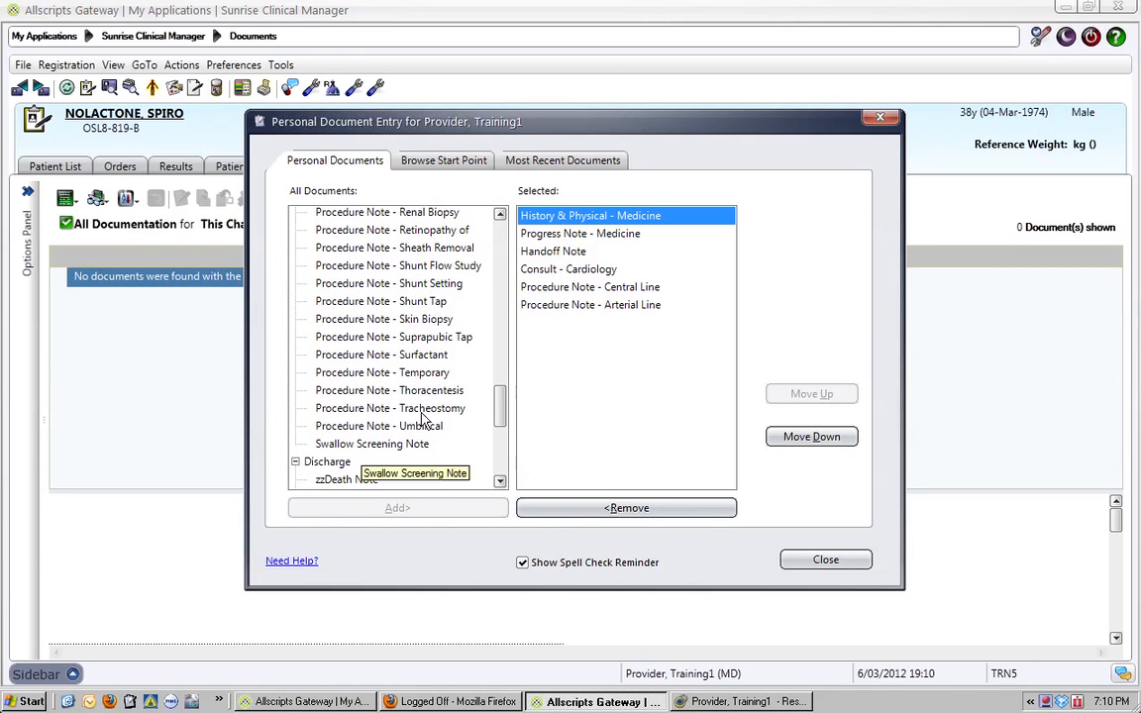
drag(500, 406, 501, 473)
click(446, 336)
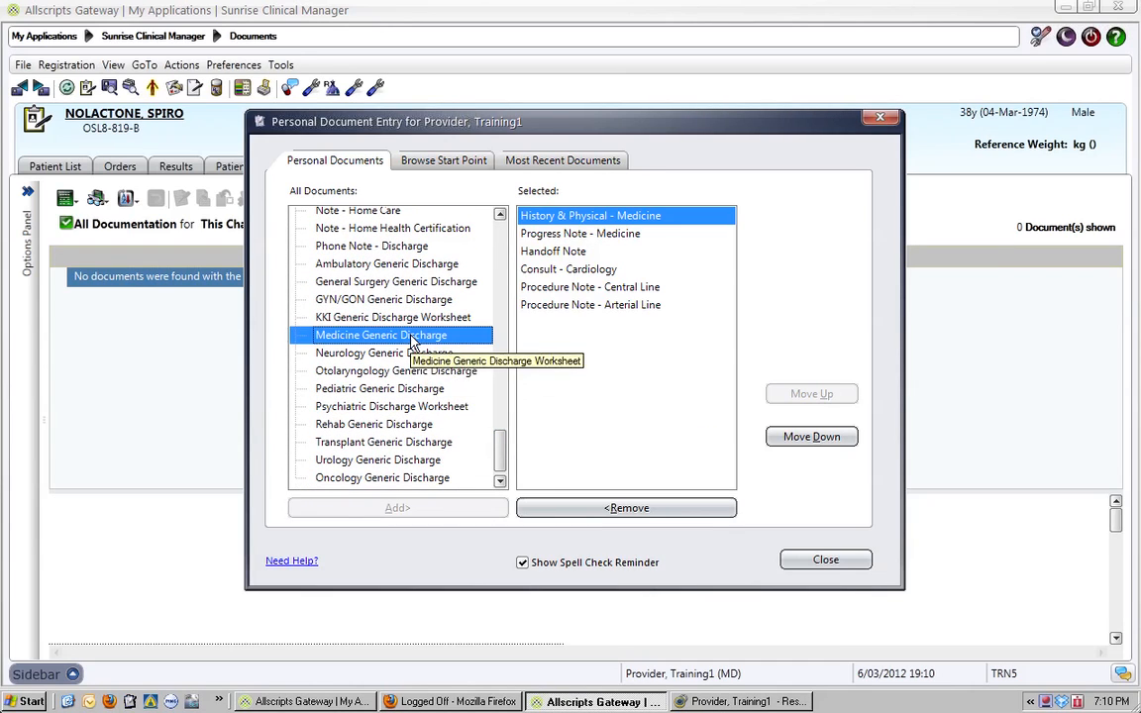
click(455, 507)
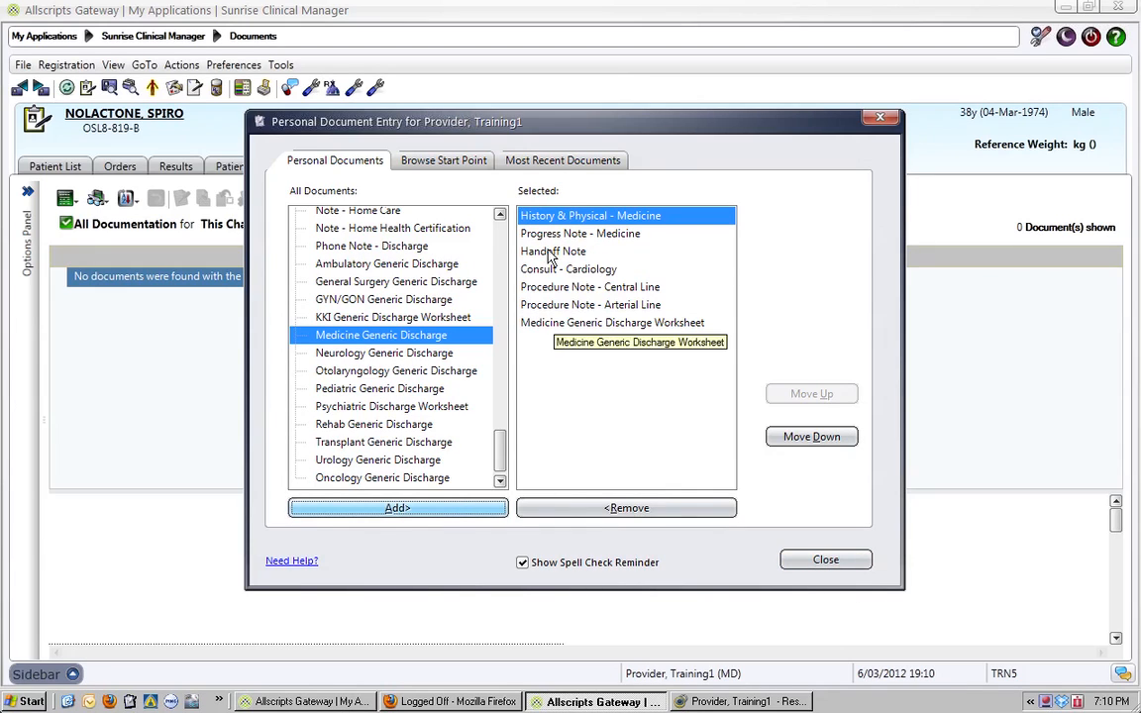
click(446, 164)
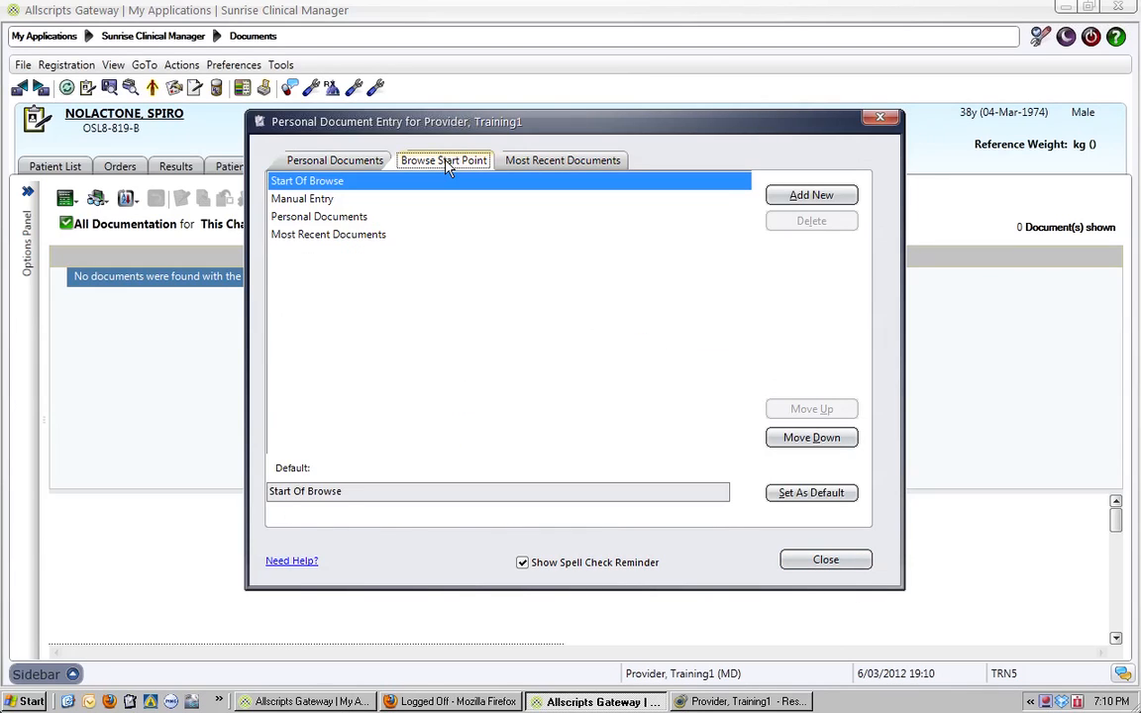
Set Personal Documents as the default browse start point and return to the personal documents list
click(331, 162)
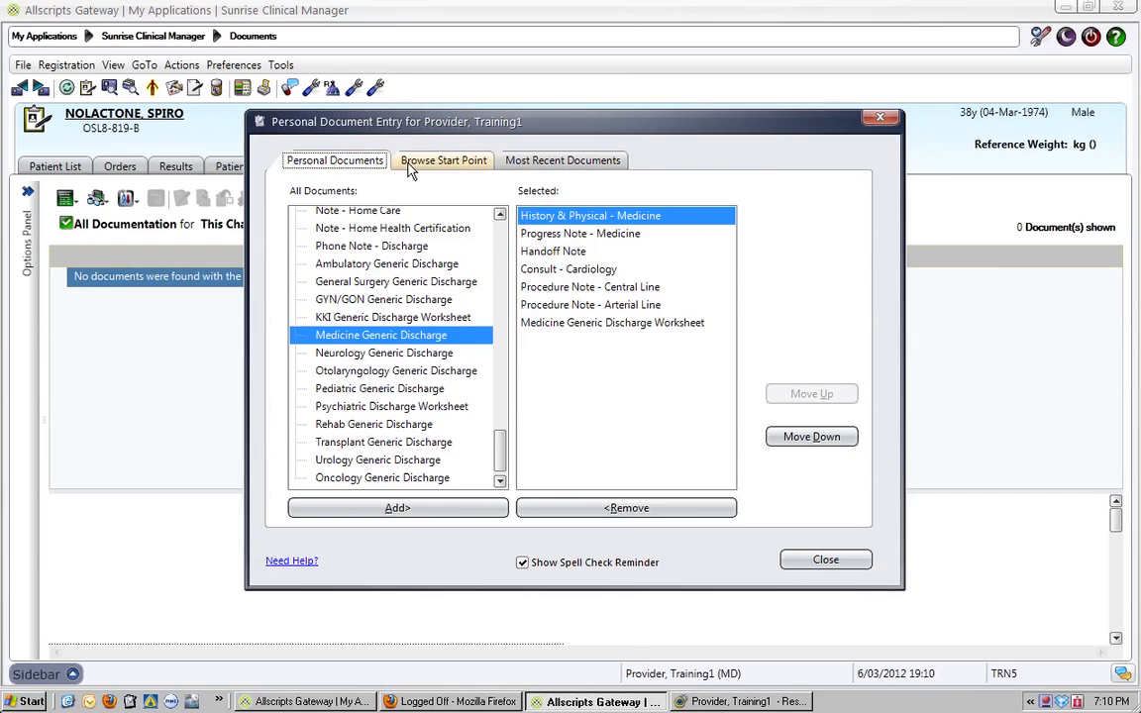
click(411, 161)
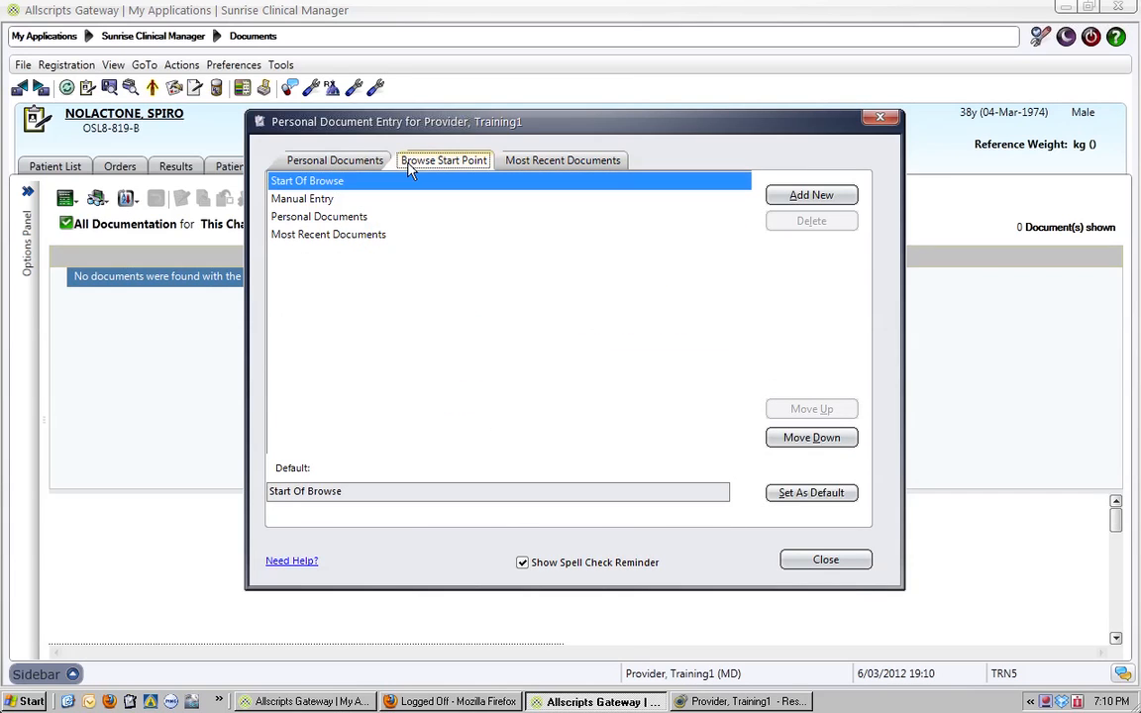
click(331, 220)
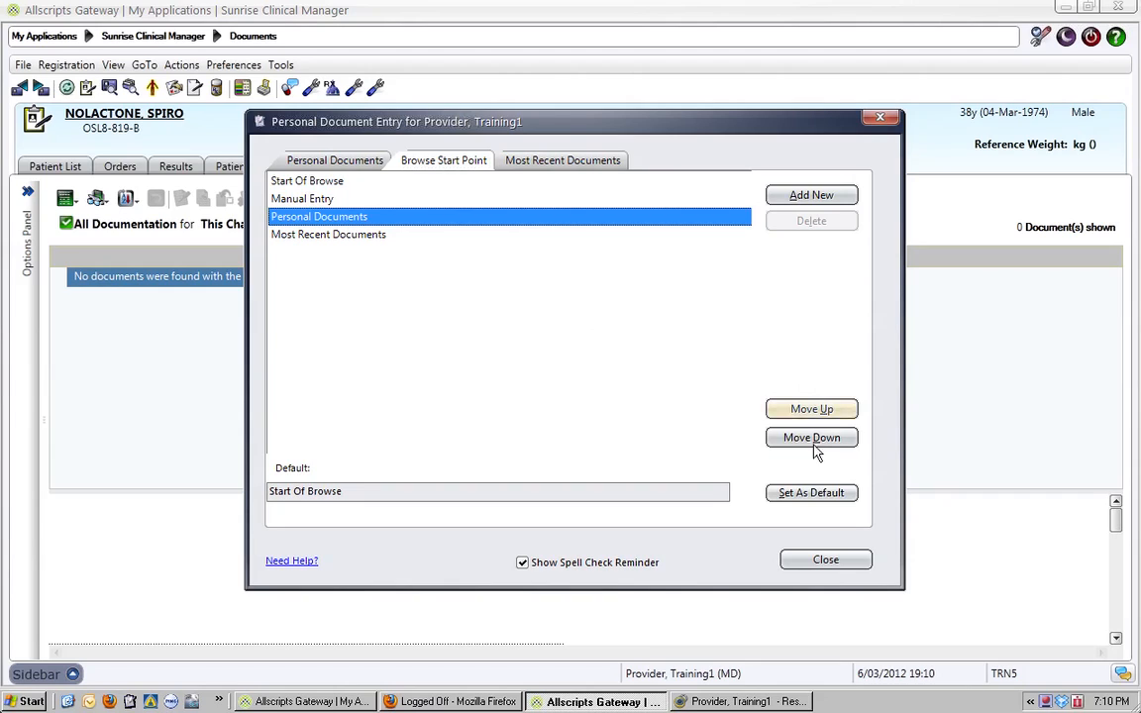
click(816, 495)
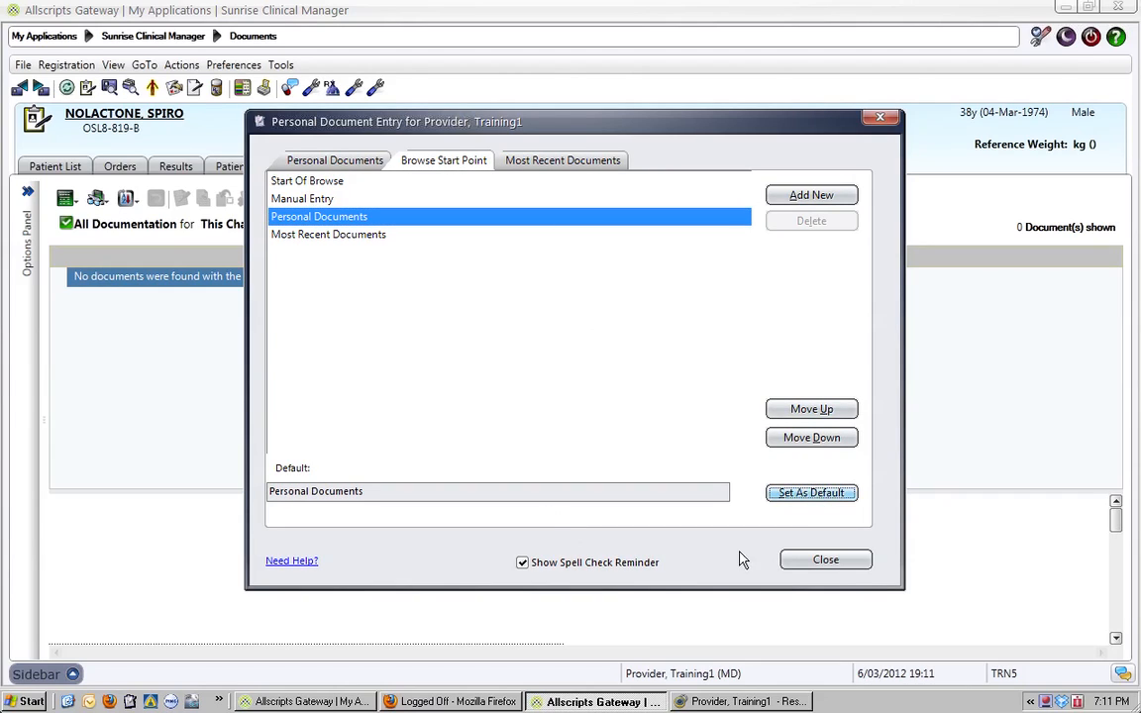
click(317, 161)
Close the personal document preferences and the document entry worksheet
click(645, 325)
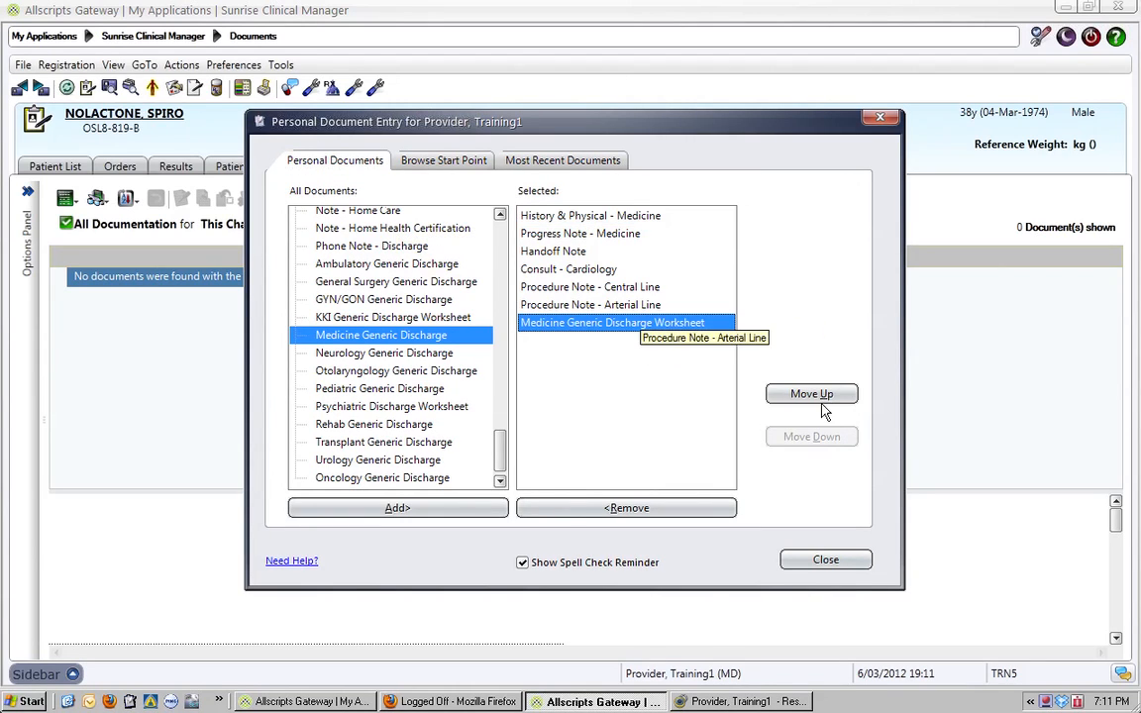
click(812, 561)
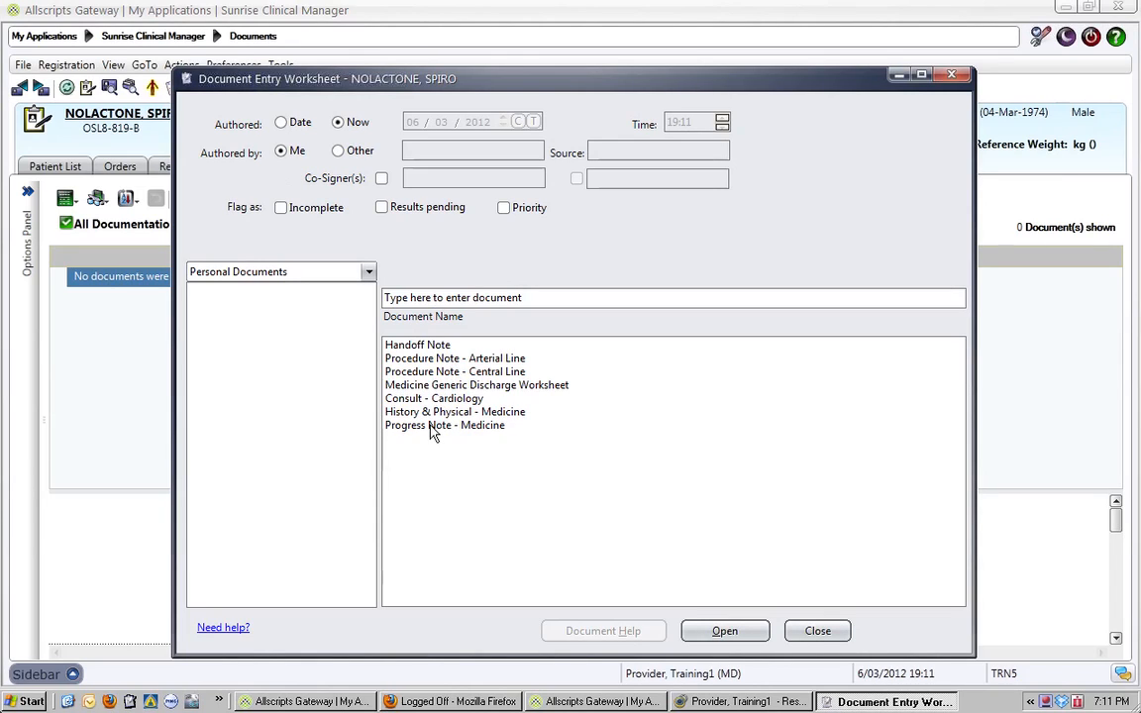
click(818, 632)
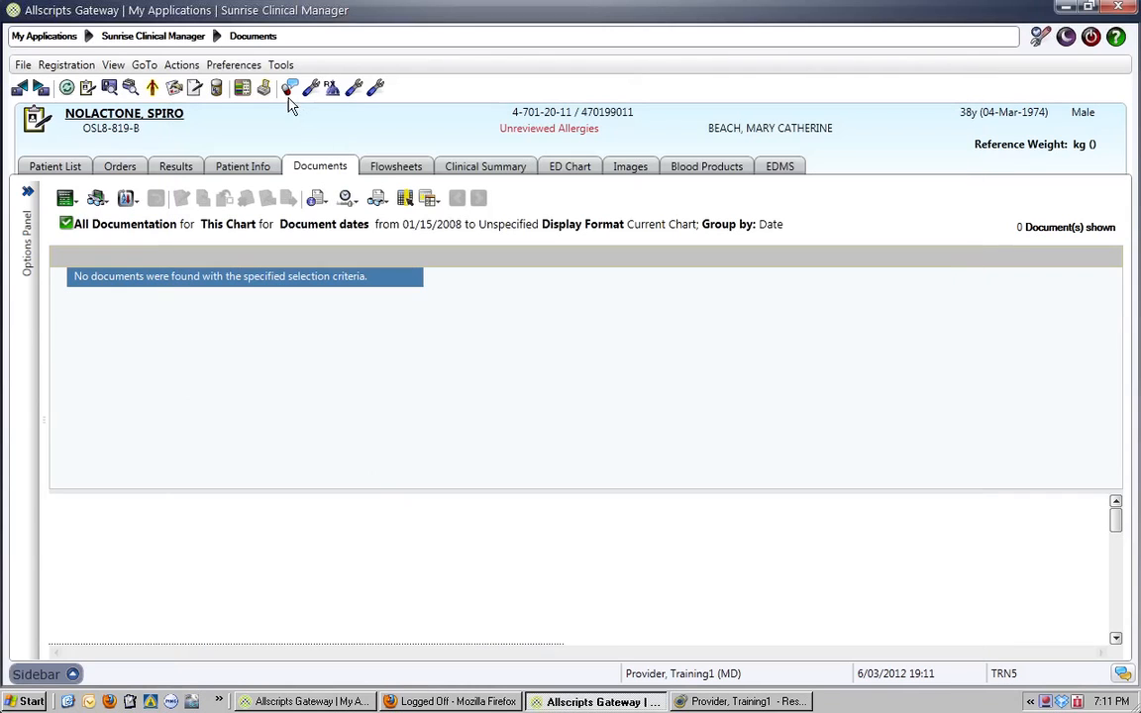
Remove Consult - Cardiology from personal documents and start a new document entry
click(249, 69)
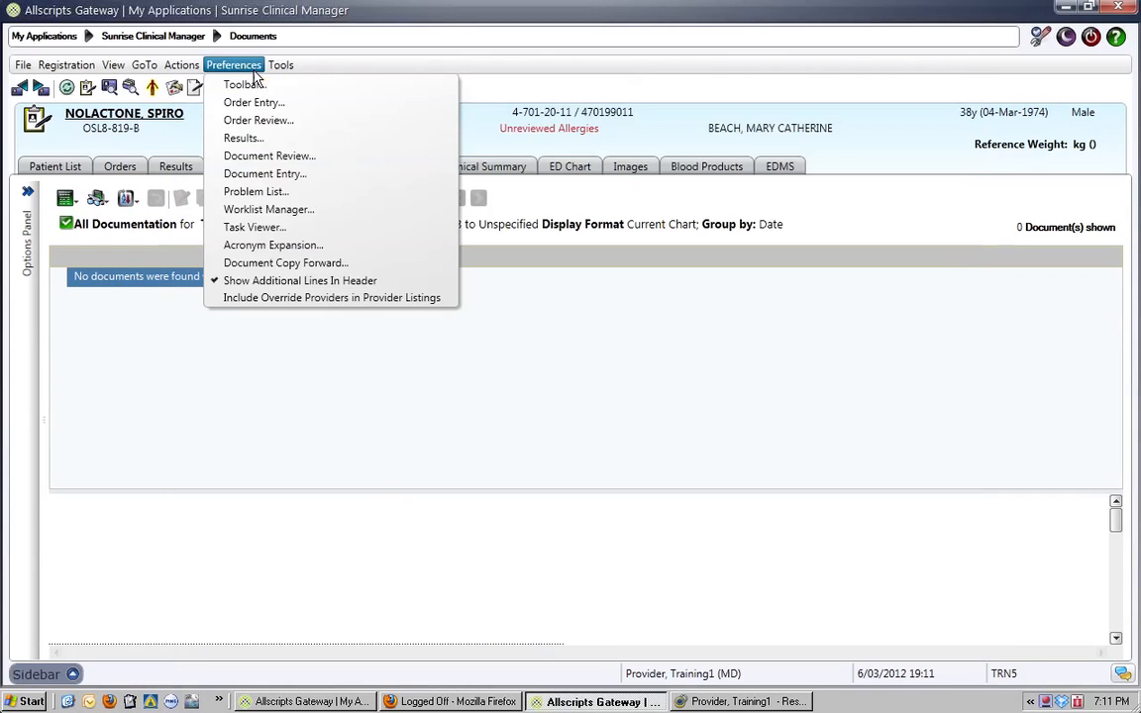
click(268, 175)
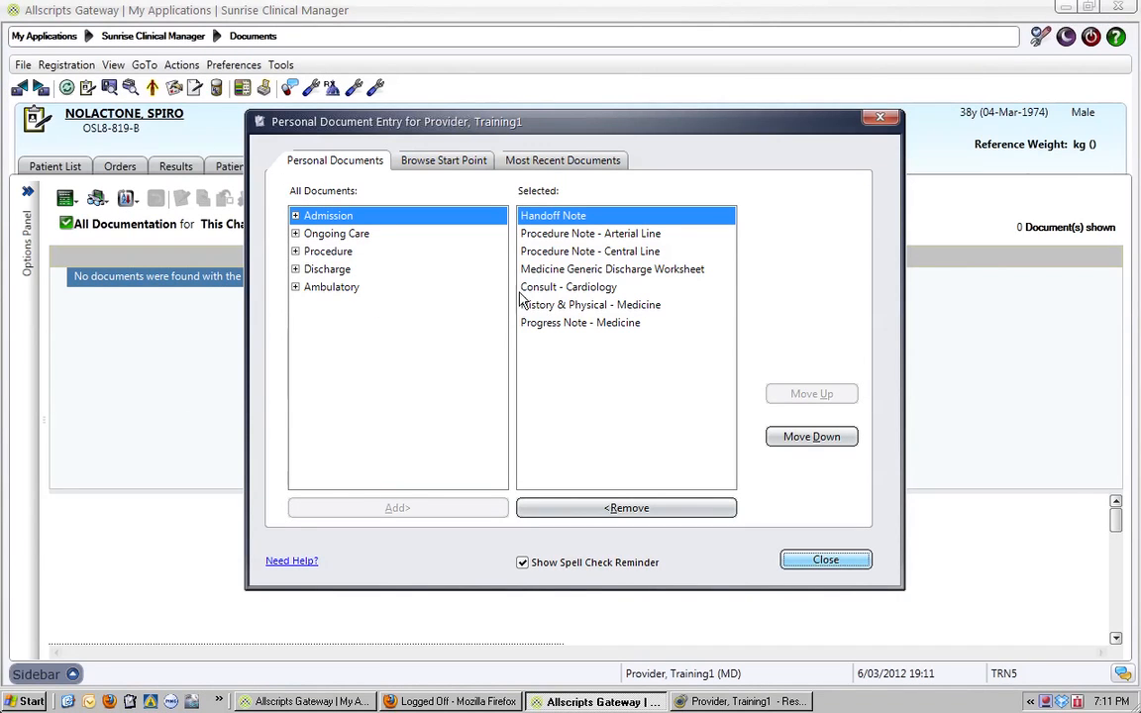
click(540, 288)
click(634, 511)
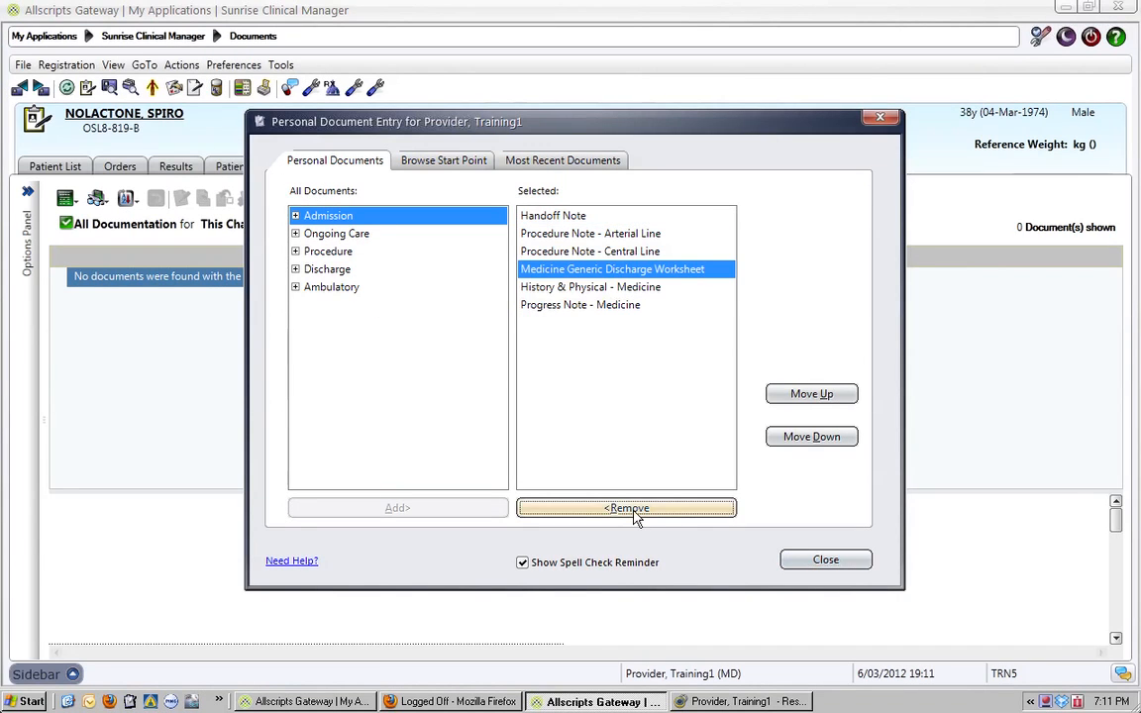
click(827, 557)
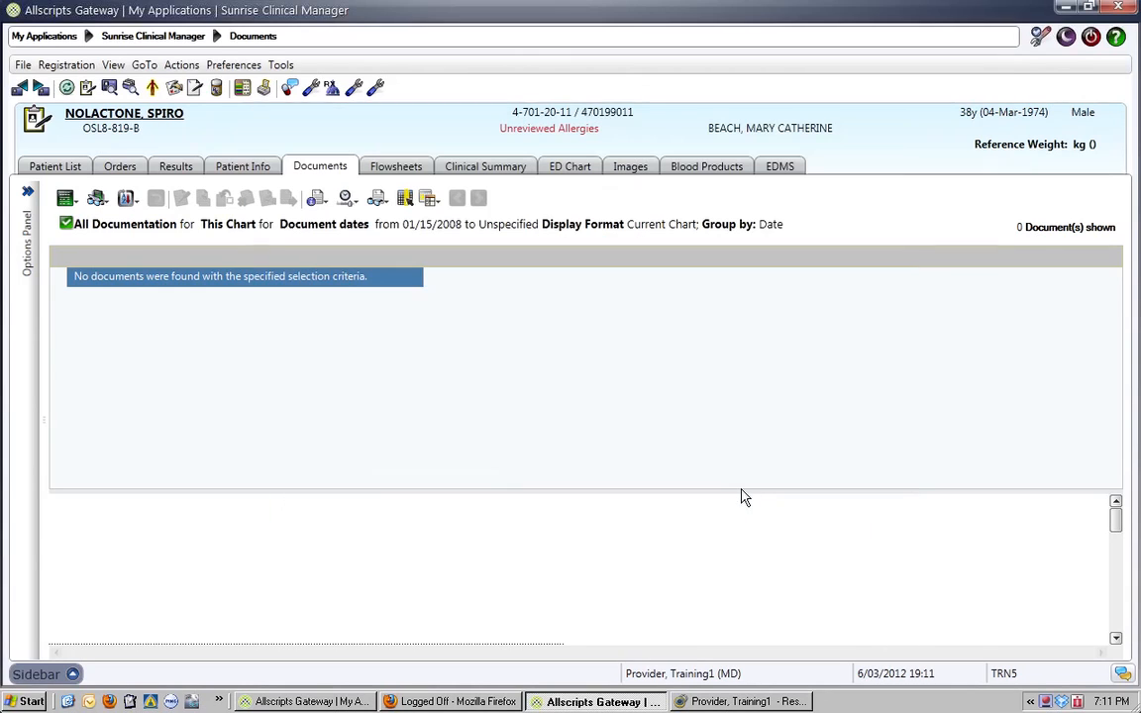
click(197, 88)
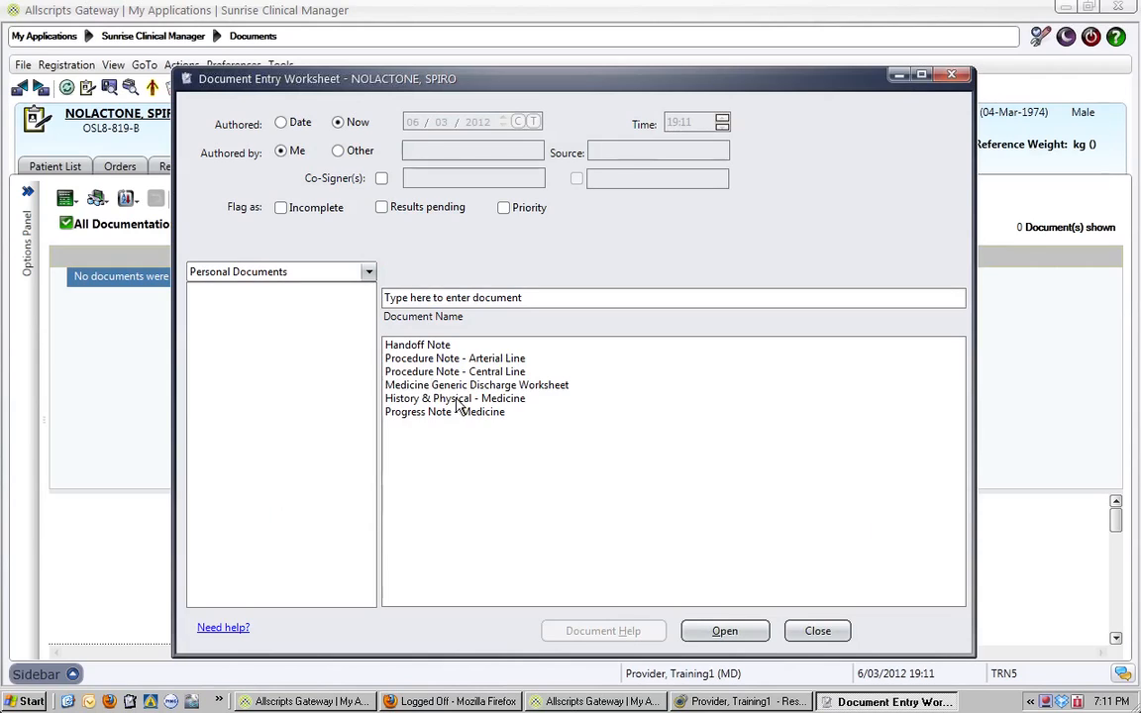
Open a History & Physical - Medicine note and show its Modify Template section checklist
click(461, 400)
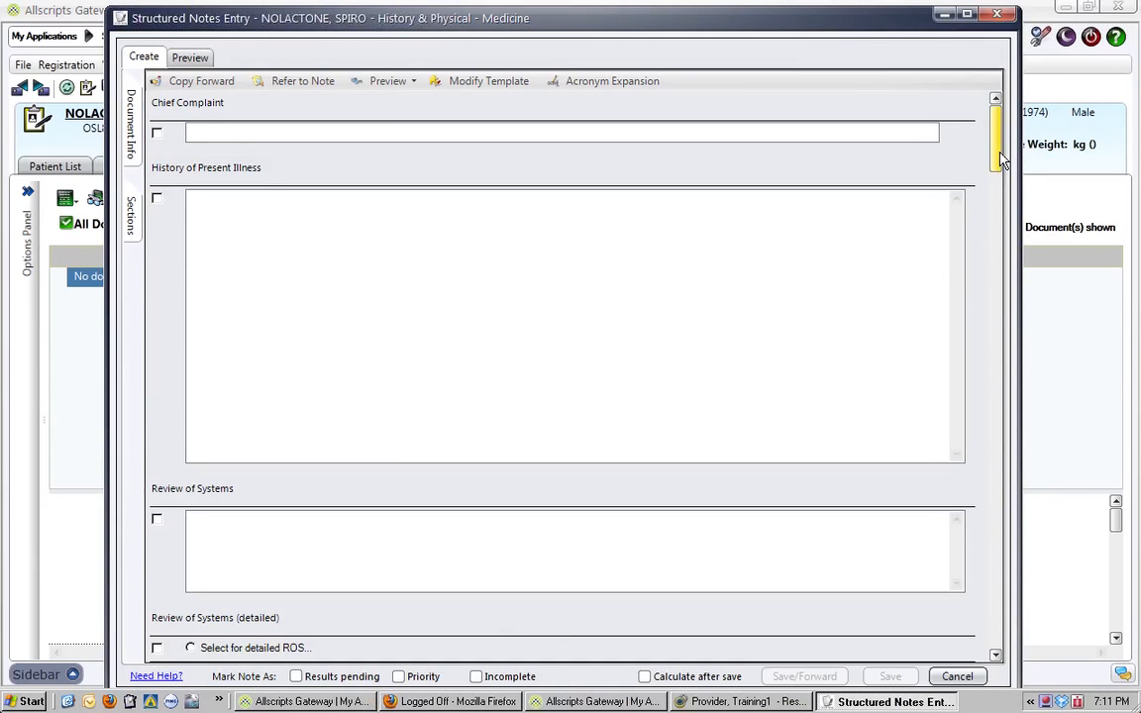
drag(1000, 159, 1001, 126)
click(500, 87)
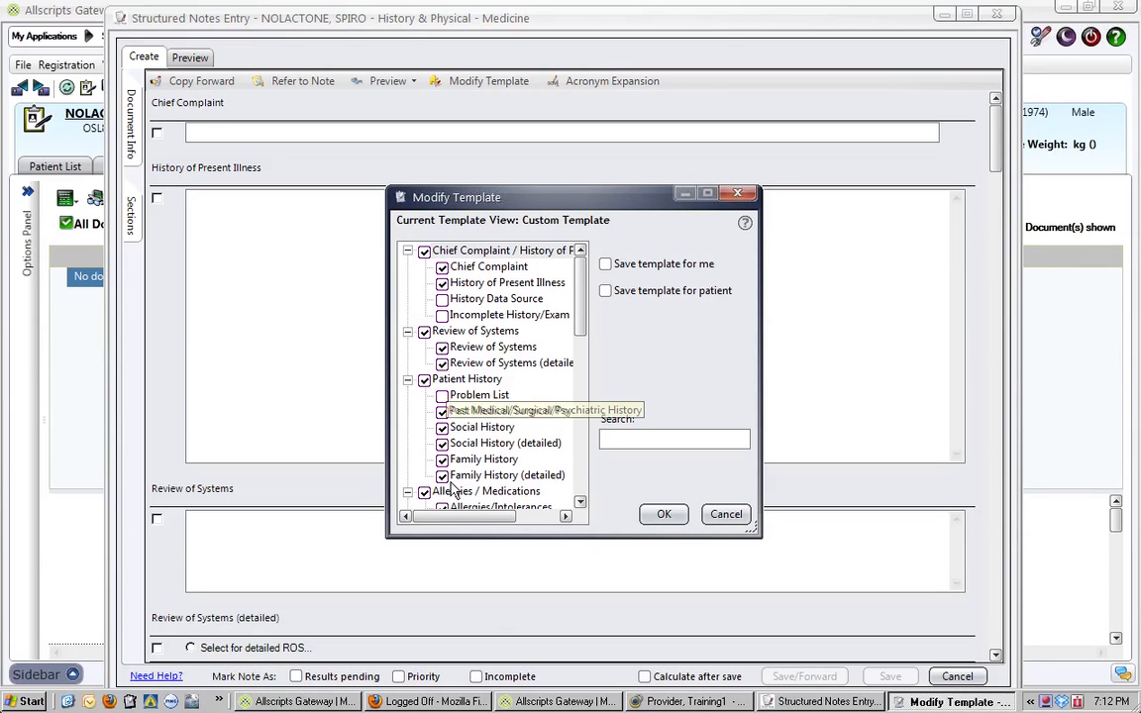
Uncheck the detailed Review of Systems, Social History and Physical Exam sections
click(443, 364)
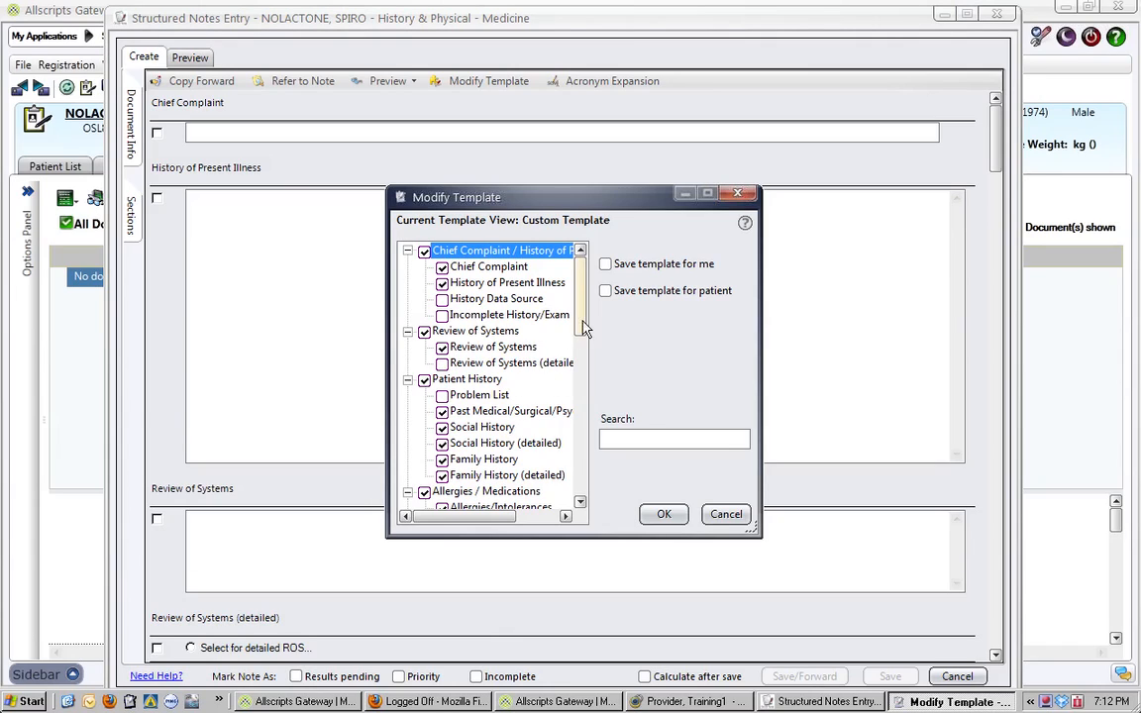
drag(582, 318, 584, 324)
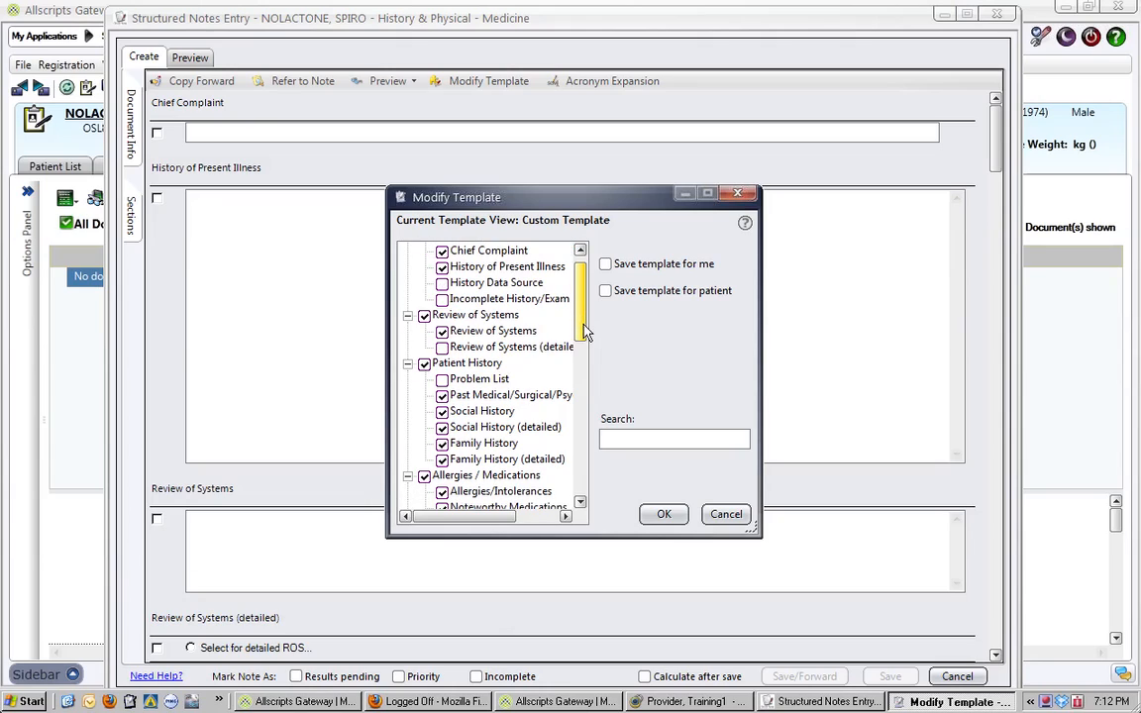
click(441, 427)
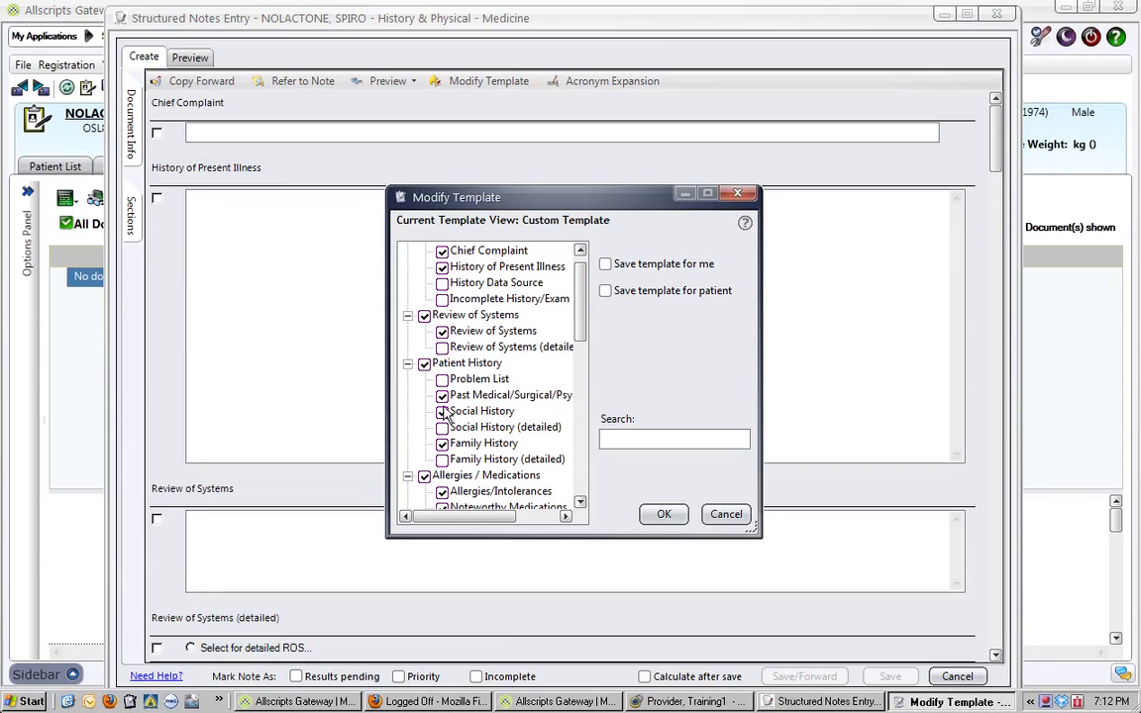
drag(582, 338, 580, 374)
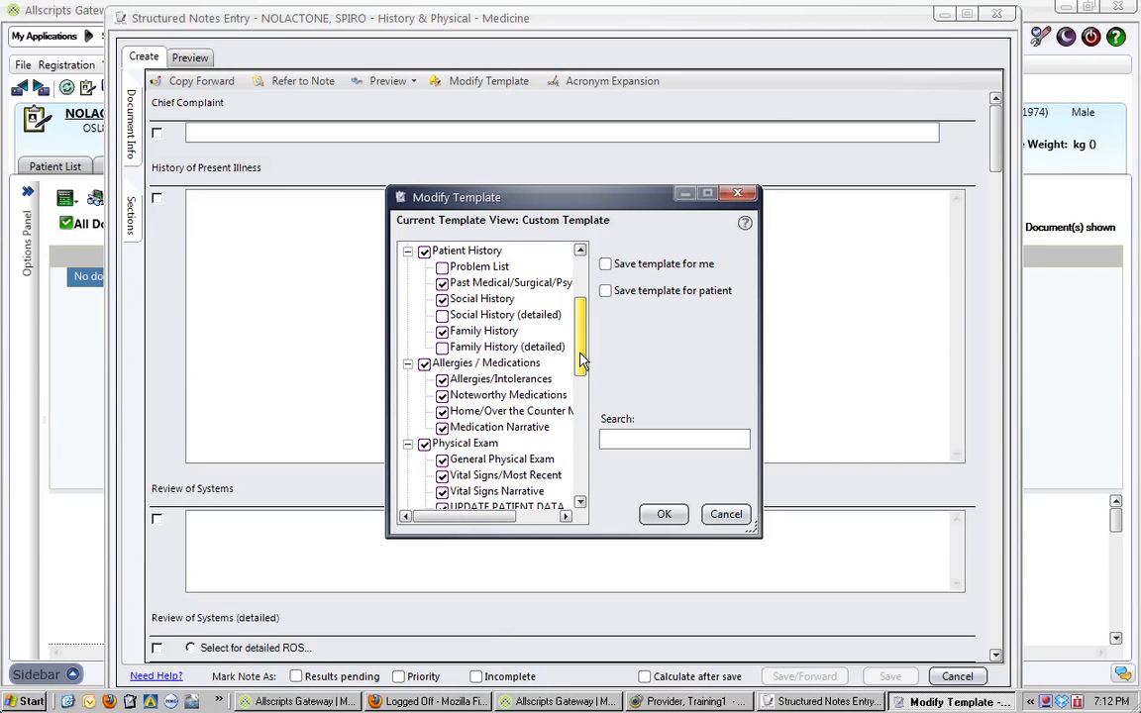
drag(582, 362, 583, 397)
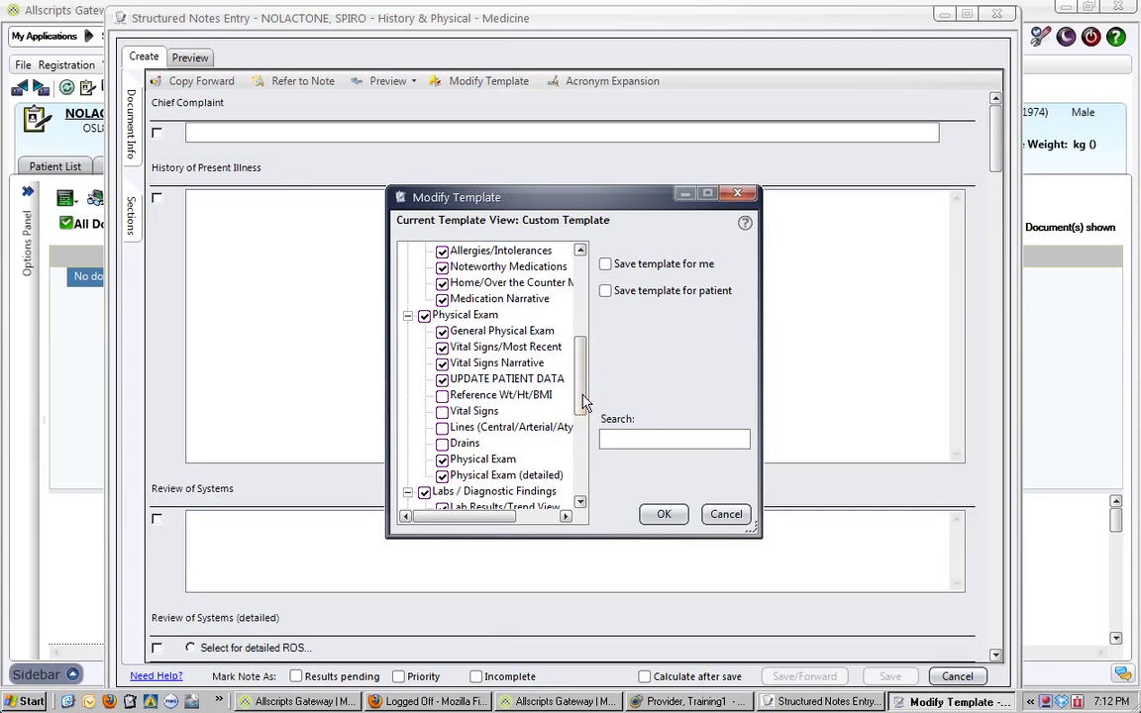
click(443, 477)
Save the modified template for yourself and apply it to the note
scroll(583, 392, down, 2)
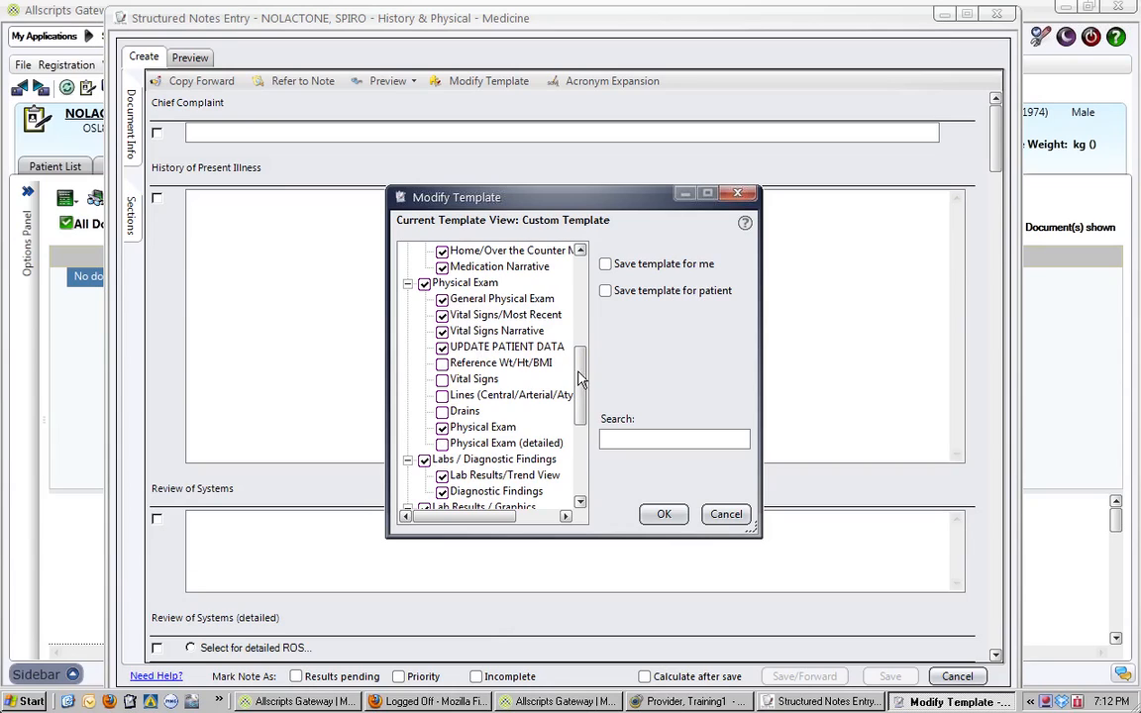
scroll(579, 395, down, 1)
scroll(580, 394, down, 5)
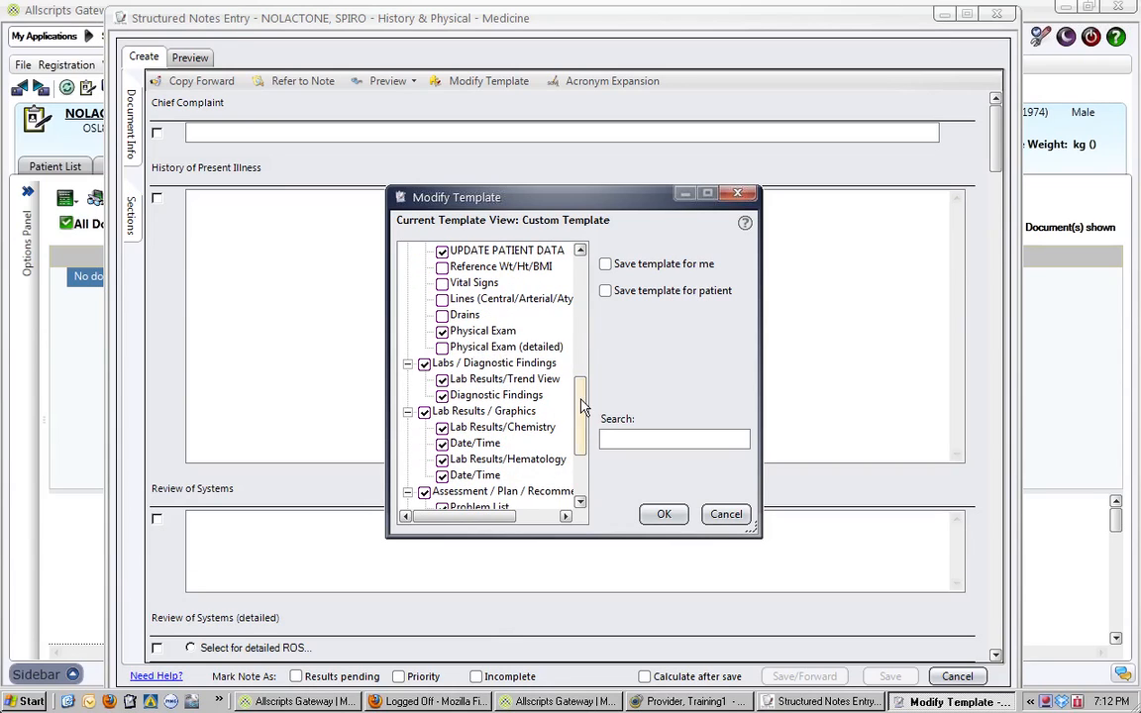
scroll(586, 428, down, 2)
scroll(586, 428, down, 3)
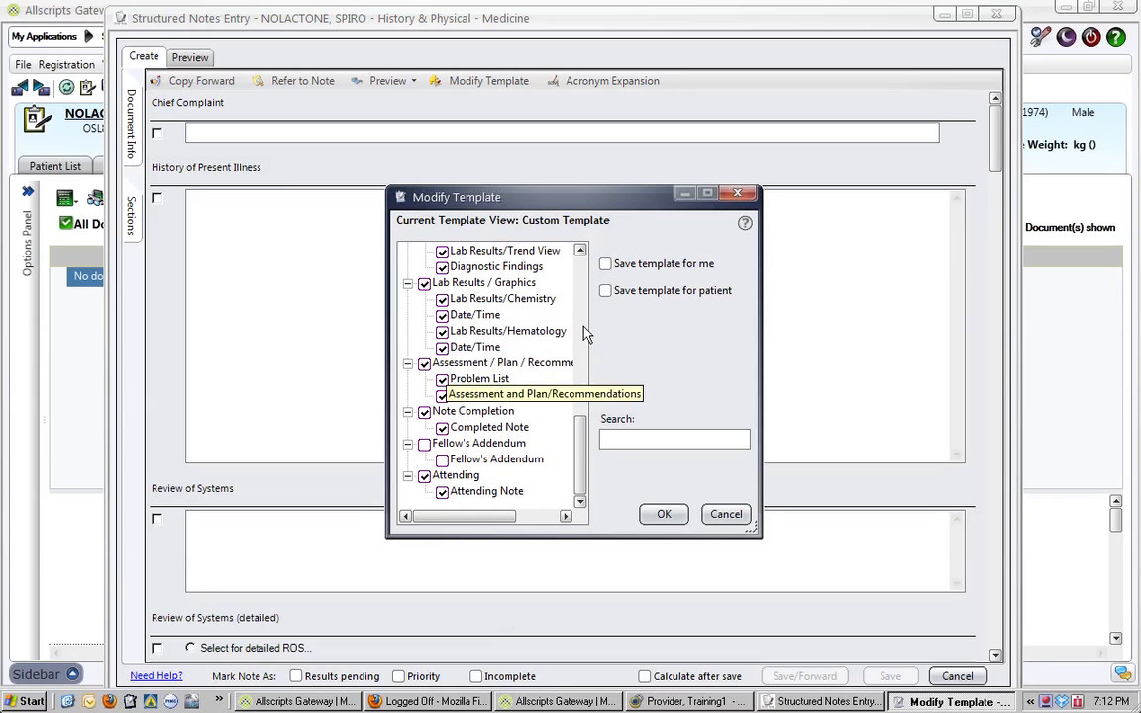
click(606, 266)
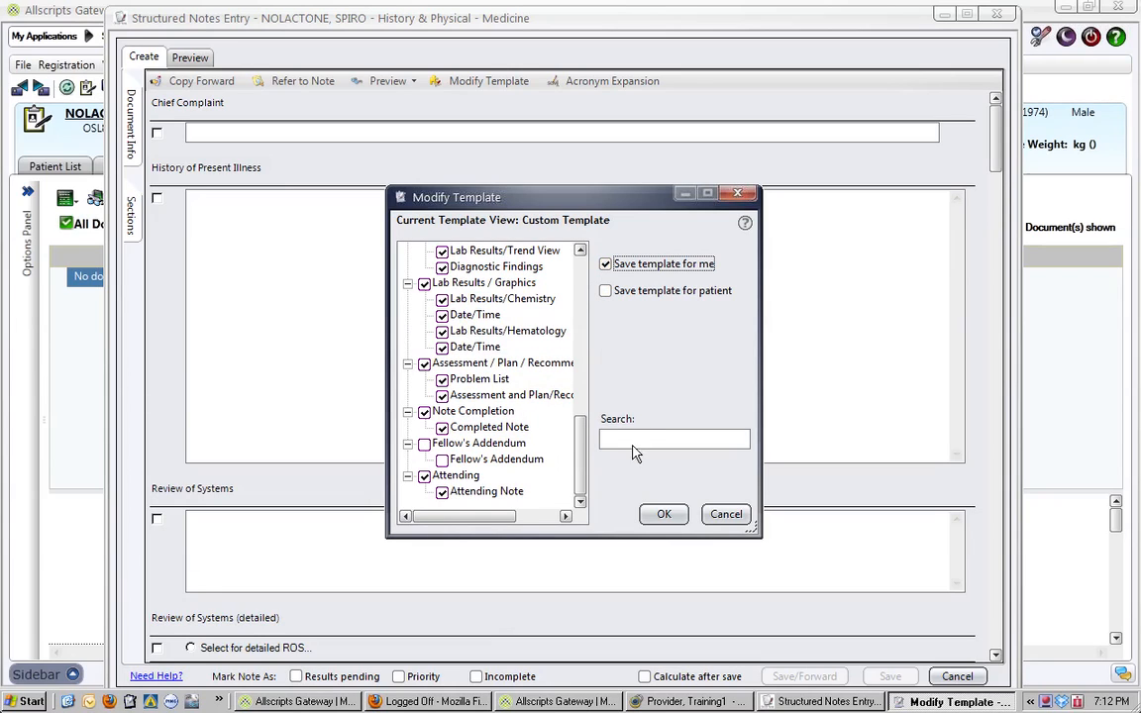
click(663, 515)
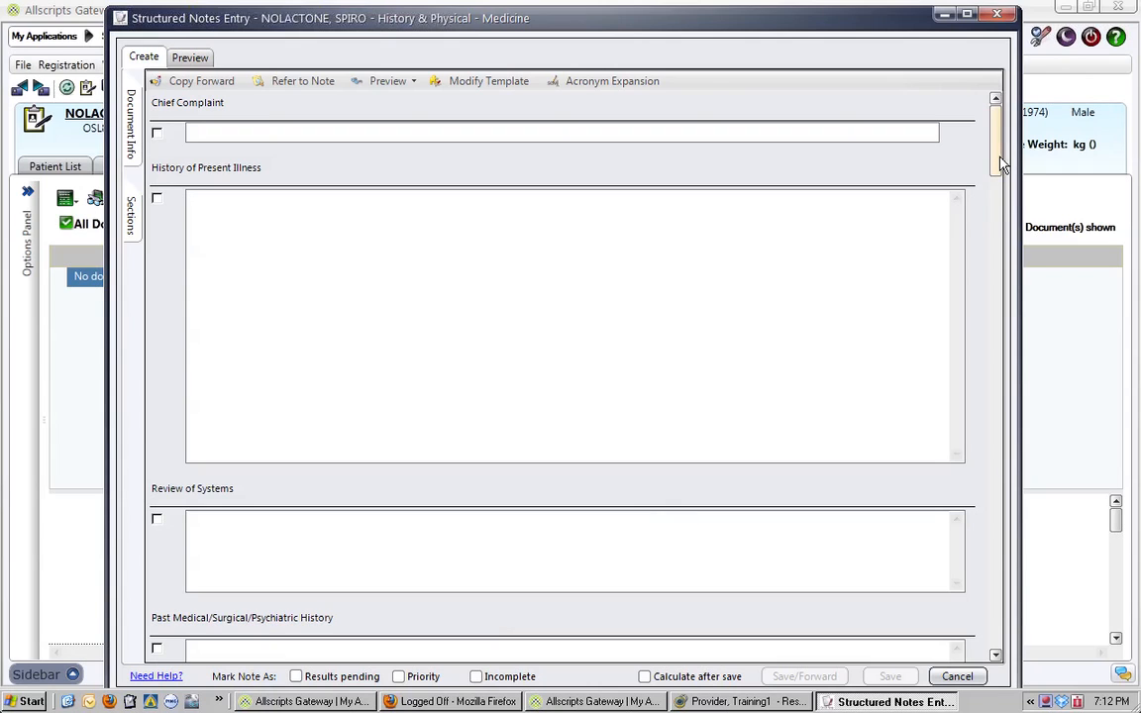
Replace 'Test' in Assessment and Plan with 'Test patient presents with weakness and a'
scroll(999, 218, down, 10)
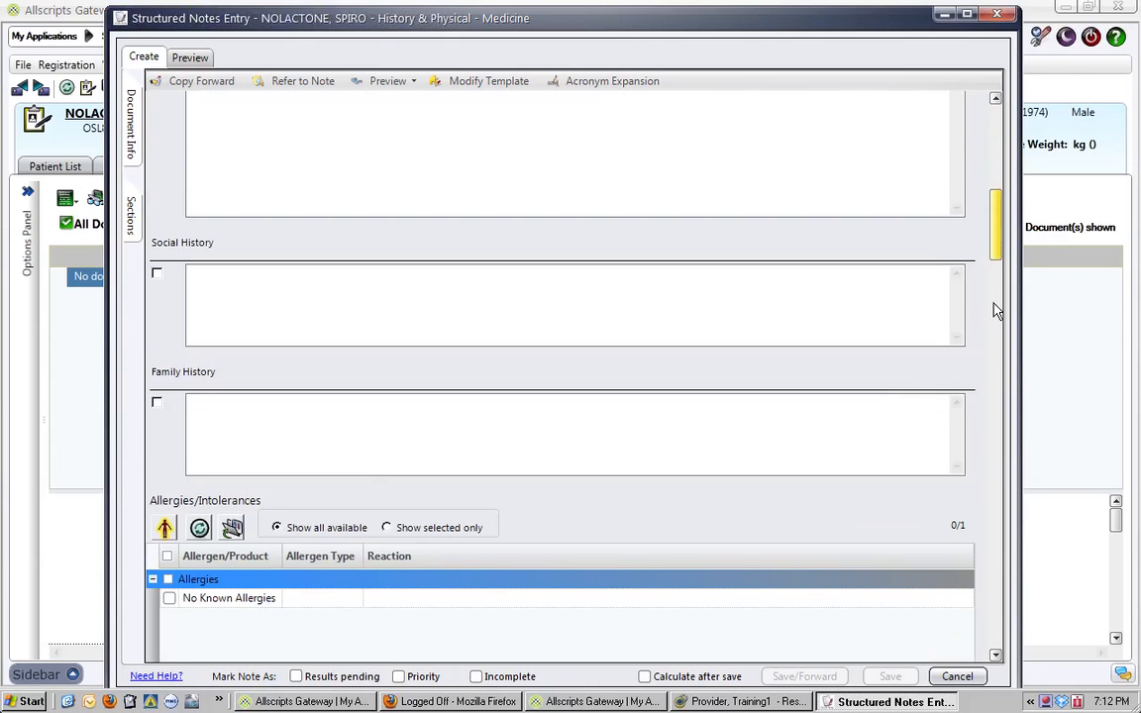
scroll(996, 310, down, 15)
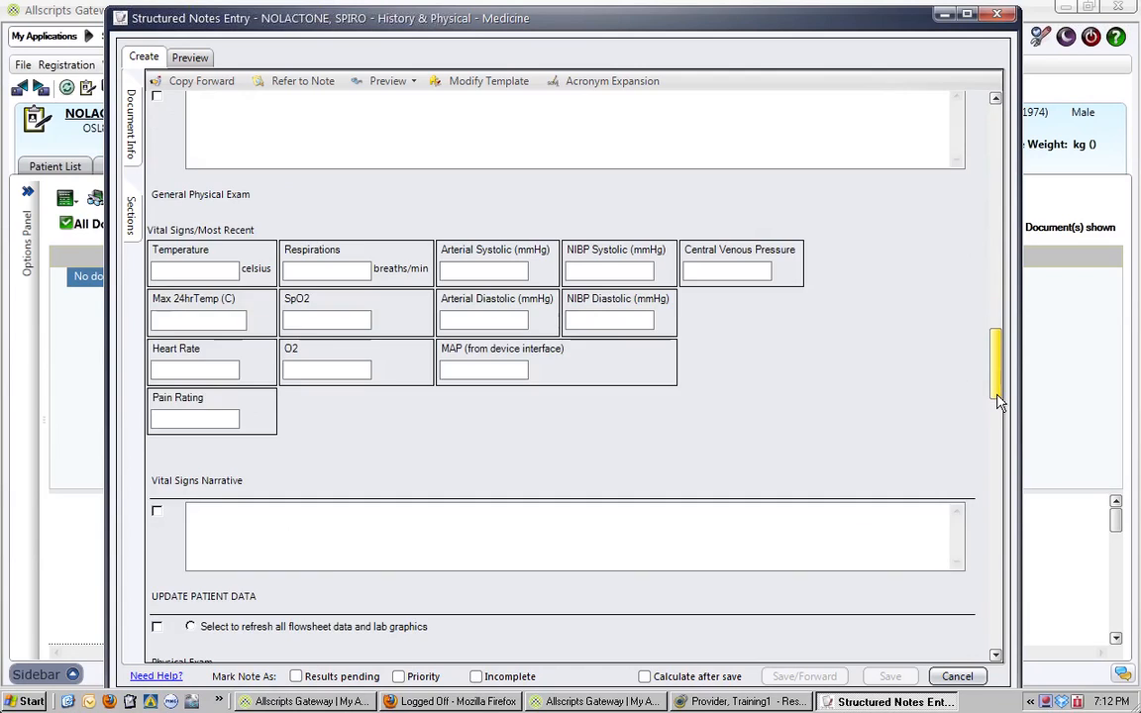
scroll(999, 402, down, 8)
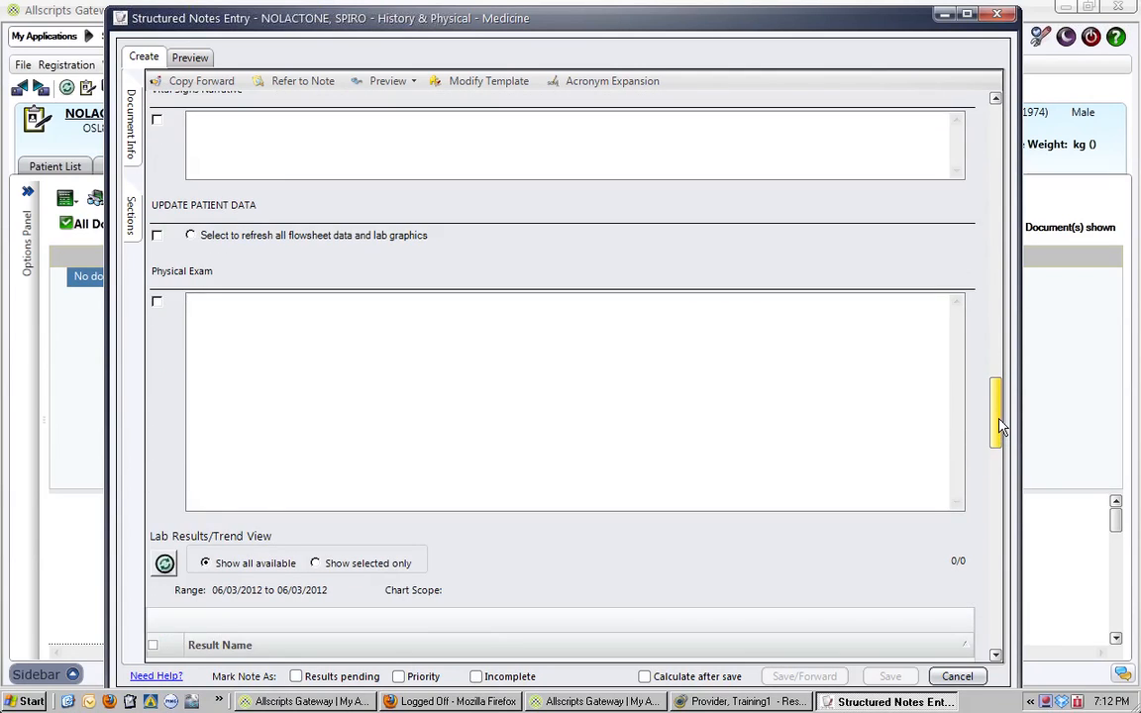
scroll(1001, 396, up, 10)
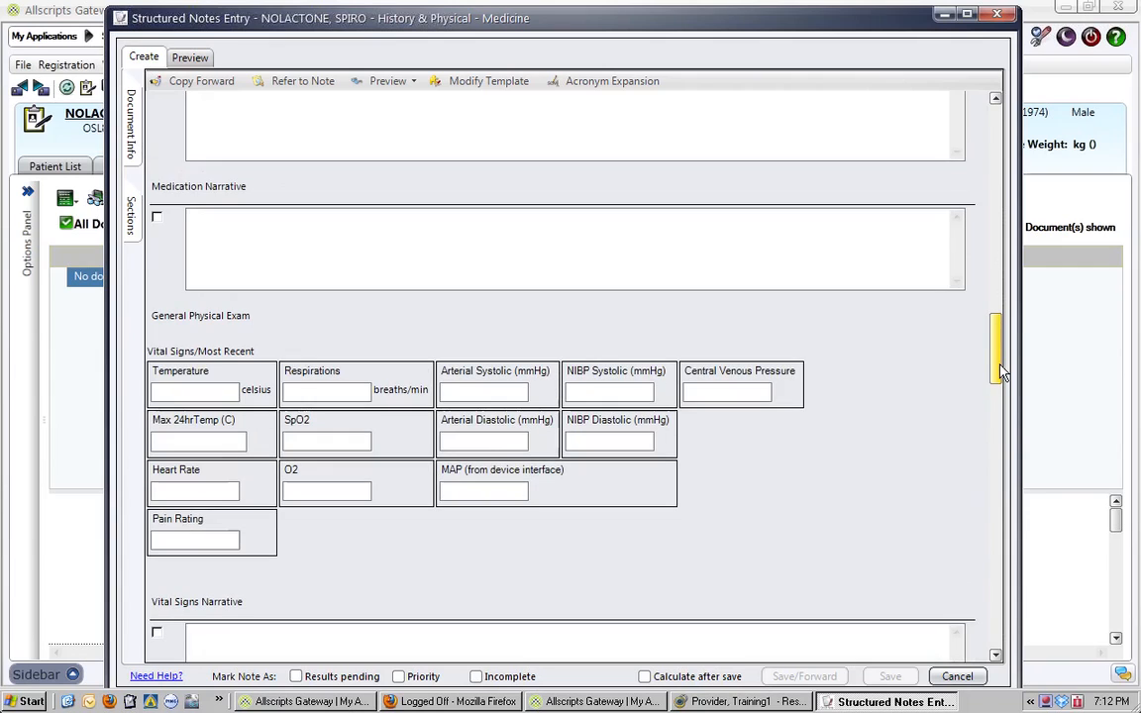
drag(1001, 382, 988, 622)
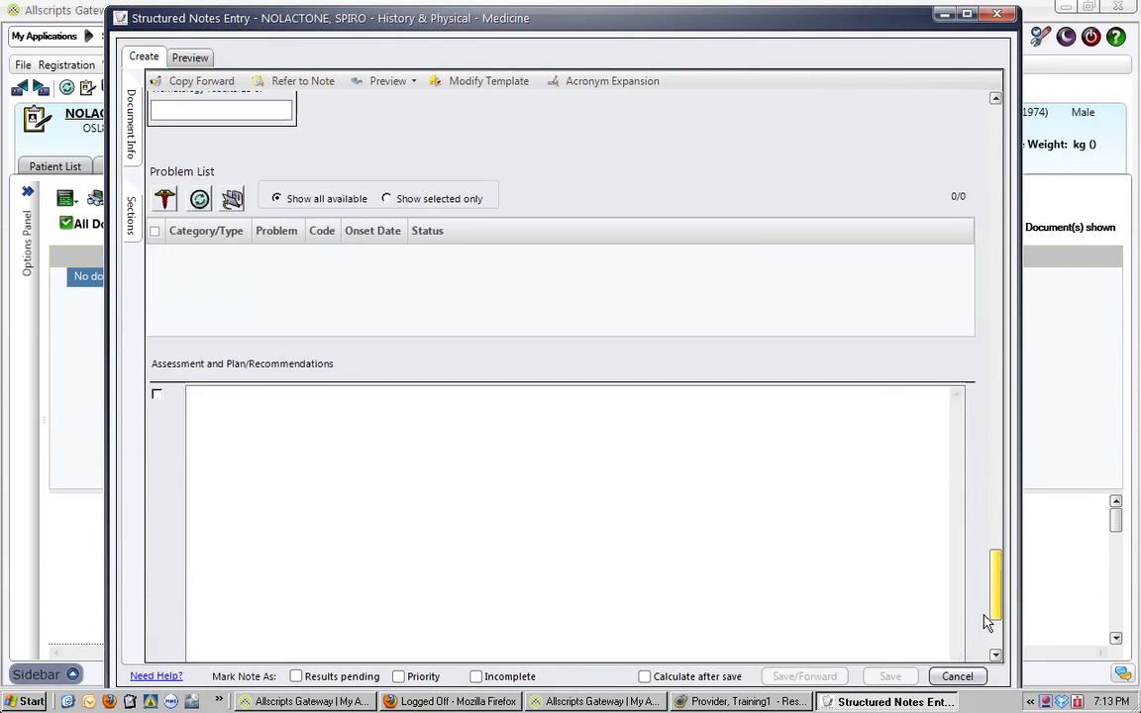
click(736, 561)
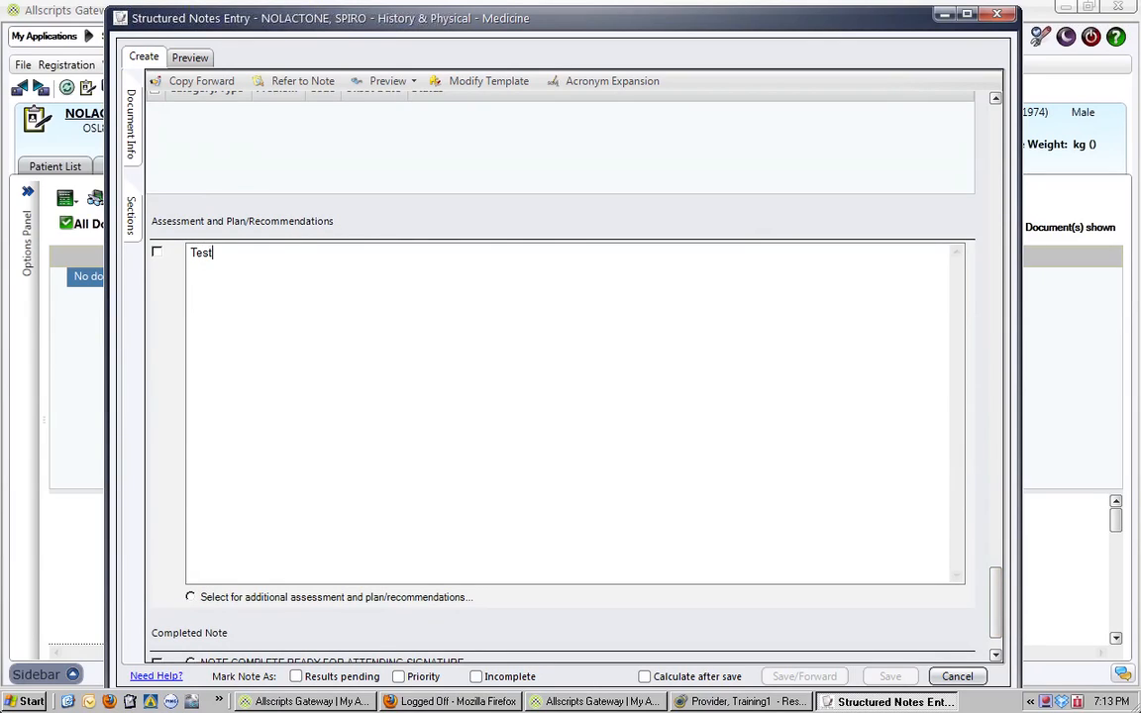
click(875, 656)
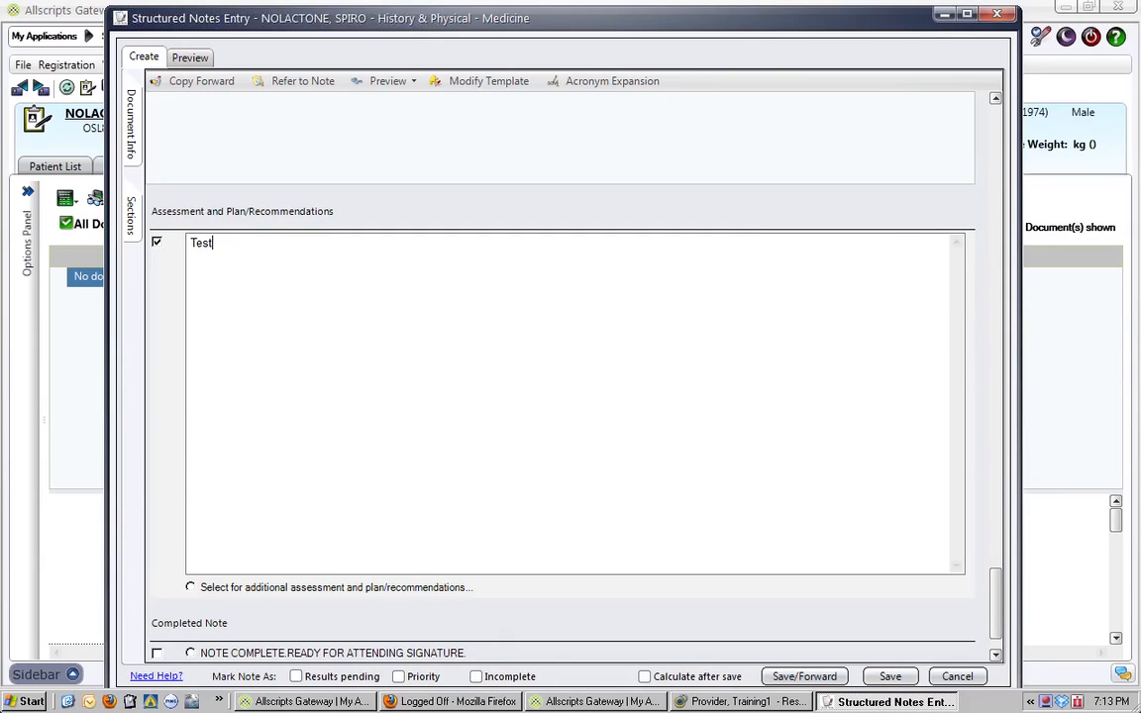
key(BackSpace)
key(BackSpace)
key(BackSpace)
key(BackSpace)
scroll(999, 595, up, 1)
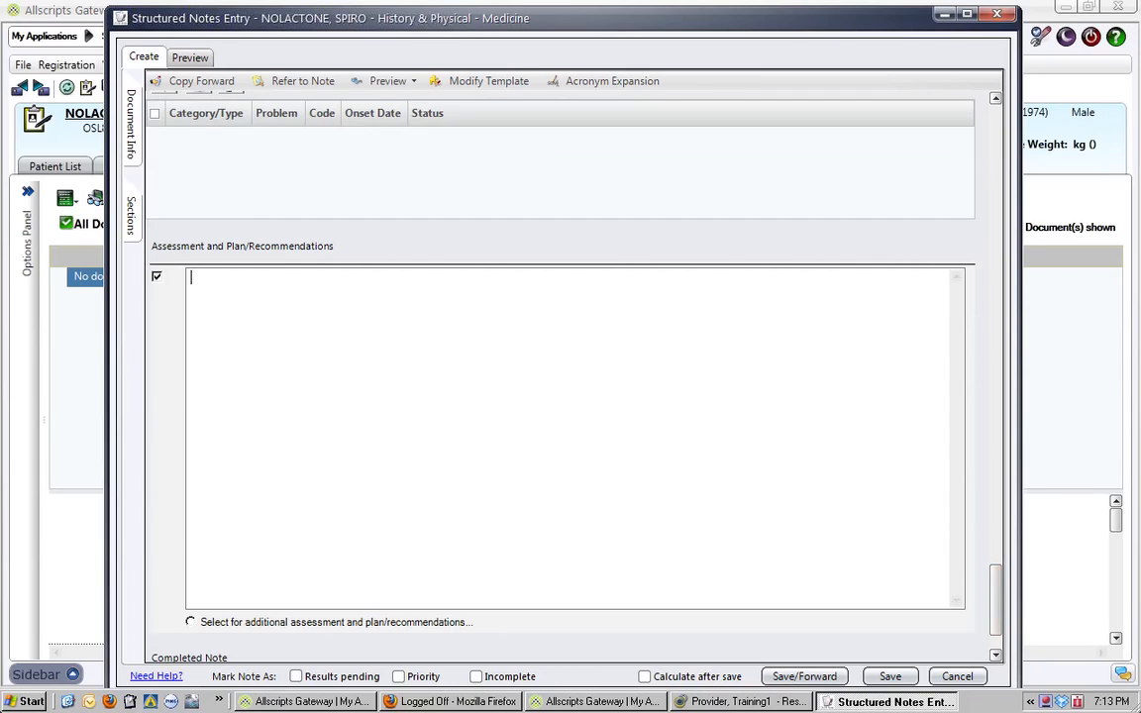
text(Test)
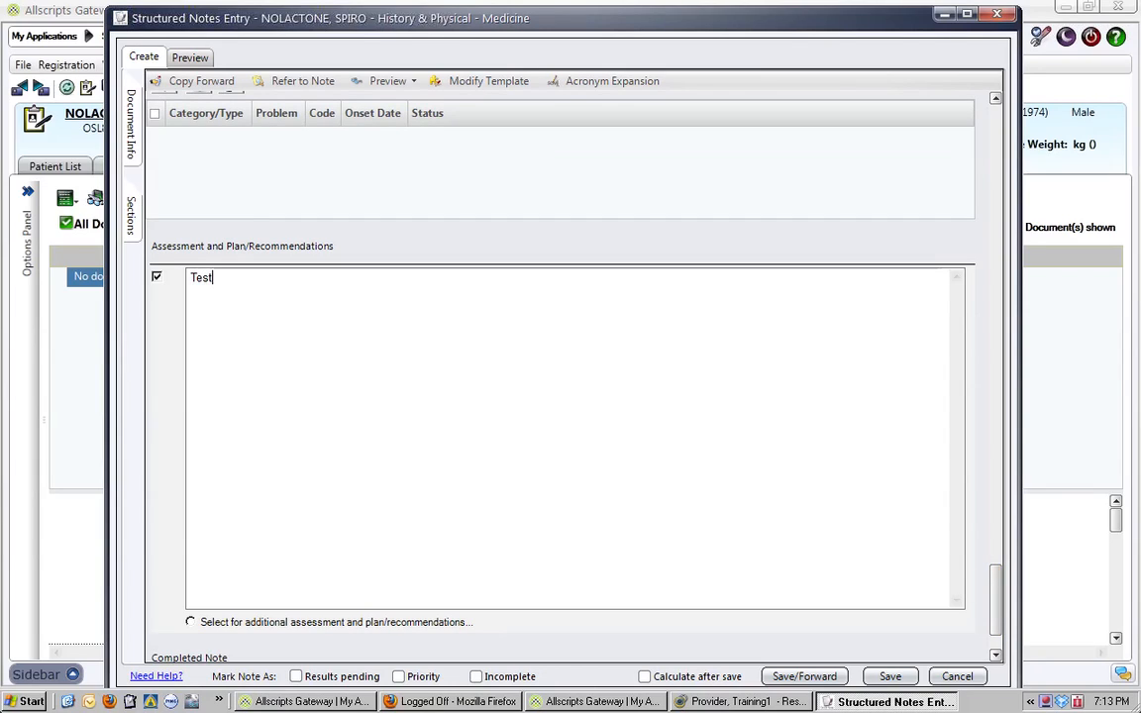
text( patien)
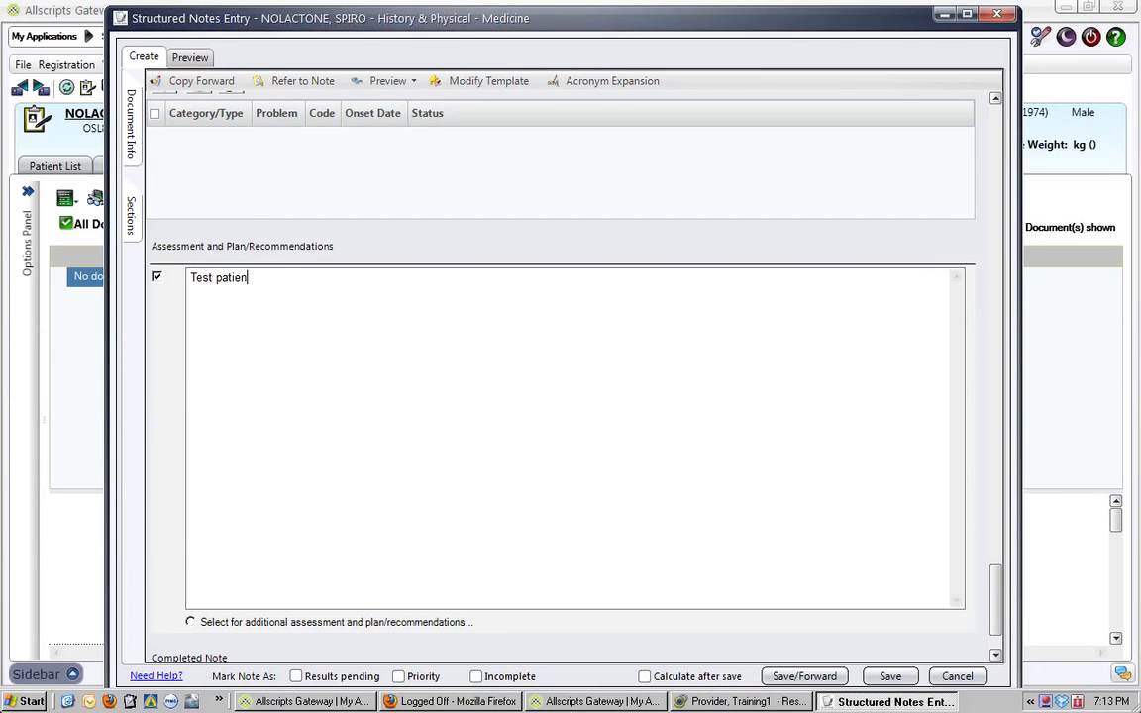
text(t presents with w)
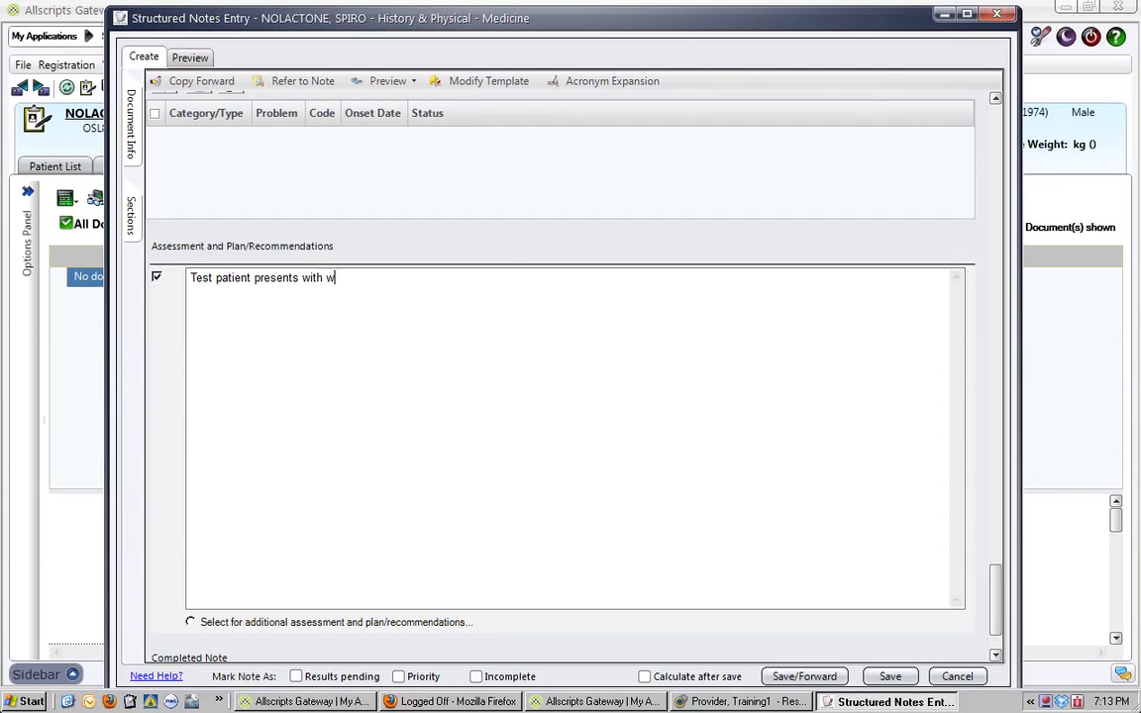
text(eakness and arthralgia.)
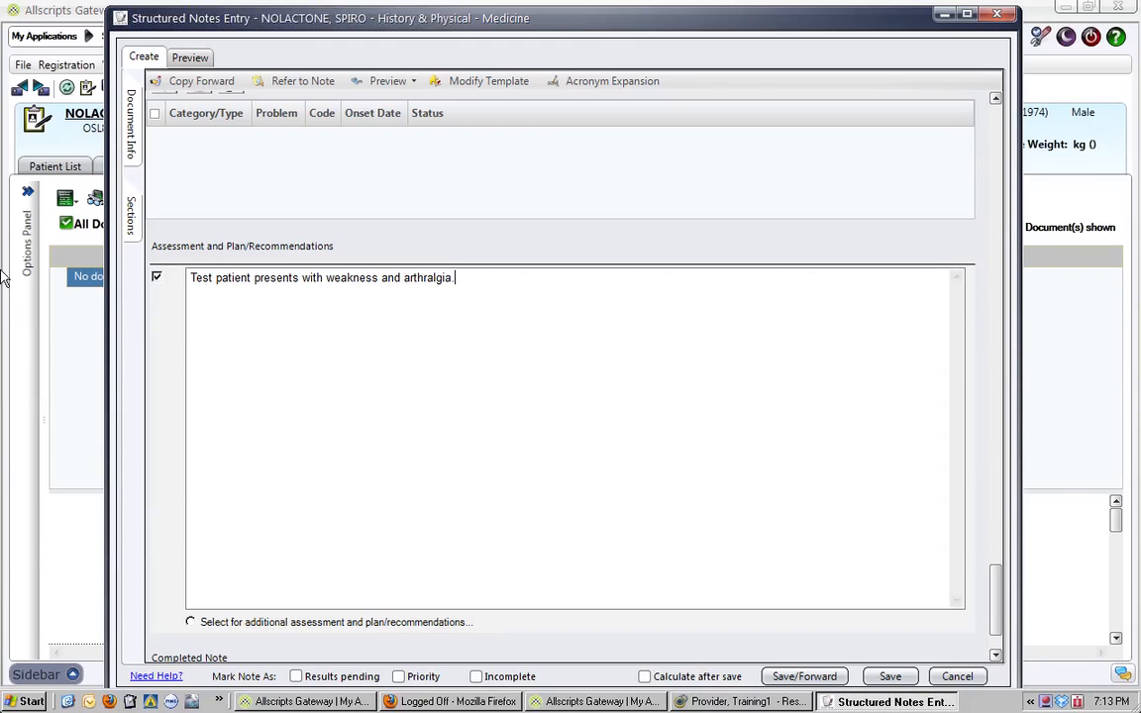
Clear Assessment and Plan, type 'Typing typing', then untick the section again to clear it
click(156, 278)
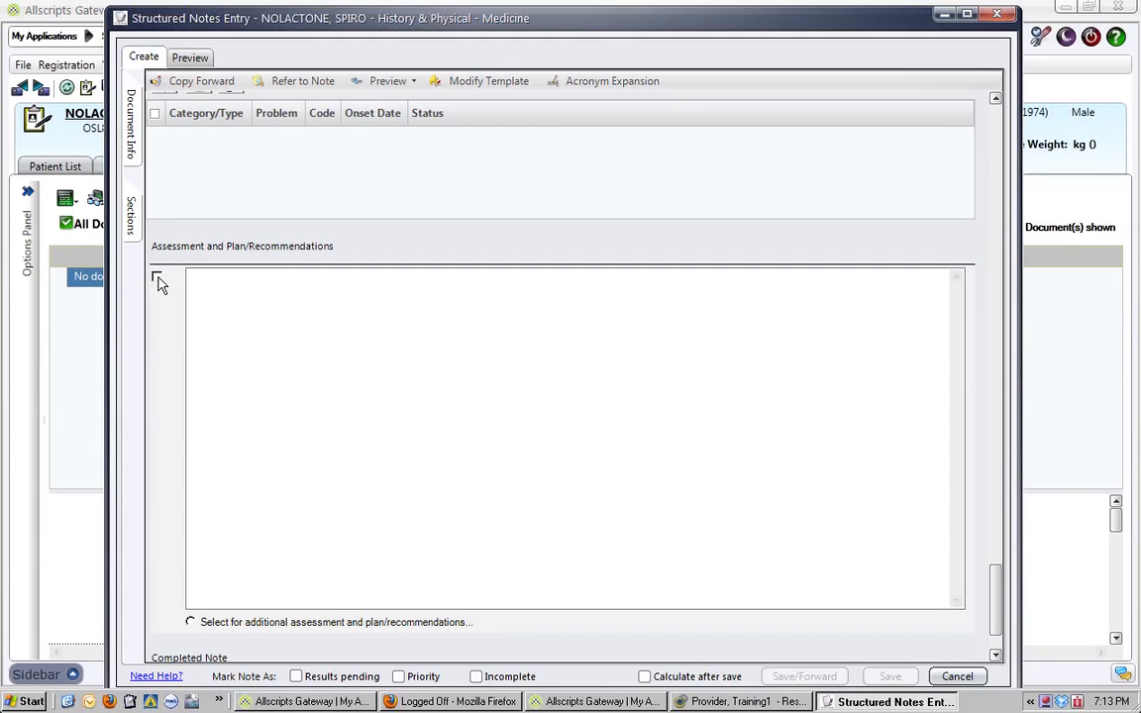
click(219, 296)
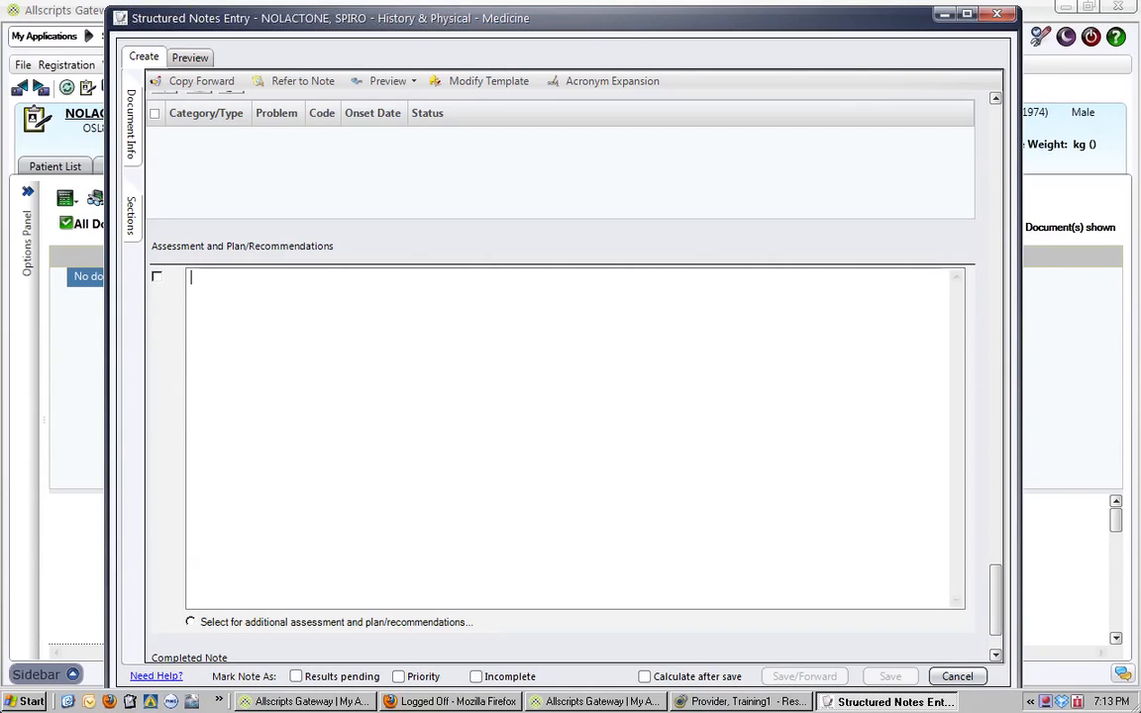
text(a;ls)
text(Typing tayp)
key(BackSpace)
key(BackSpace)
key(BackSpace)
text(yping)
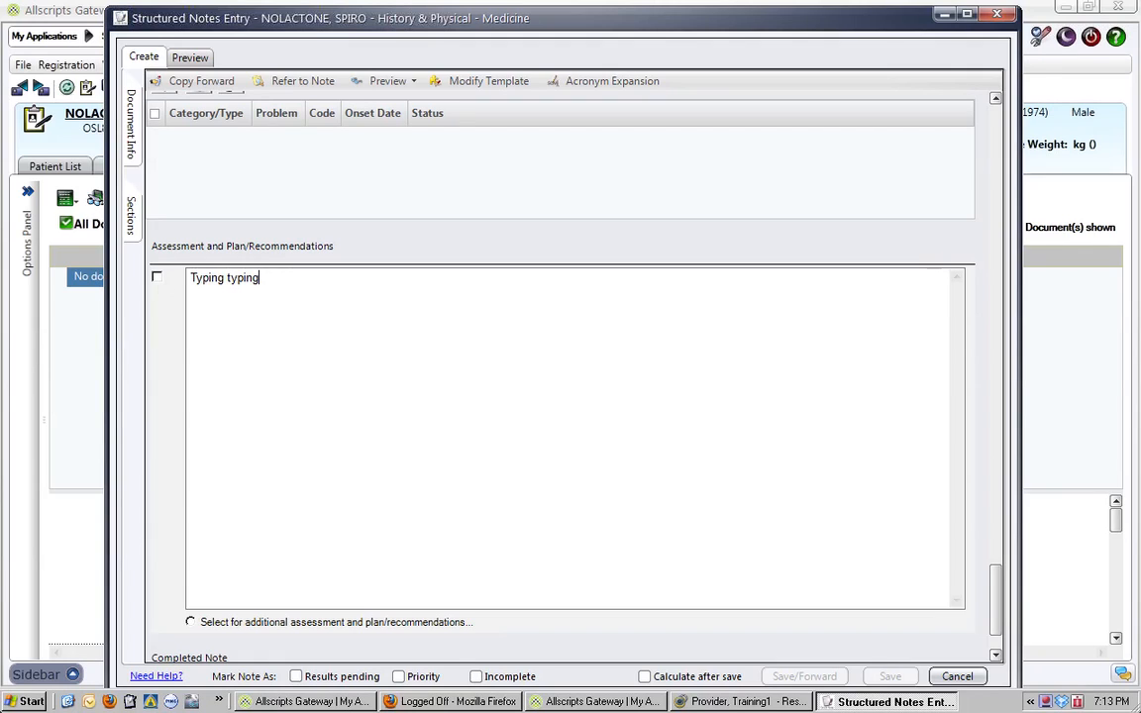
key(Tab)
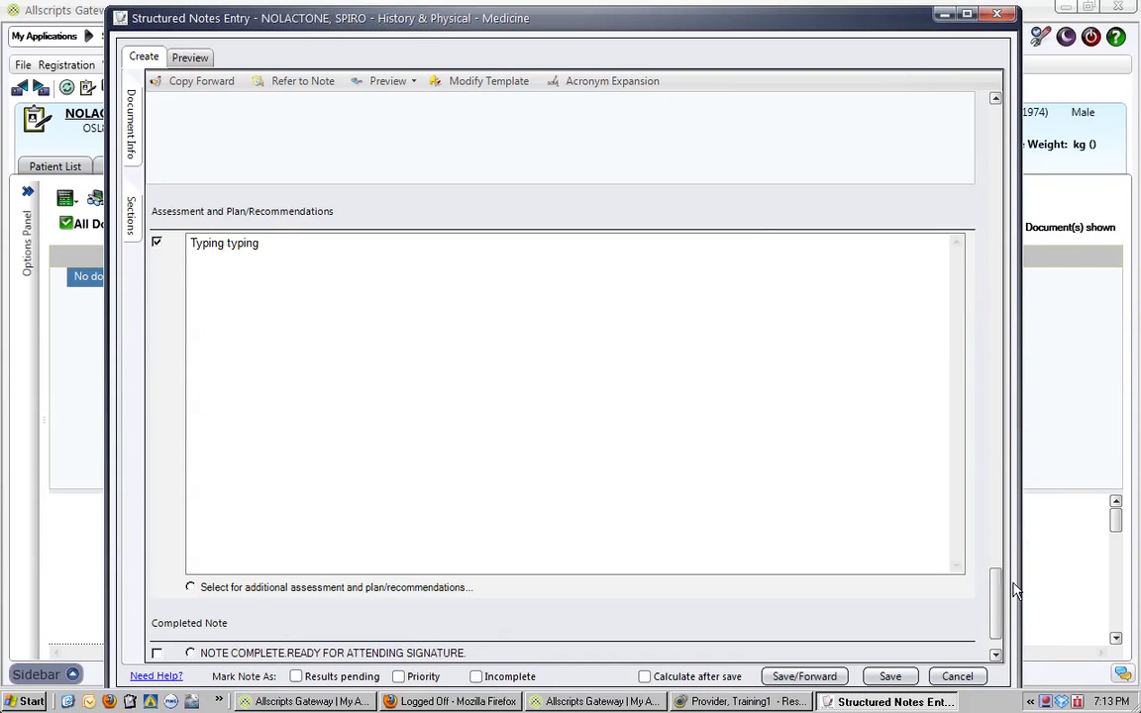
drag(259, 243, 246, 243)
click(247, 243)
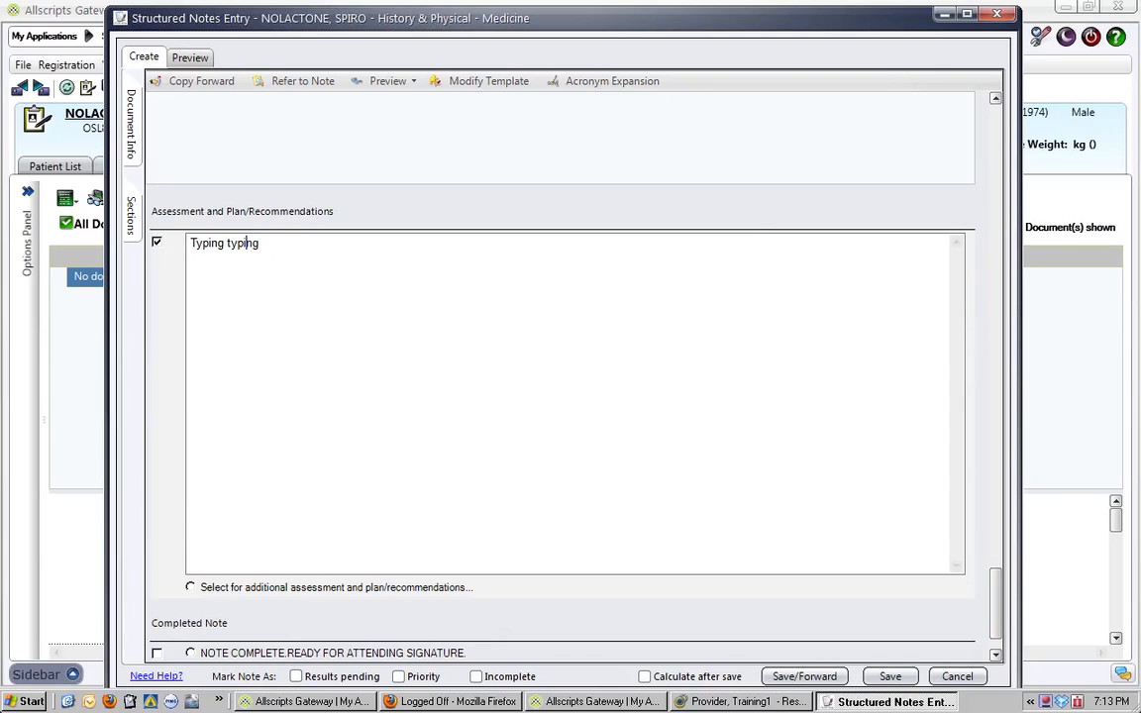
click(156, 242)
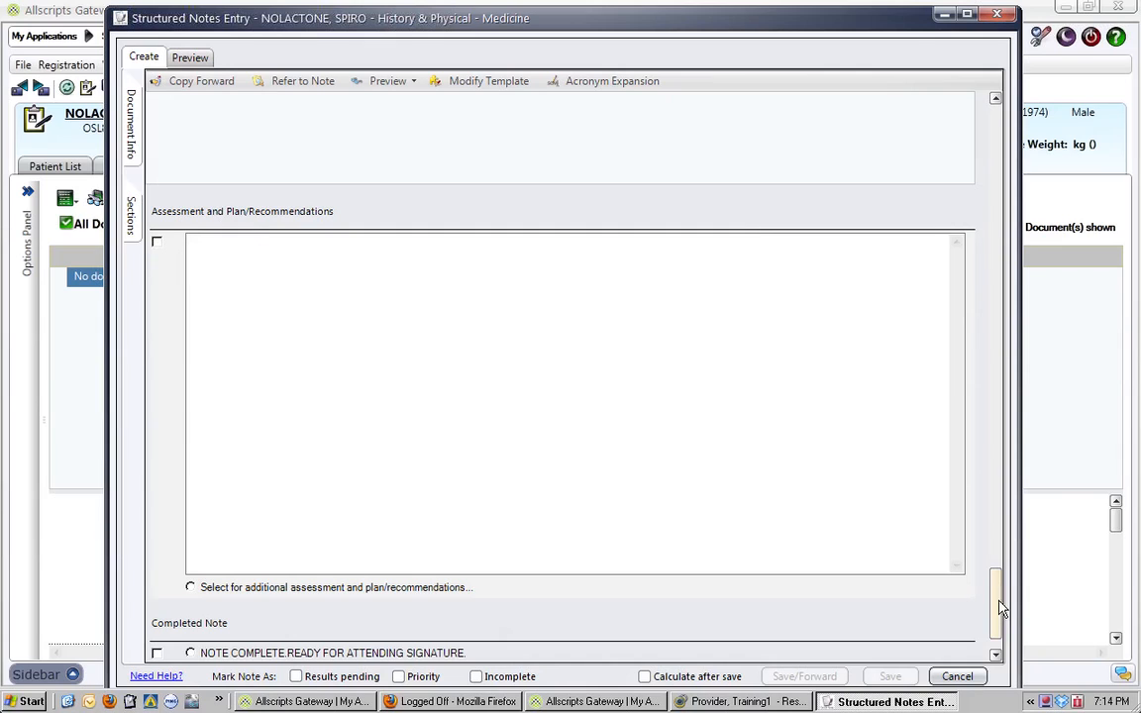
drag(999, 606, 999, 129)
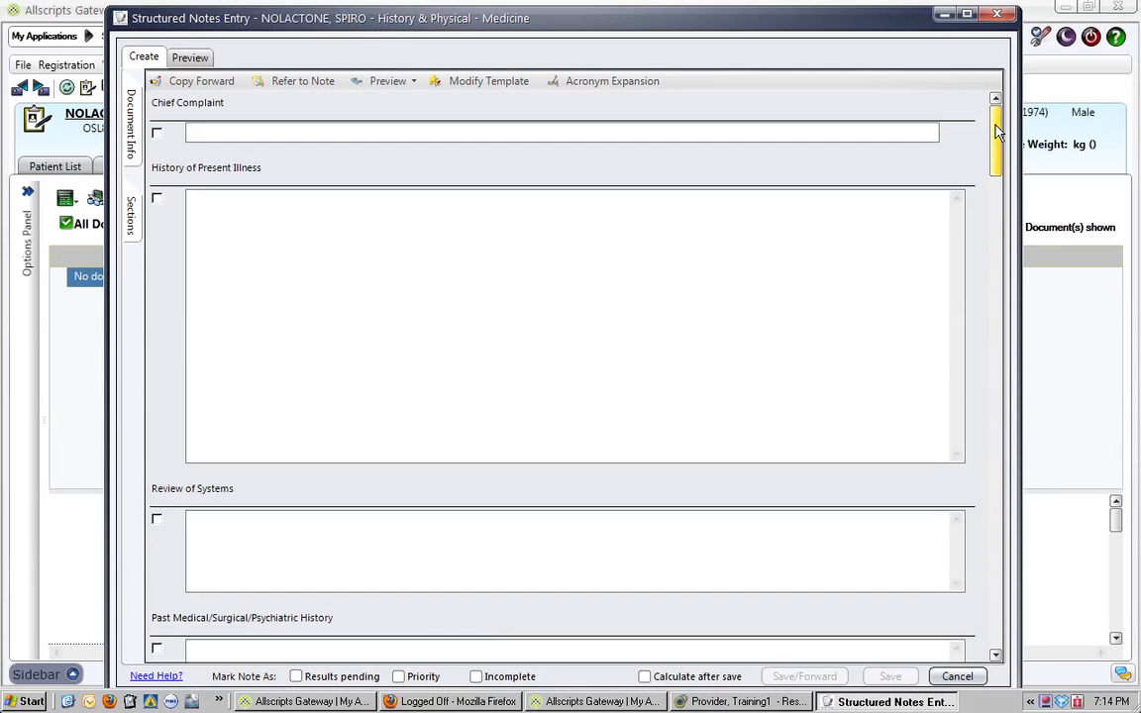
Type 'Information in a text box' into History of Present Illness, cancelling Copy Forward
click(192, 198)
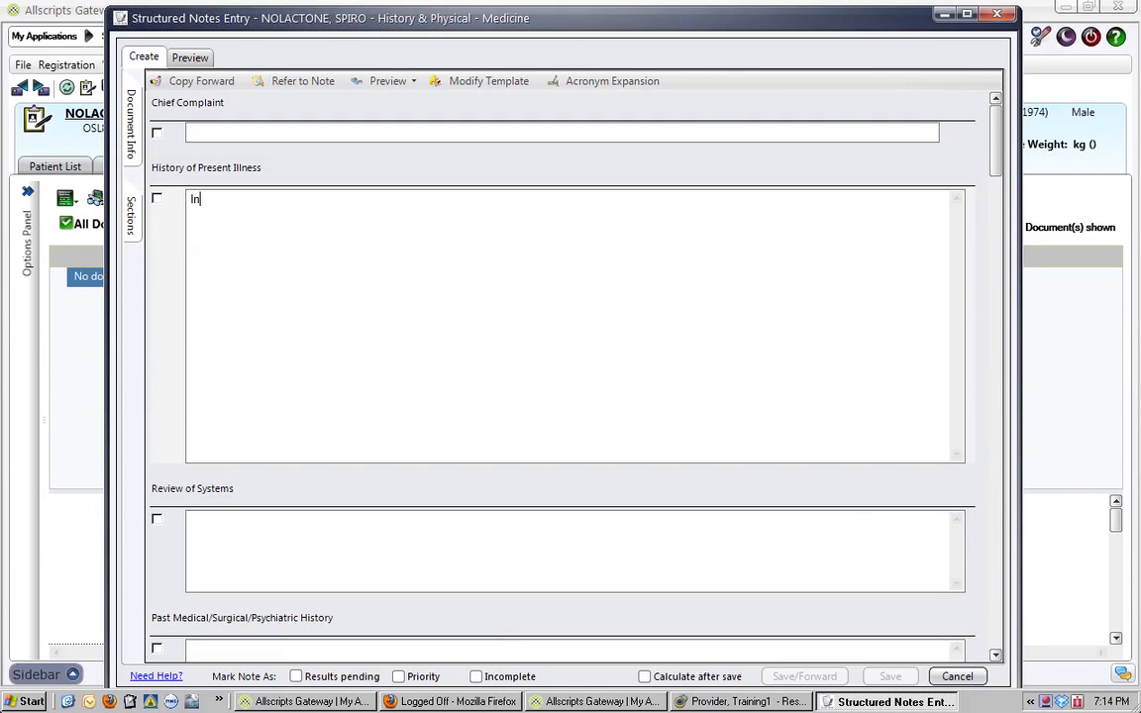
text(Information in a )
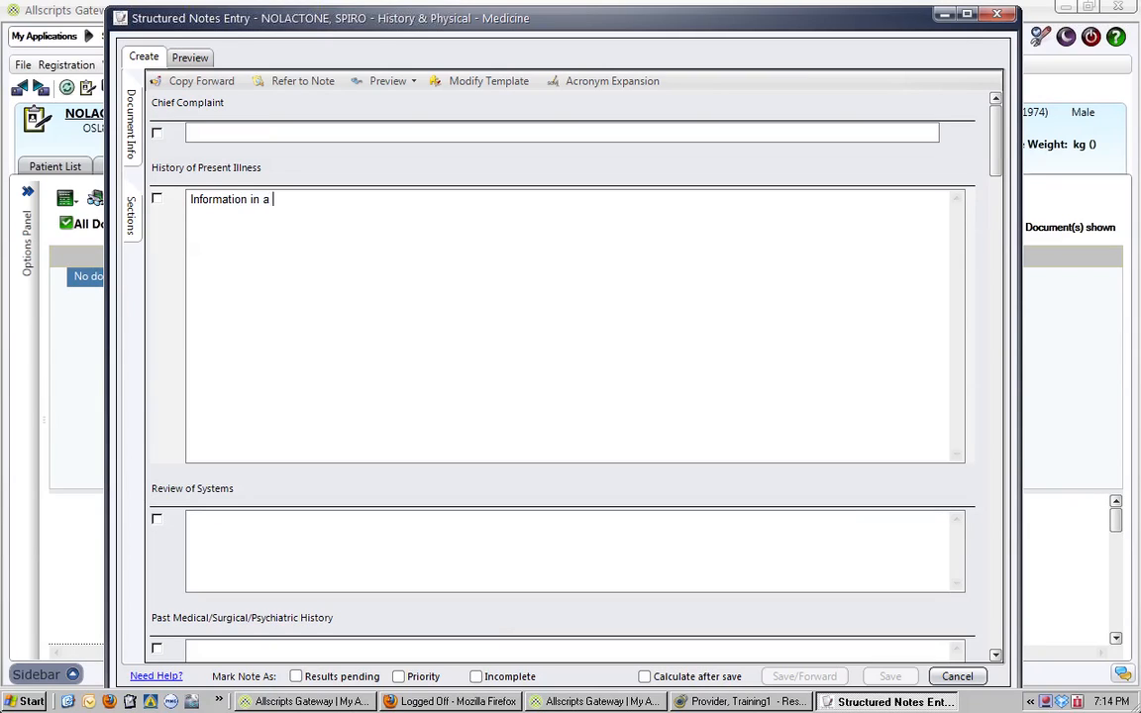
text(text box)
click(201, 81)
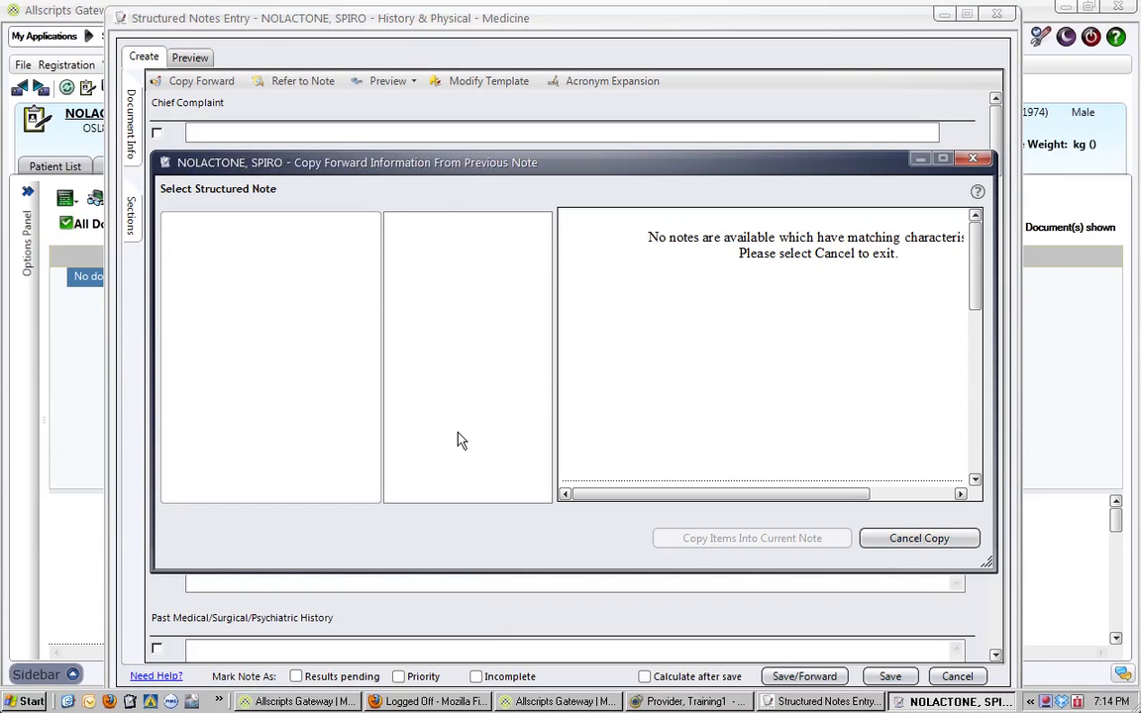
click(896, 551)
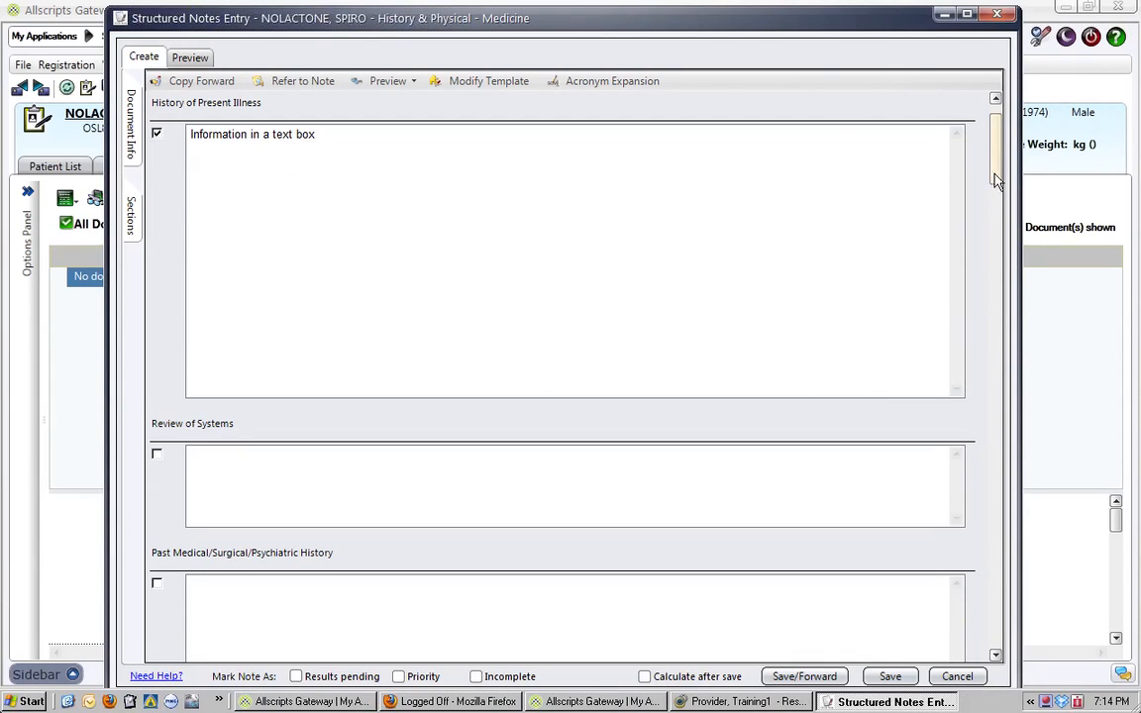
drag(997, 180, 1000, 215)
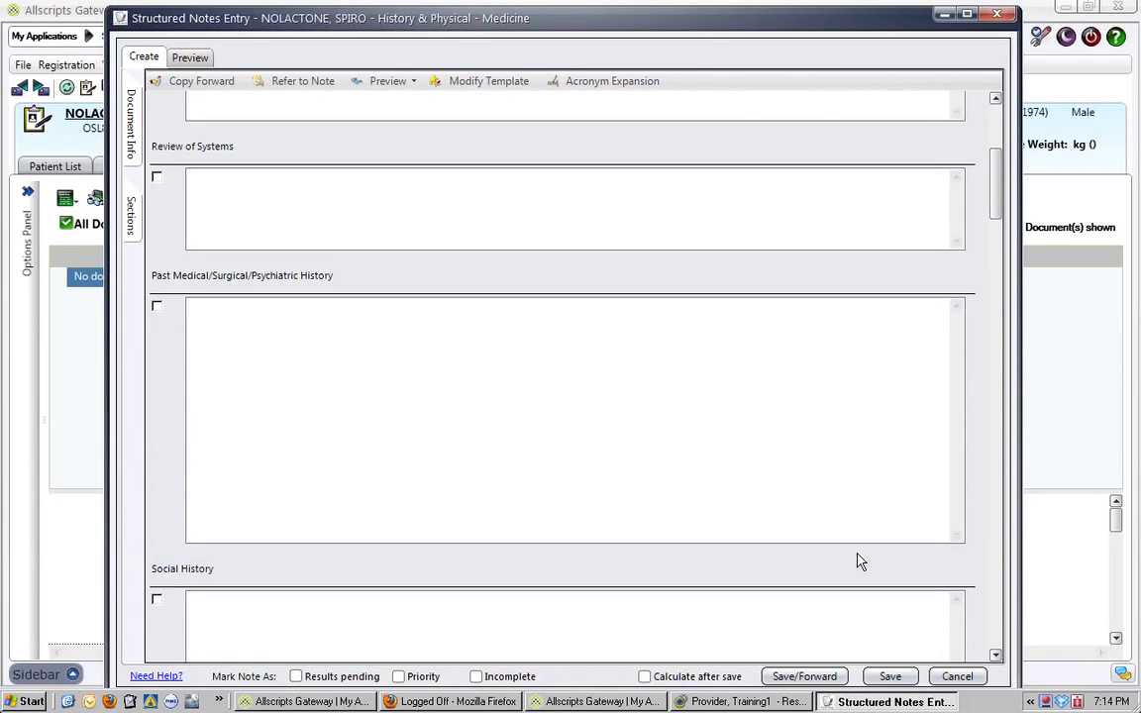
Save the History & Physical note as Incomplete and select it in the Documents list
click(891, 678)
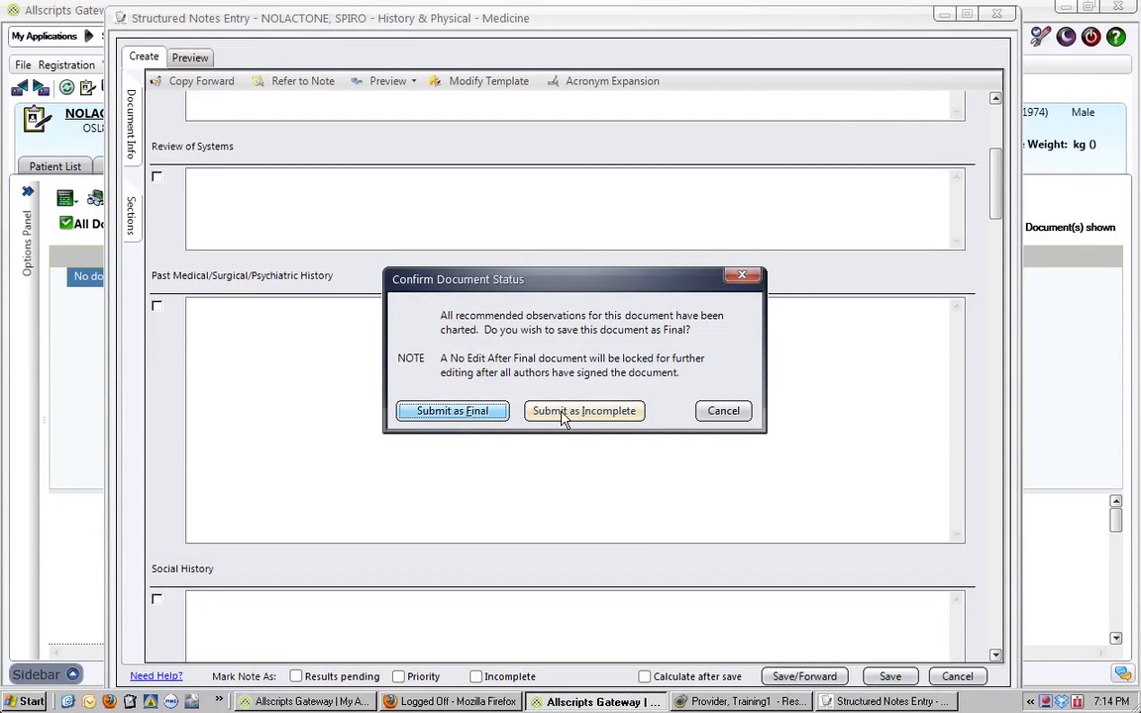
click(561, 413)
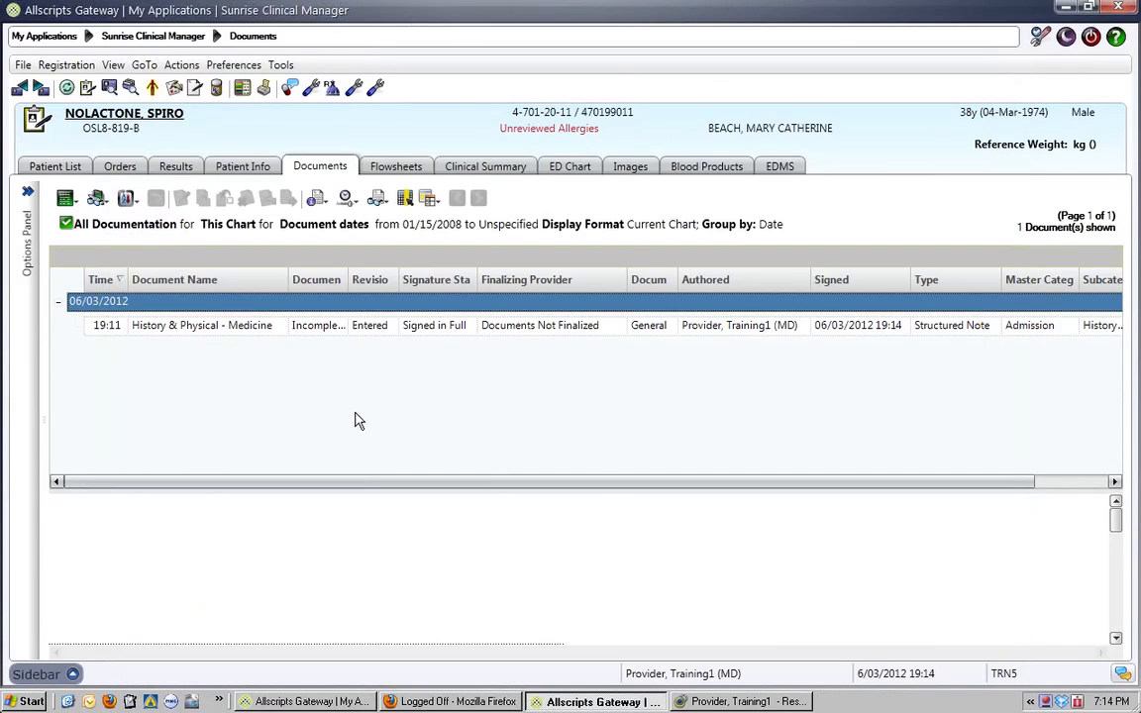
click(269, 326)
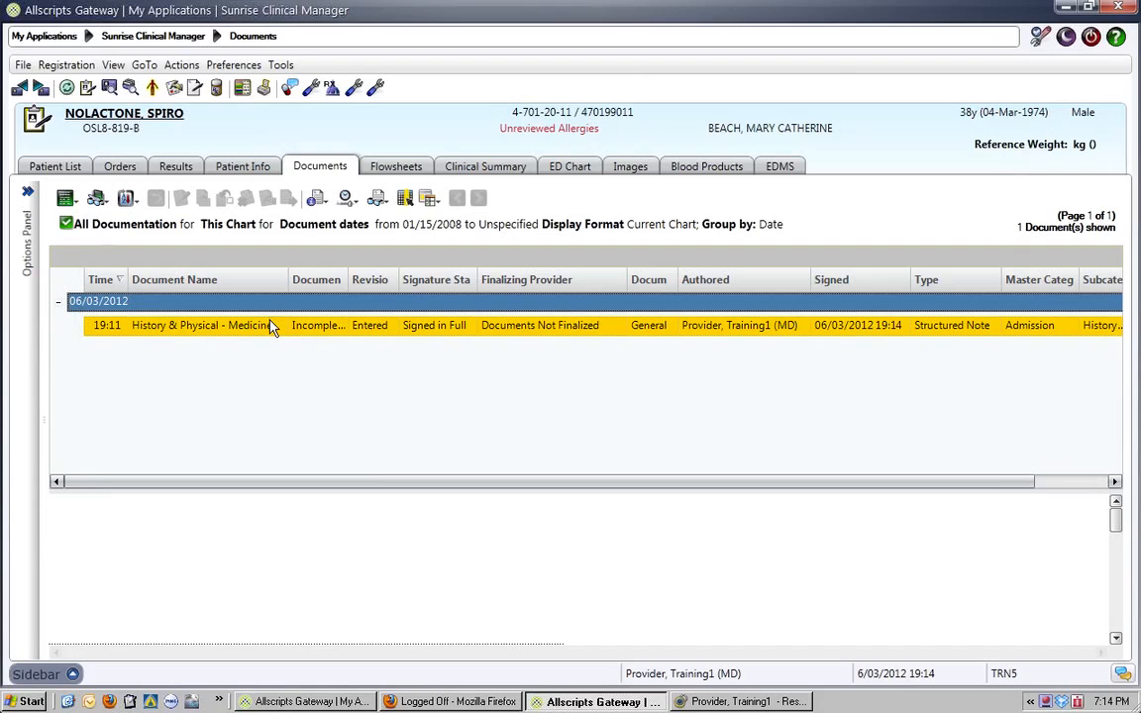
click(274, 328)
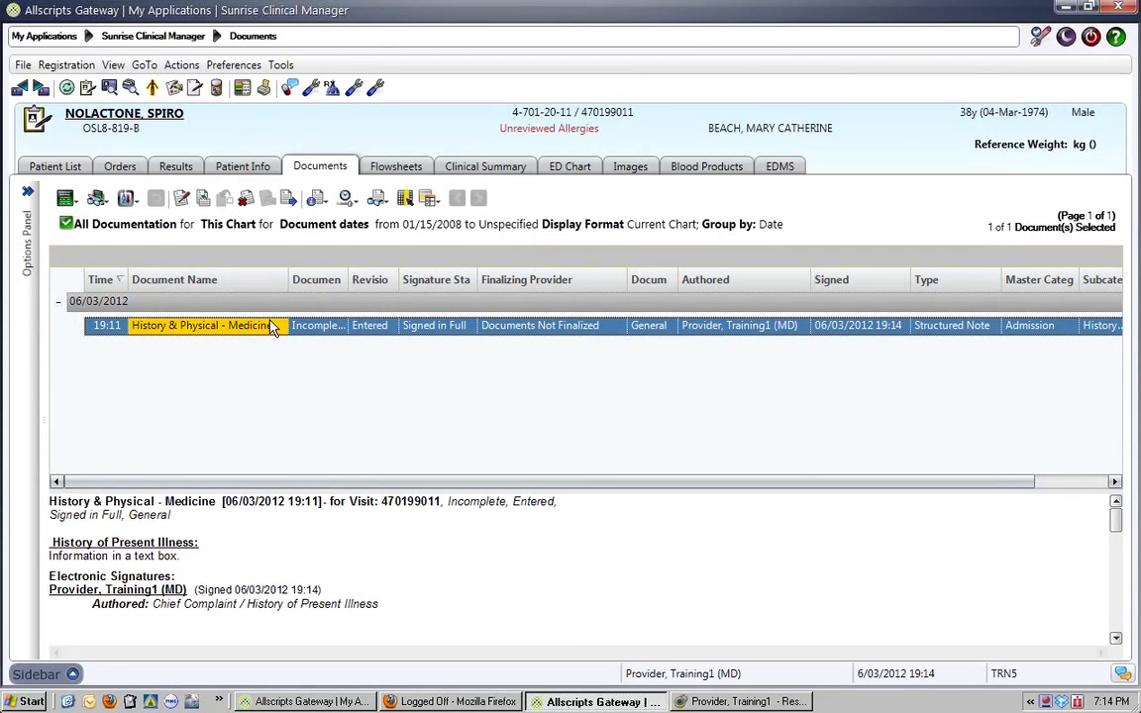
Bring up the document's action menu several times, dismissing it without choosing anything
right_click(273, 327)
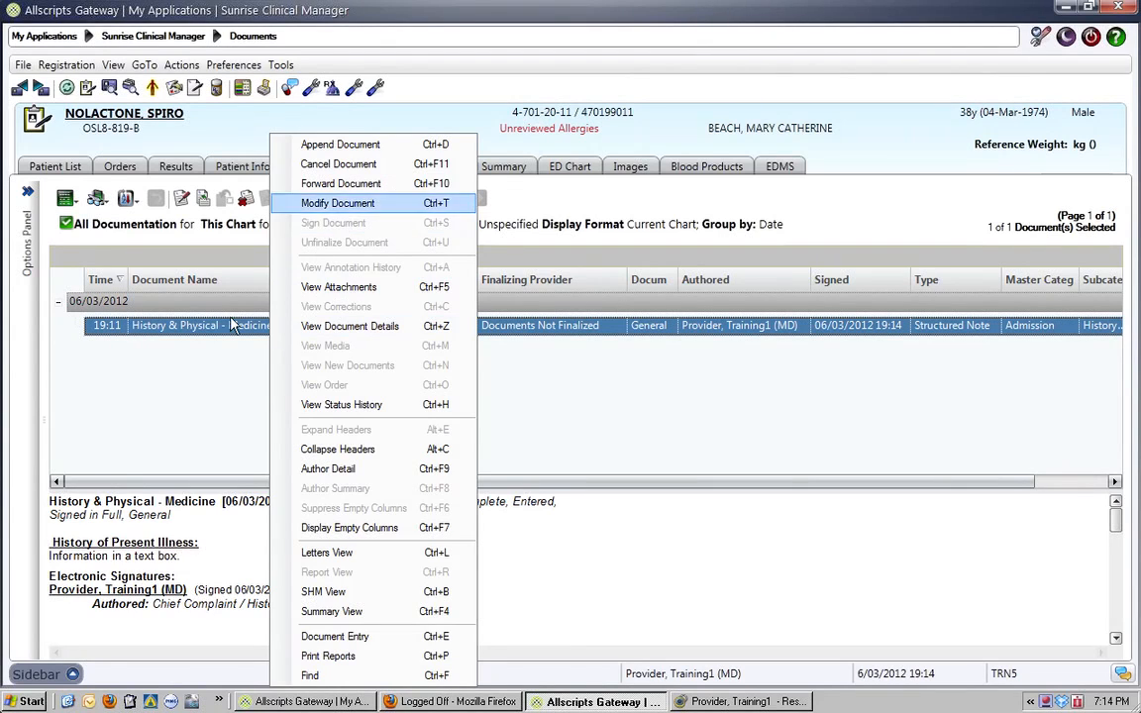
click(236, 320)
click(255, 326)
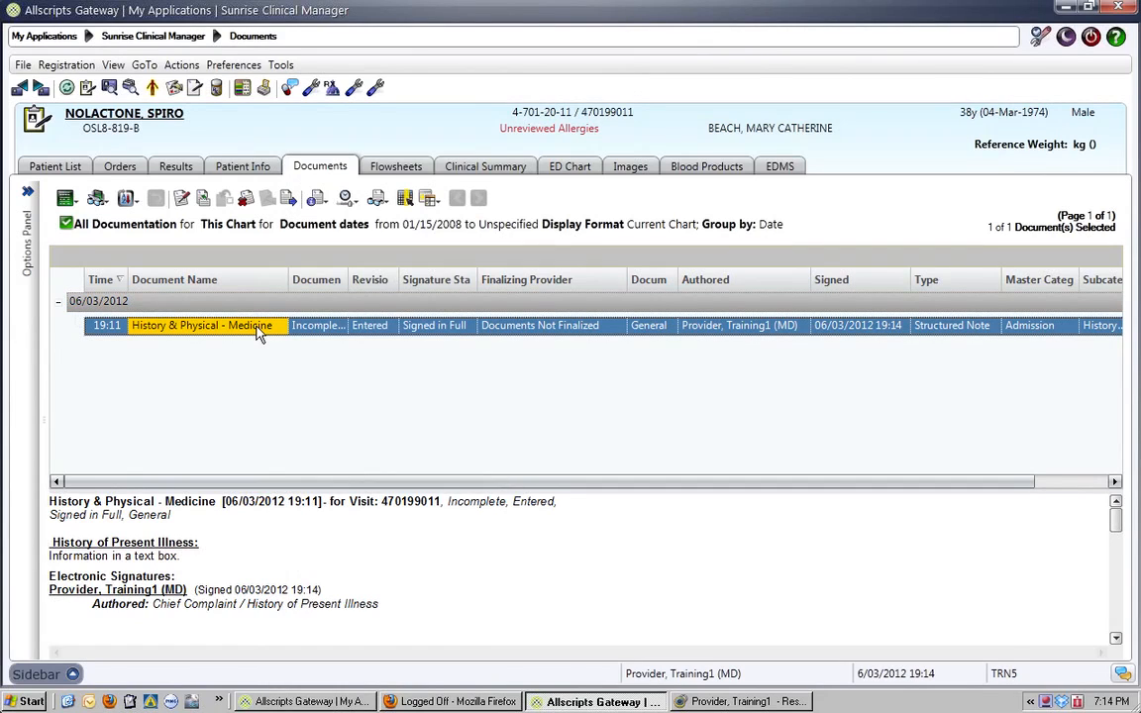
right_click(256, 328)
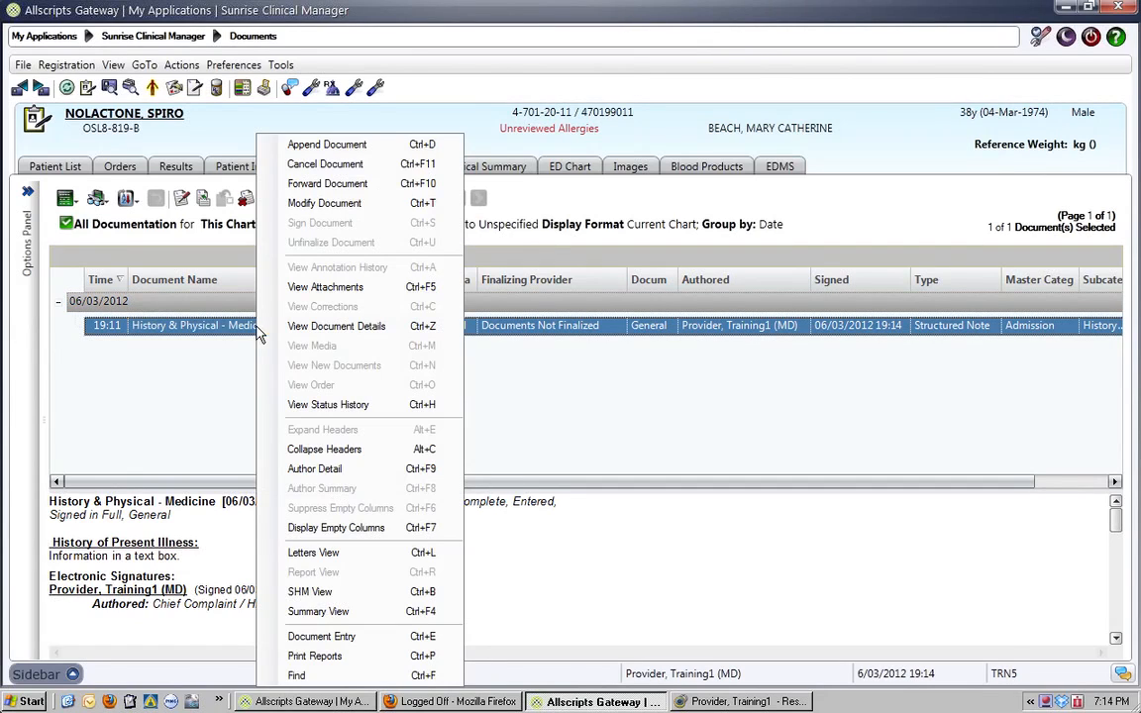
click(195, 388)
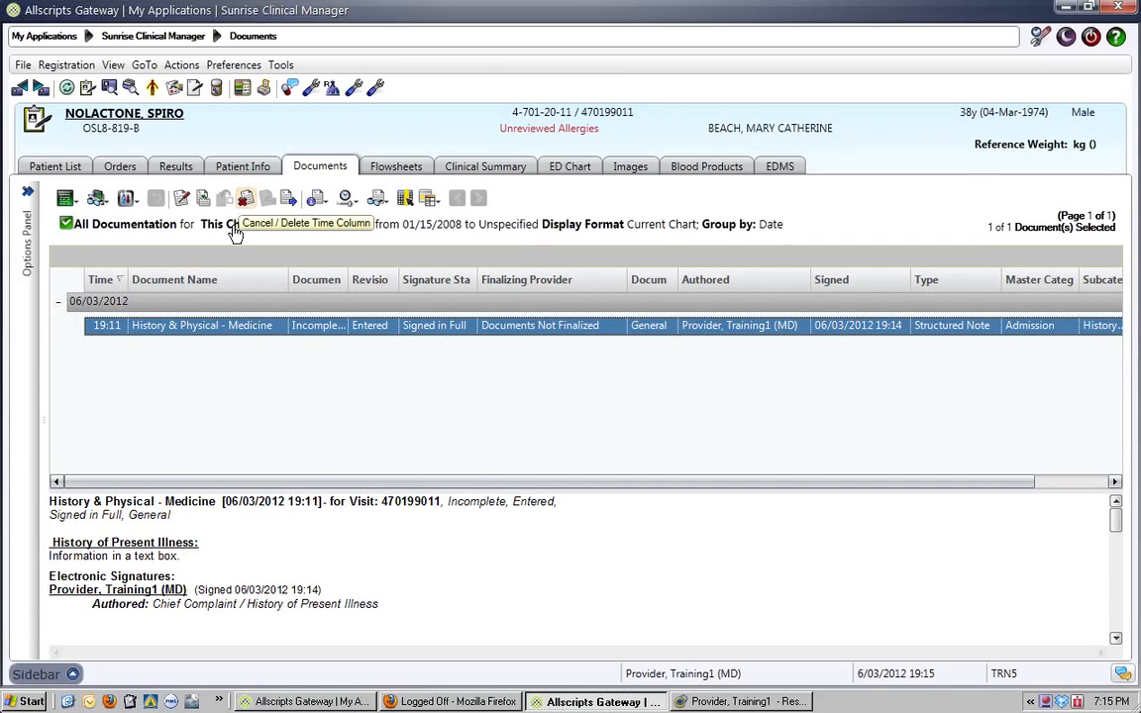
right_click(260, 332)
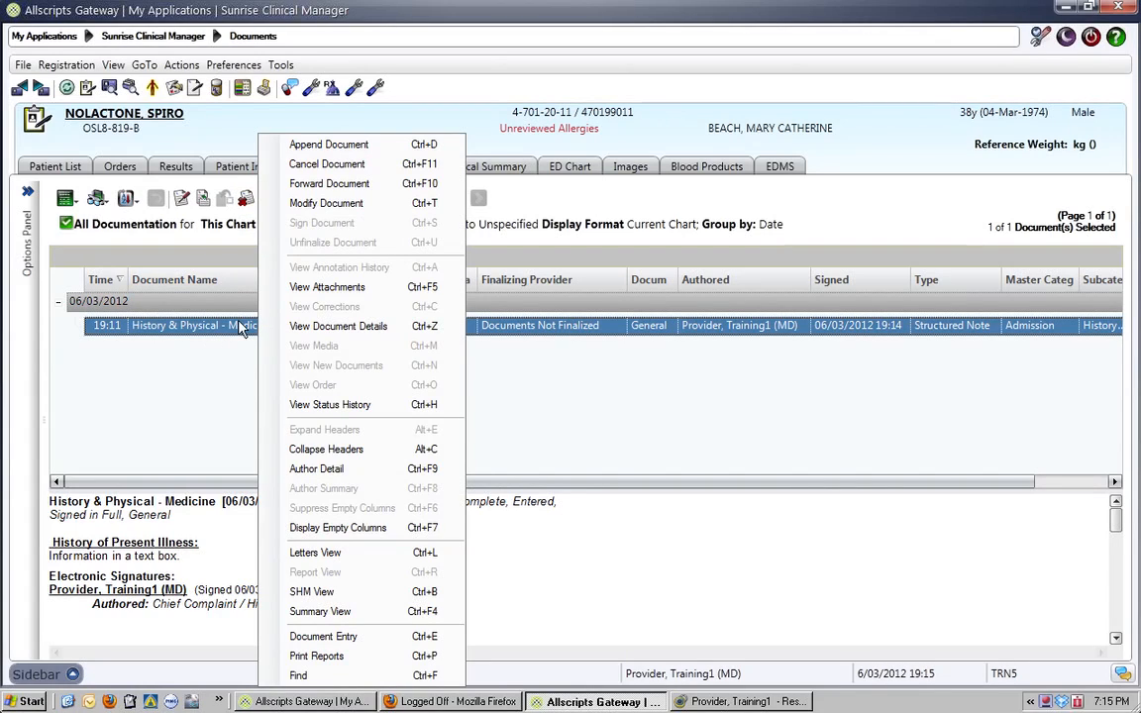
click(240, 329)
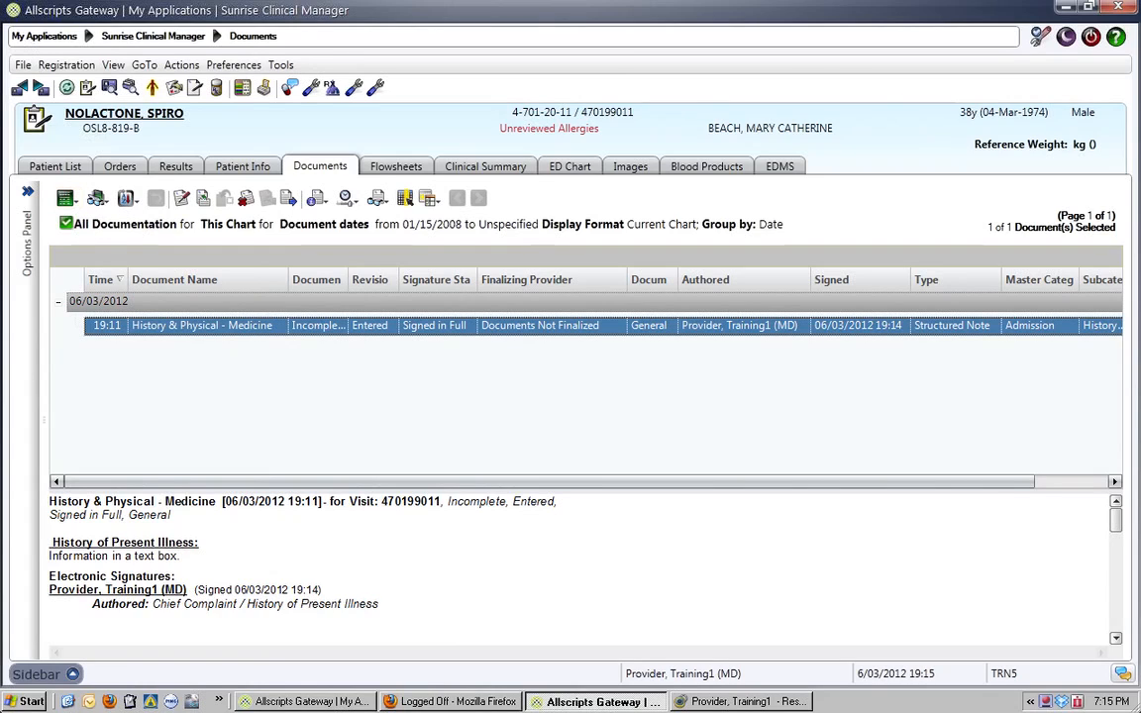
Show the document preview at the bottom and open the Document Entry Worksheet
click(389, 202)
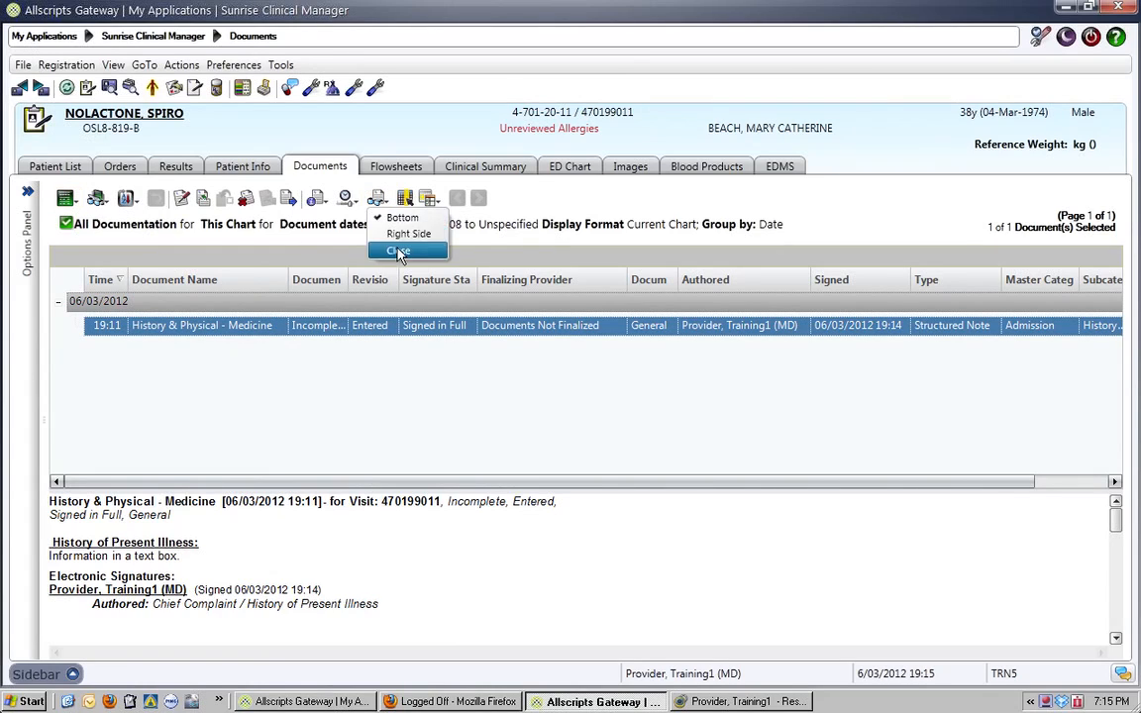
click(398, 250)
click(380, 202)
click(397, 218)
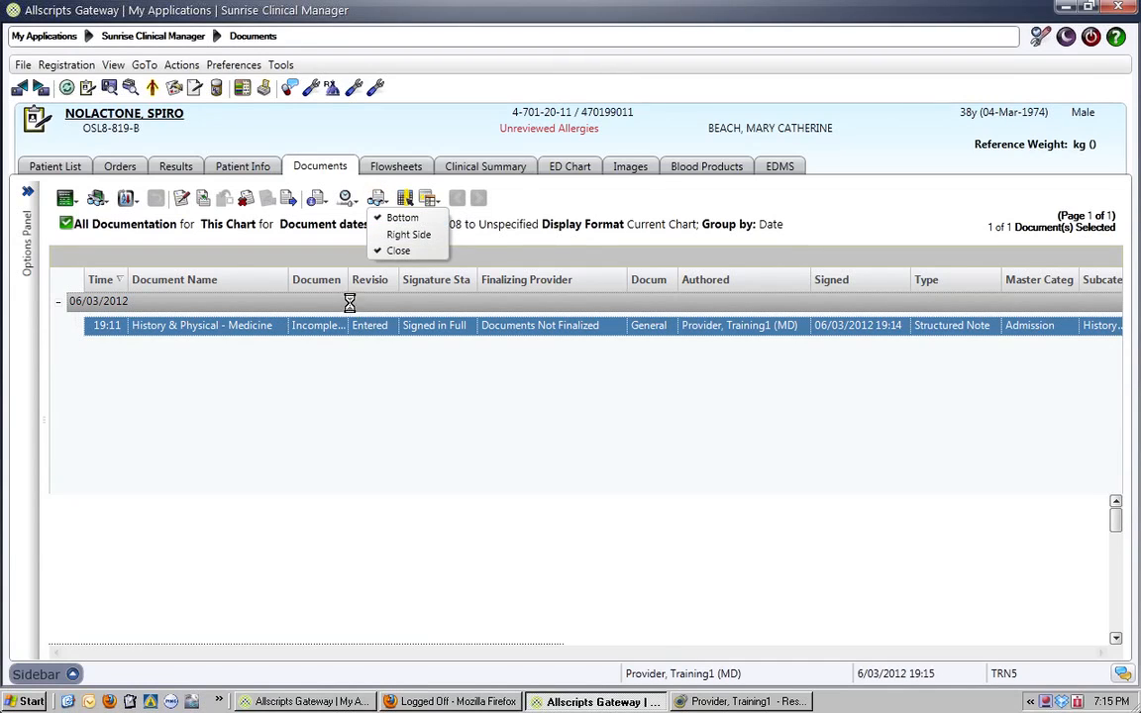
click(194, 88)
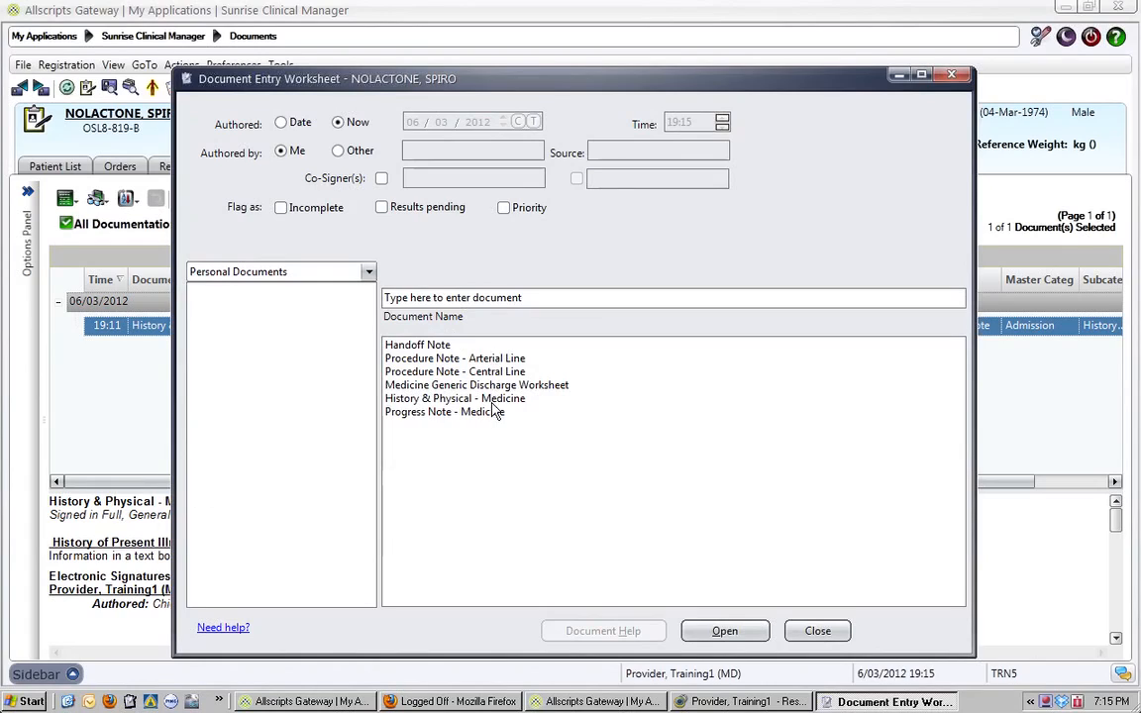
Start a Progress Note - Medicine with a co-signing provider, then cancel and close the worksheet
click(496, 414)
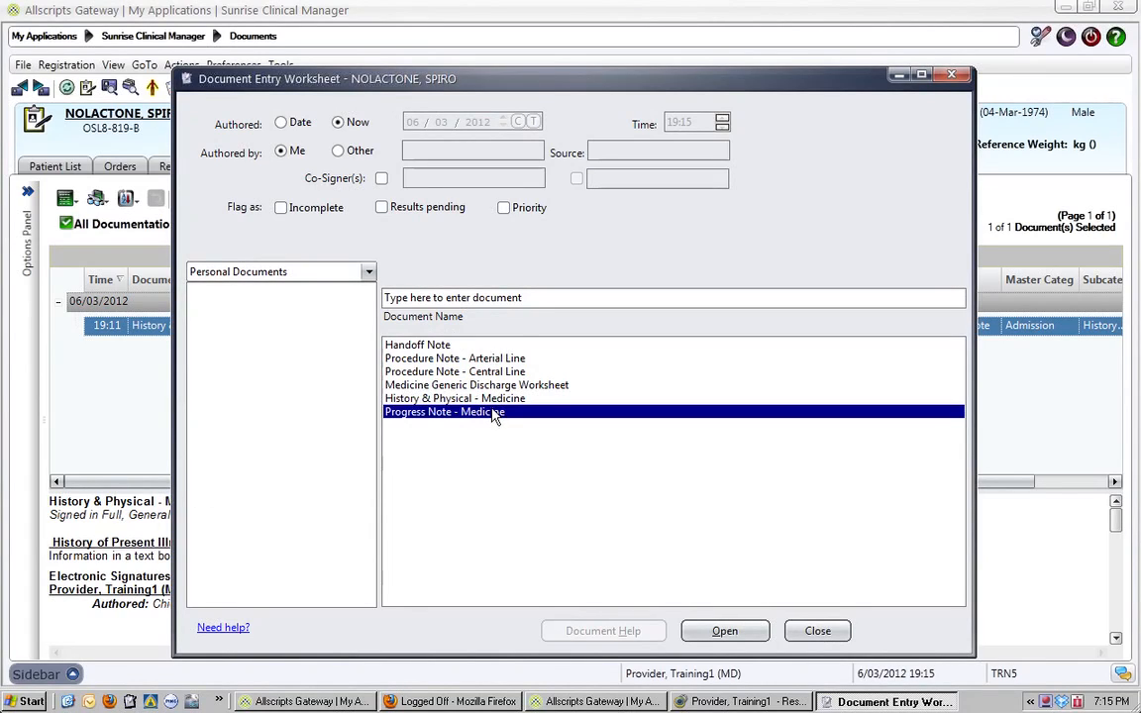
click(381, 178)
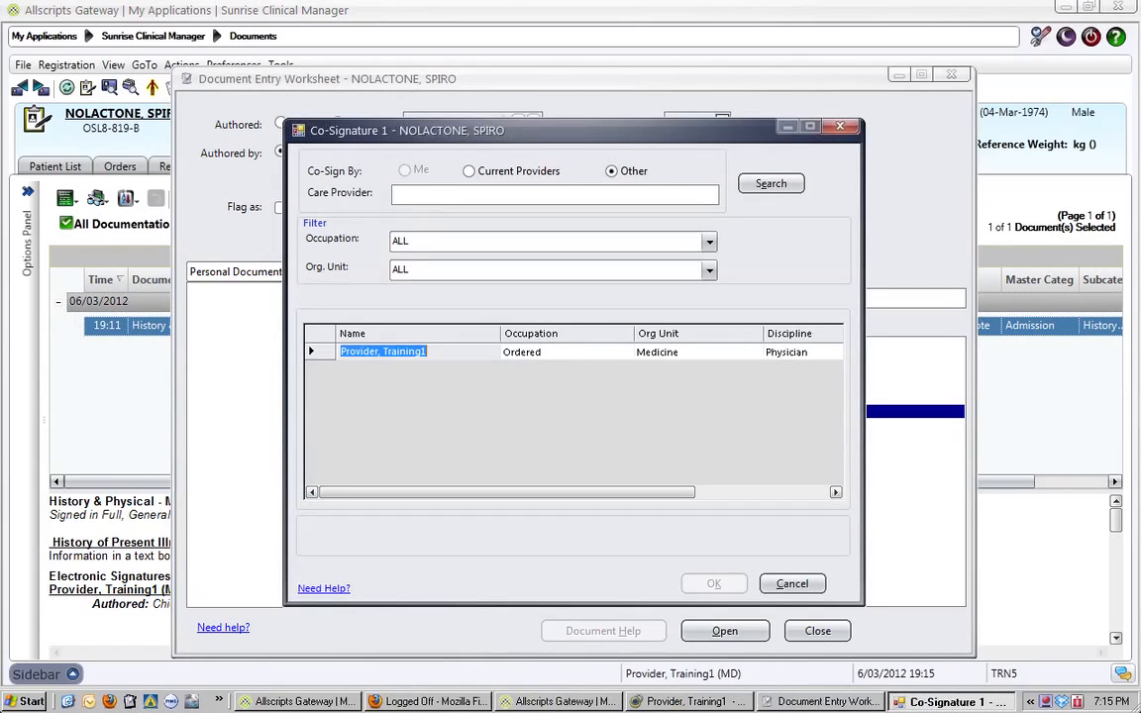
click(426, 194)
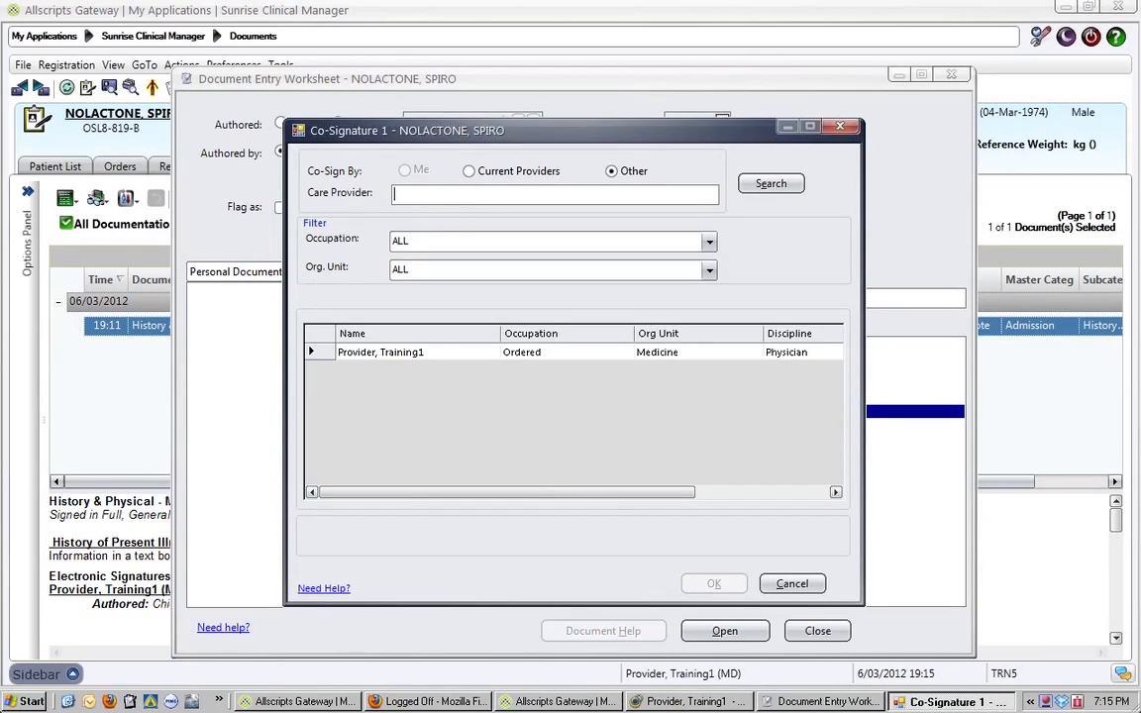
key(Tab)
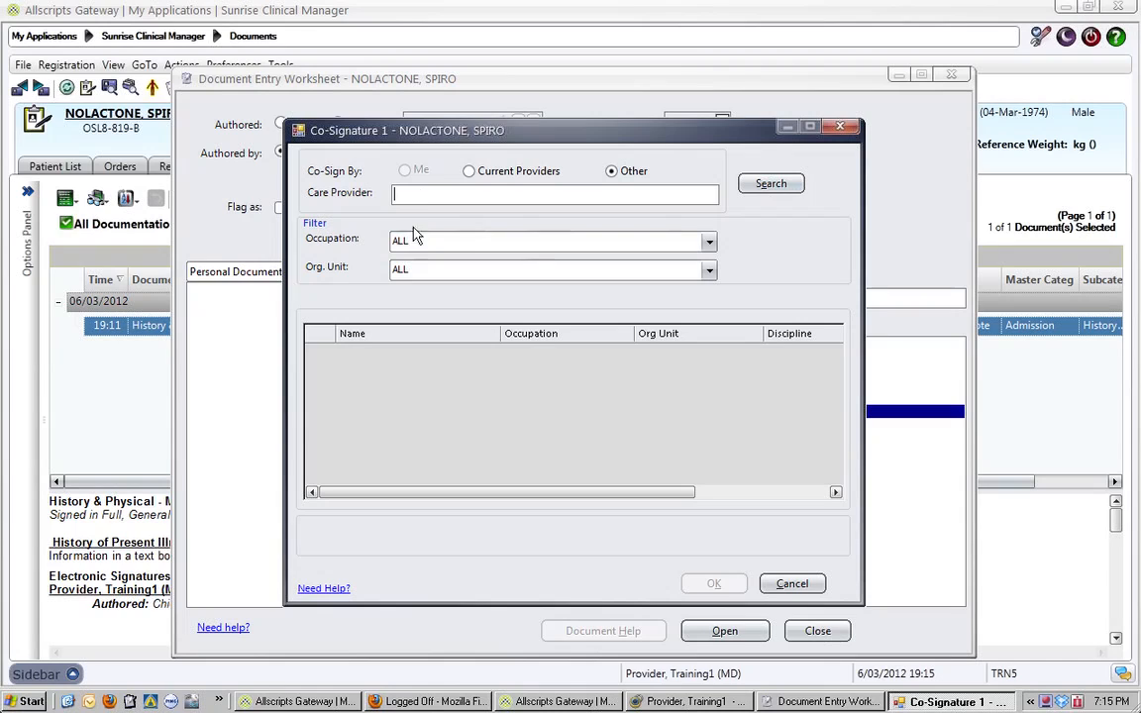
click(792, 584)
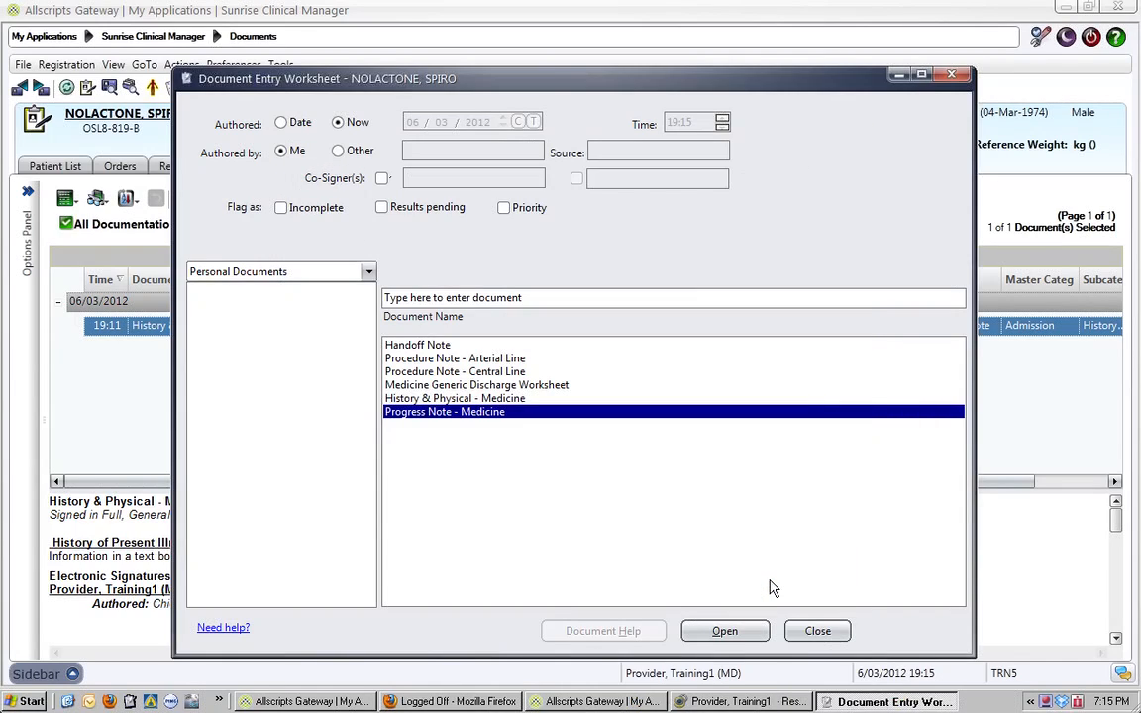
click(824, 631)
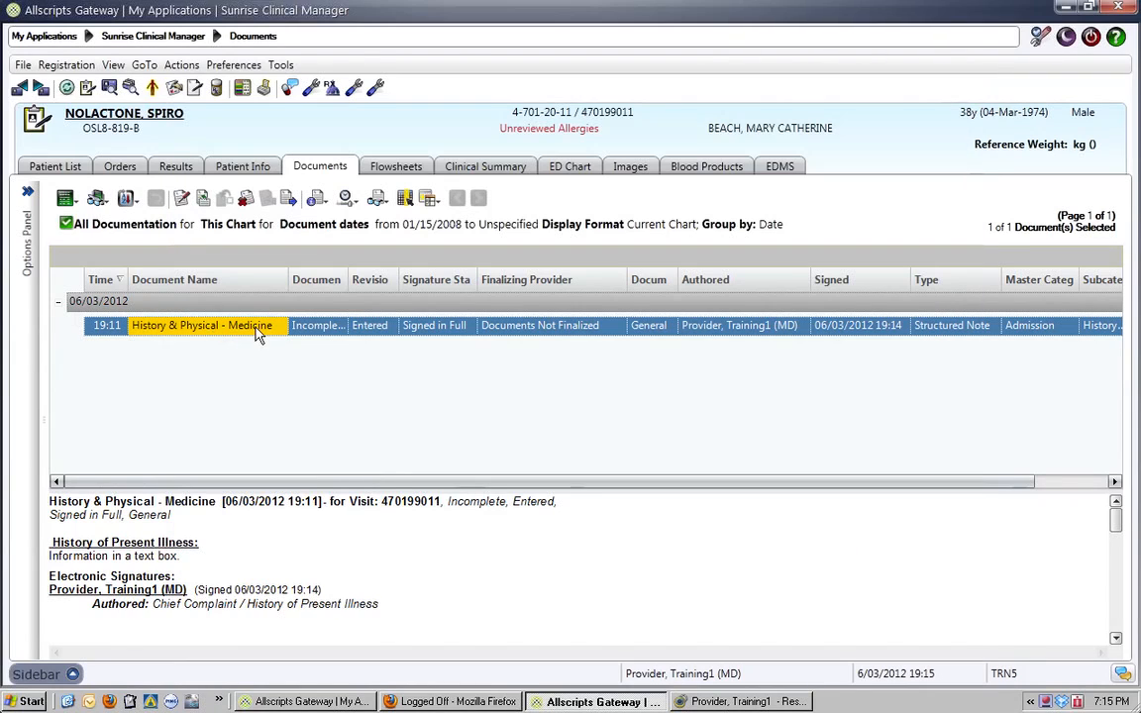
Reopen the History & Physical note for editing and browse its Physical Exam and Assessment/Plan sections
click(182, 199)
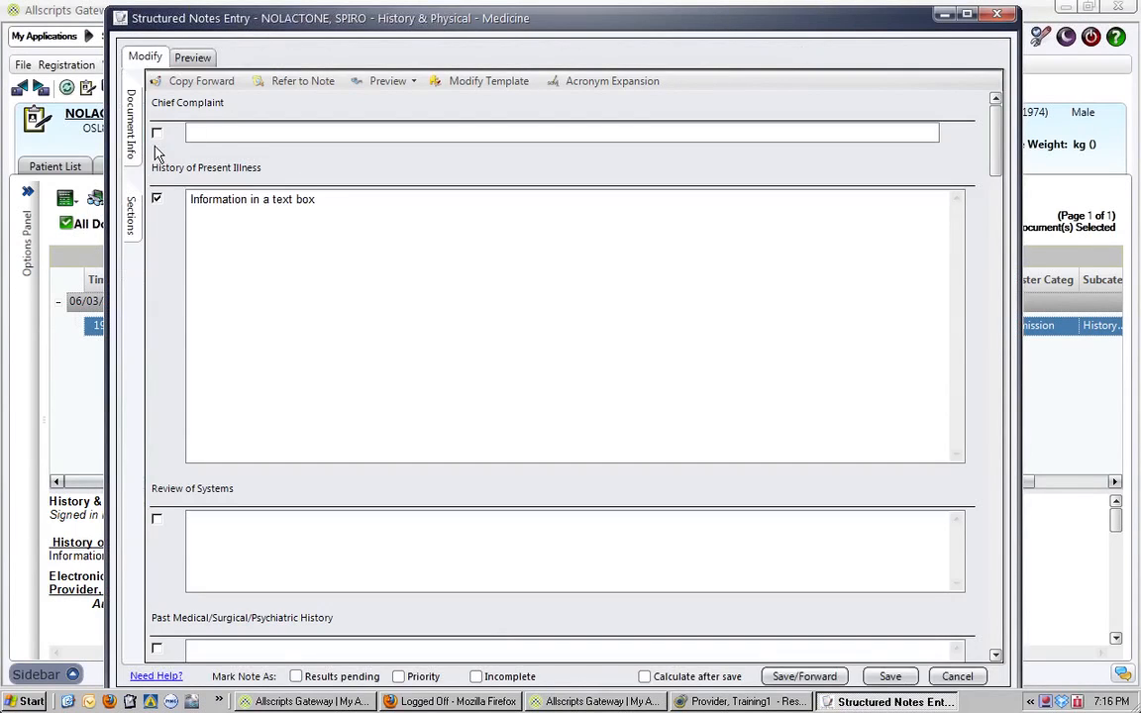
mouse_move(134, 144)
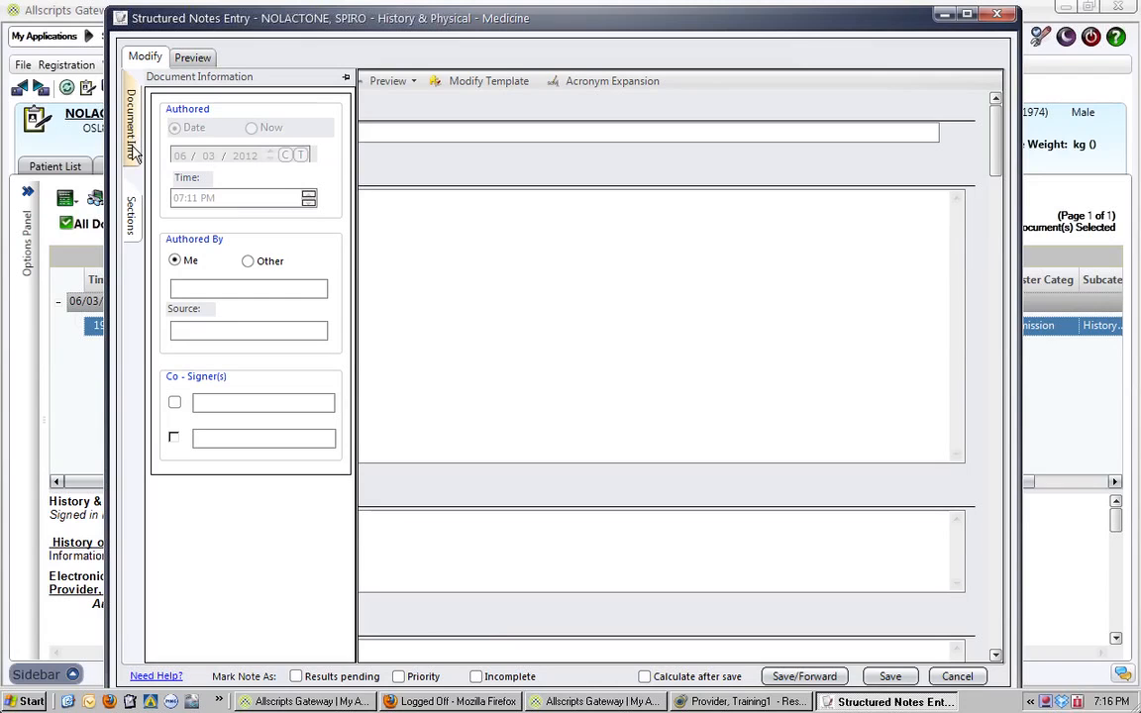
mouse_move(136, 210)
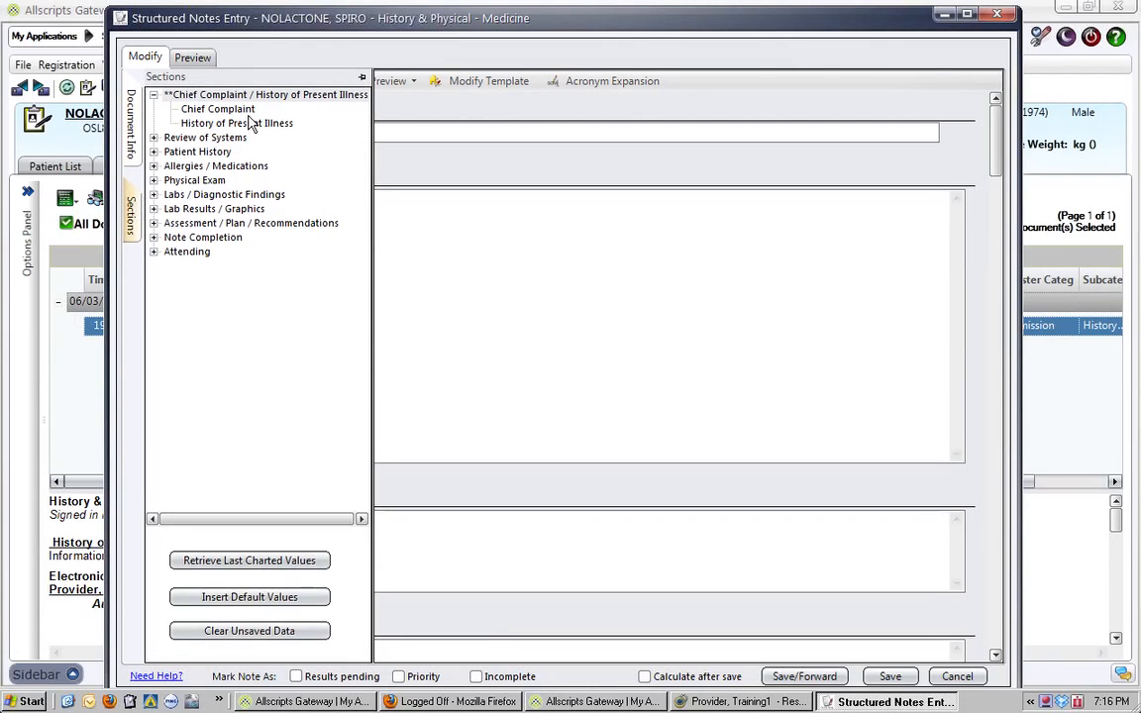
click(363, 79)
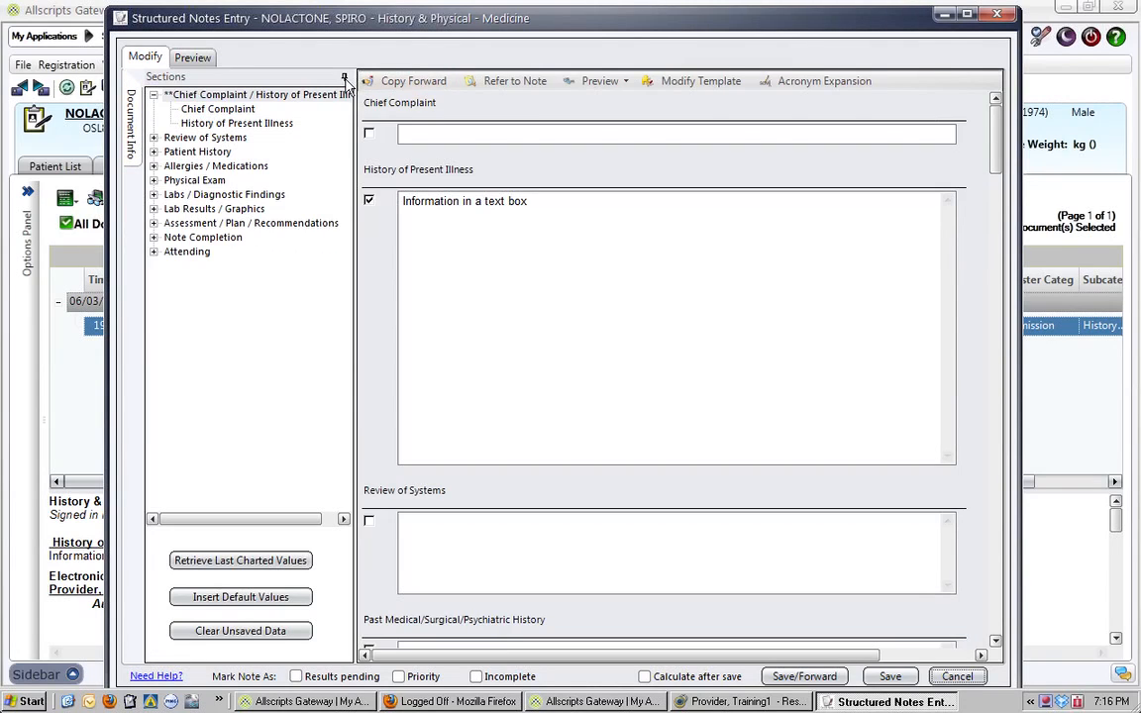
click(153, 181)
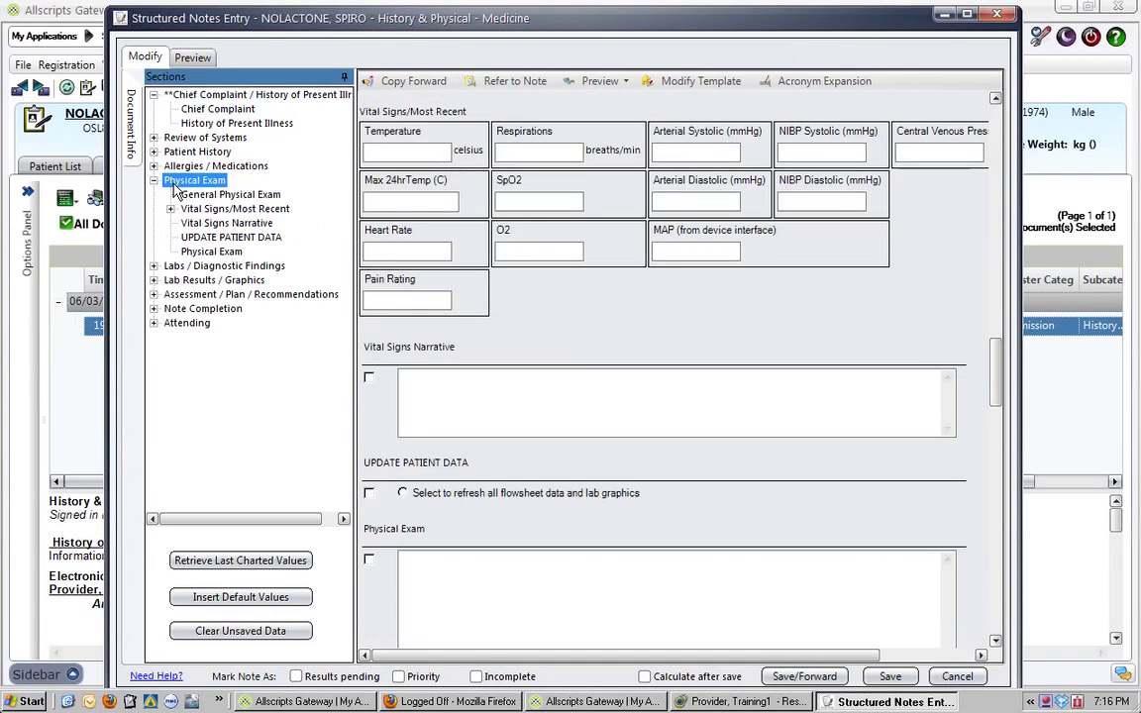
click(180, 295)
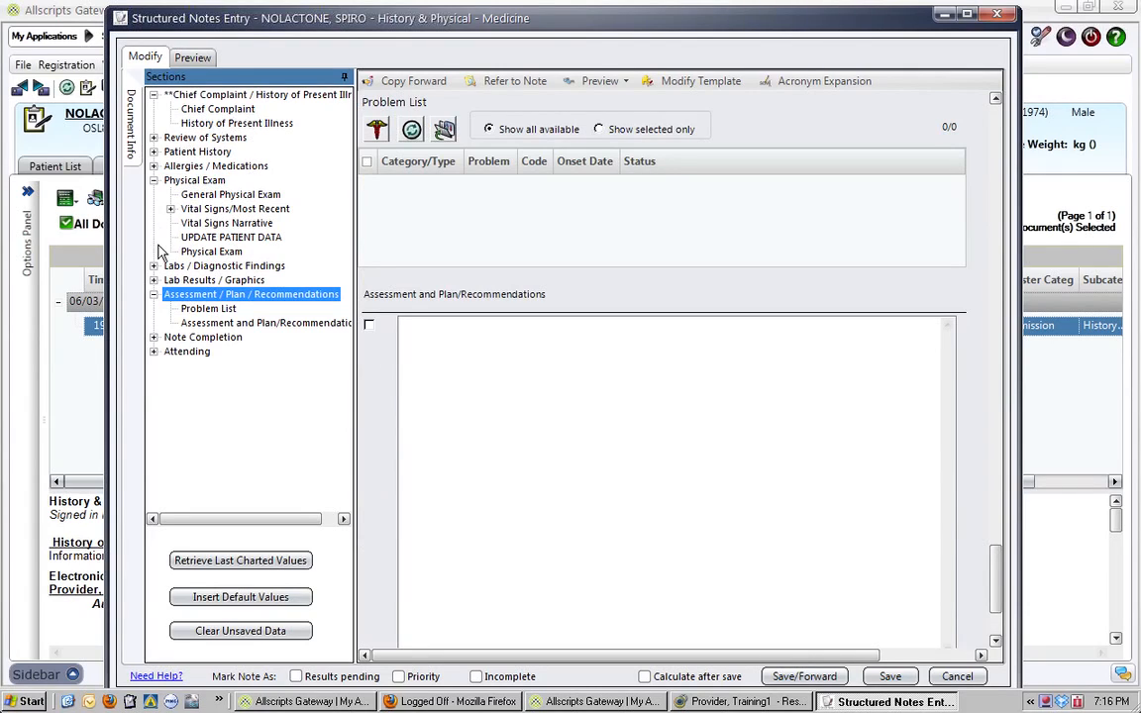
click(201, 559)
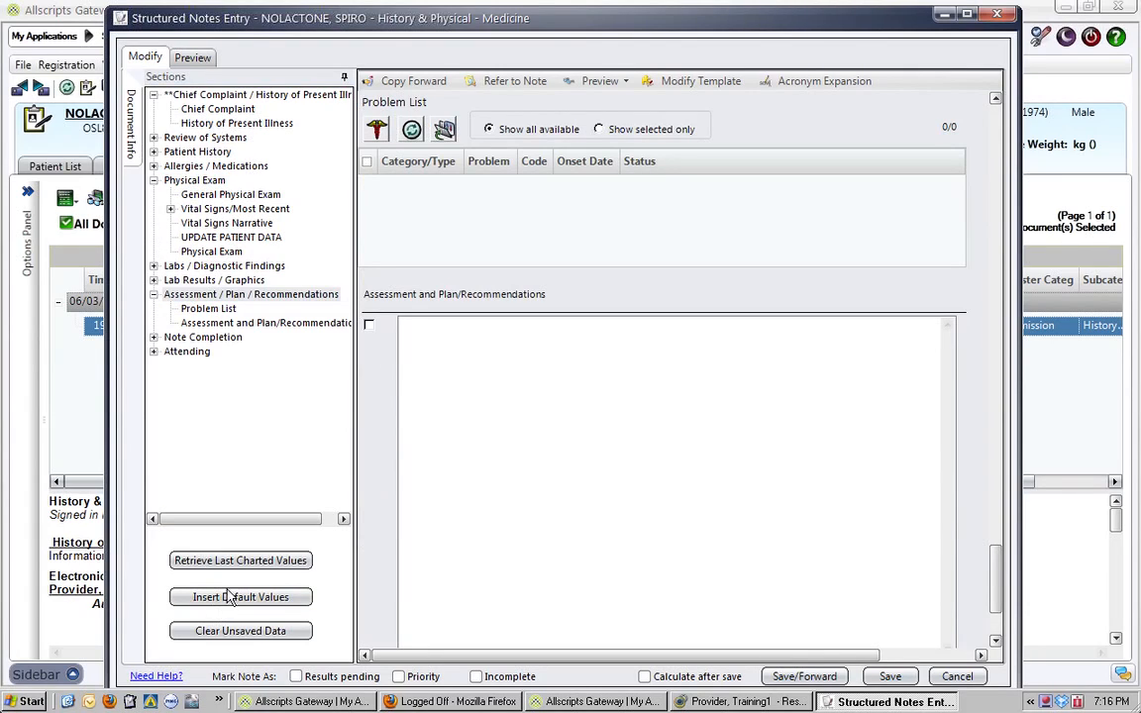
click(345, 79)
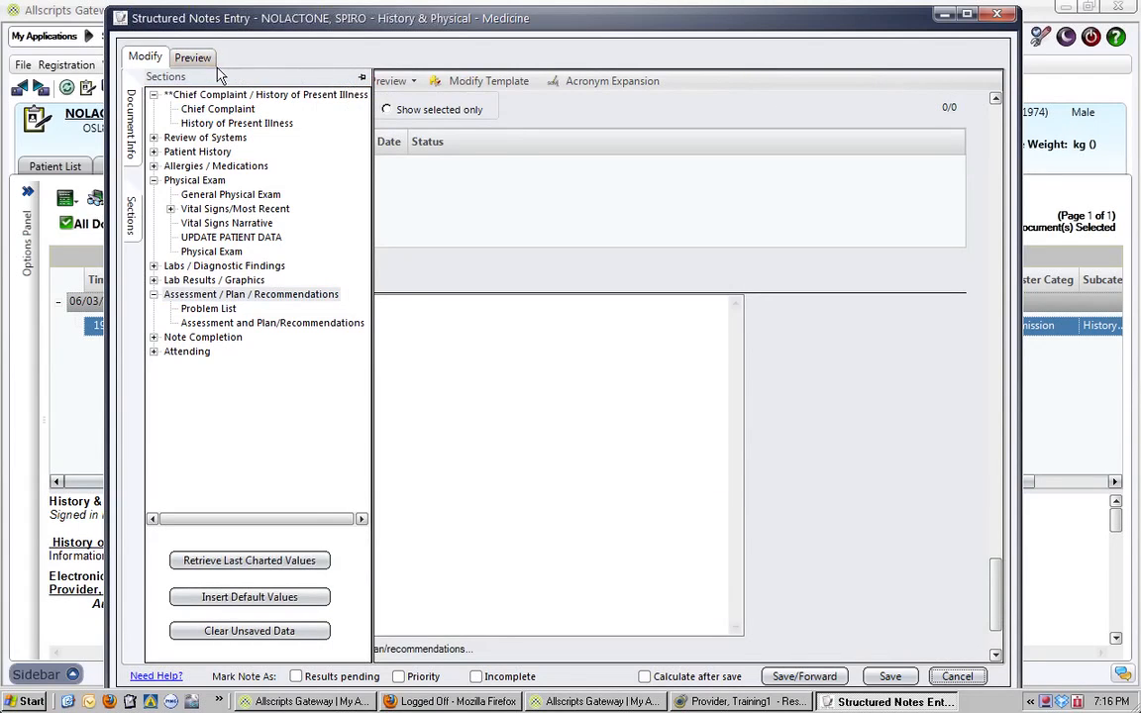
Check the note's Preview tab, then return to editing with the preview shown at Bottom
click(193, 57)
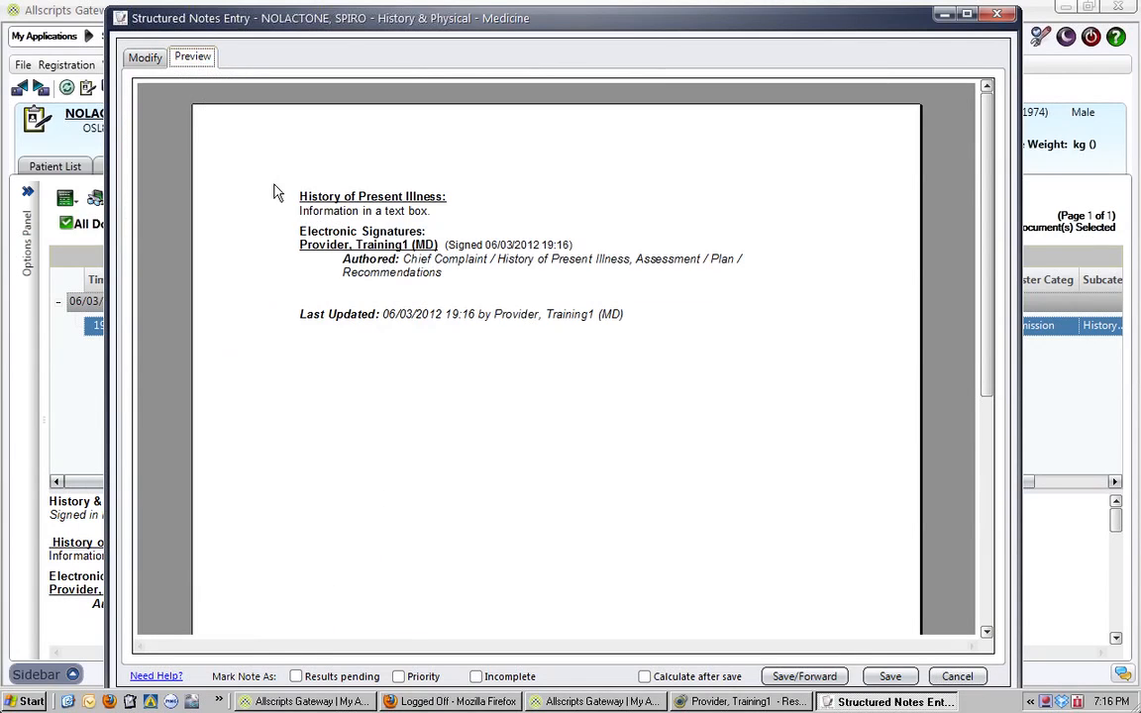
click(145, 57)
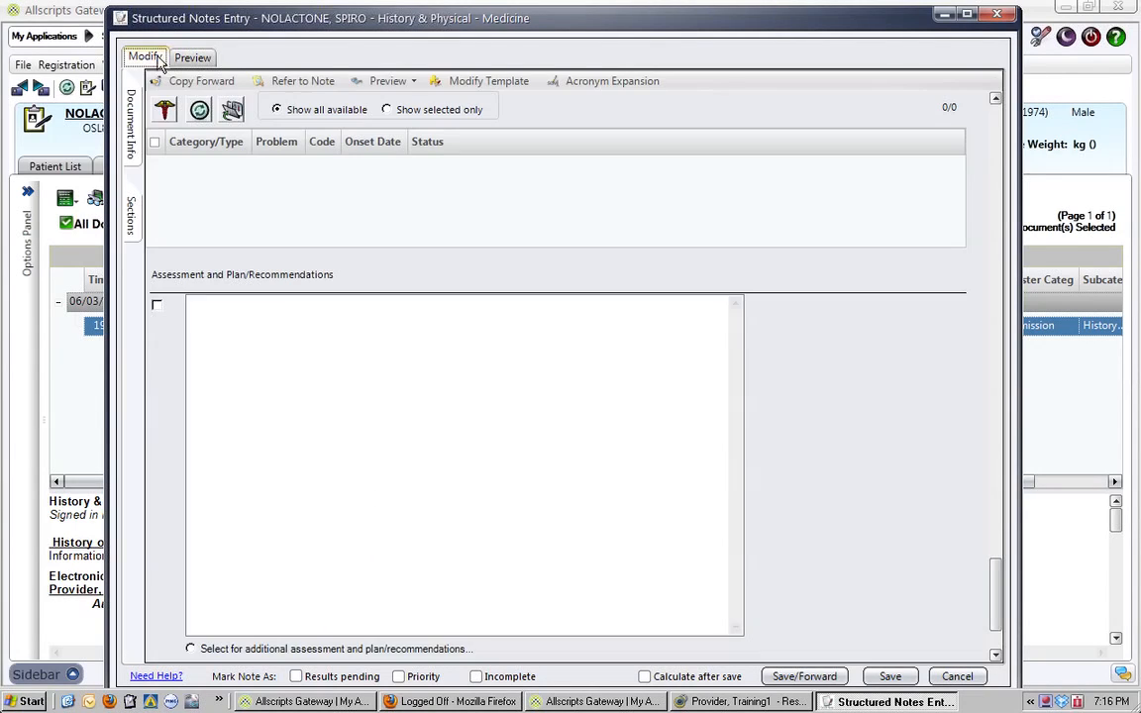
click(389, 80)
click(396, 98)
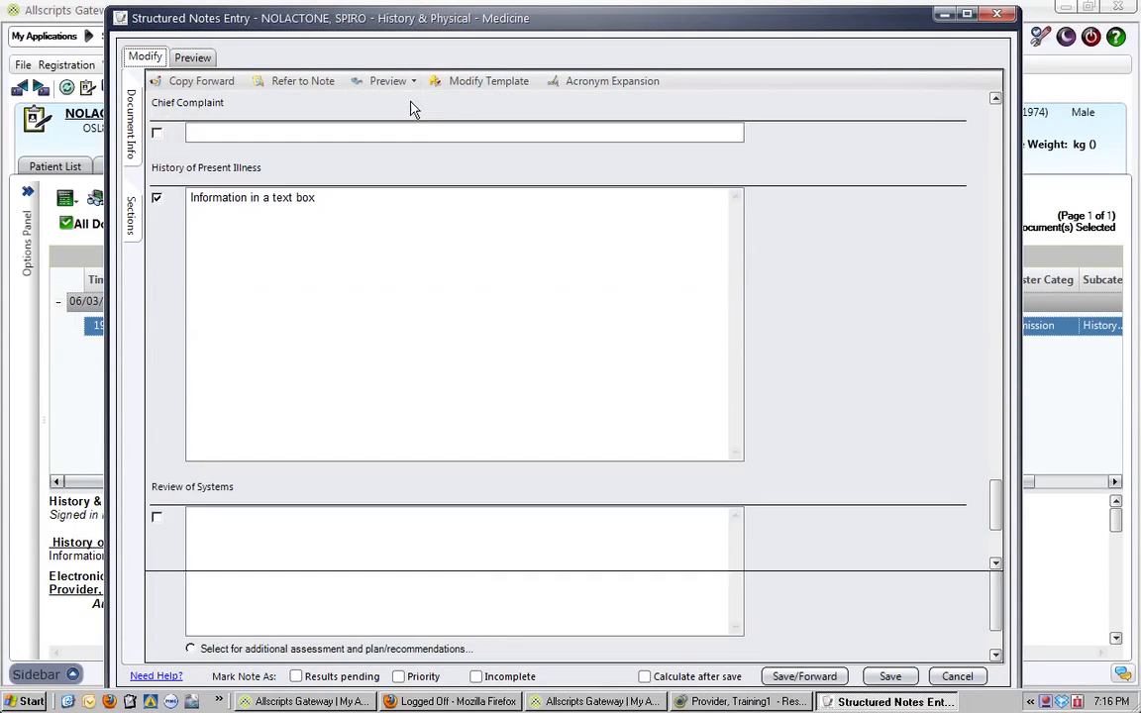
Enter 'As you type.' under Assessment and Plan/Recommendations and submit the note as Final
click(327, 377)
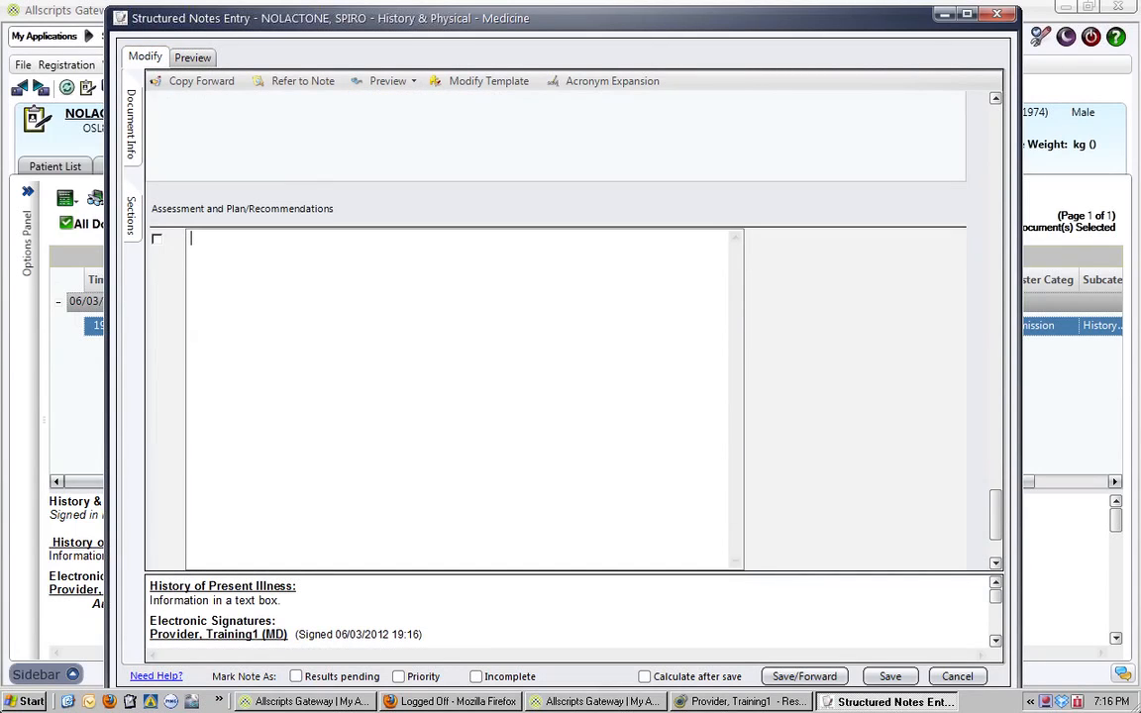
text(As you yype)
mouse_move(996, 595)
mouse_down()
mouse_move(996, 639)
mouse_move(998, 590)
mouse_move(999, 619)
mouse_move(997, 602)
mouse_up()
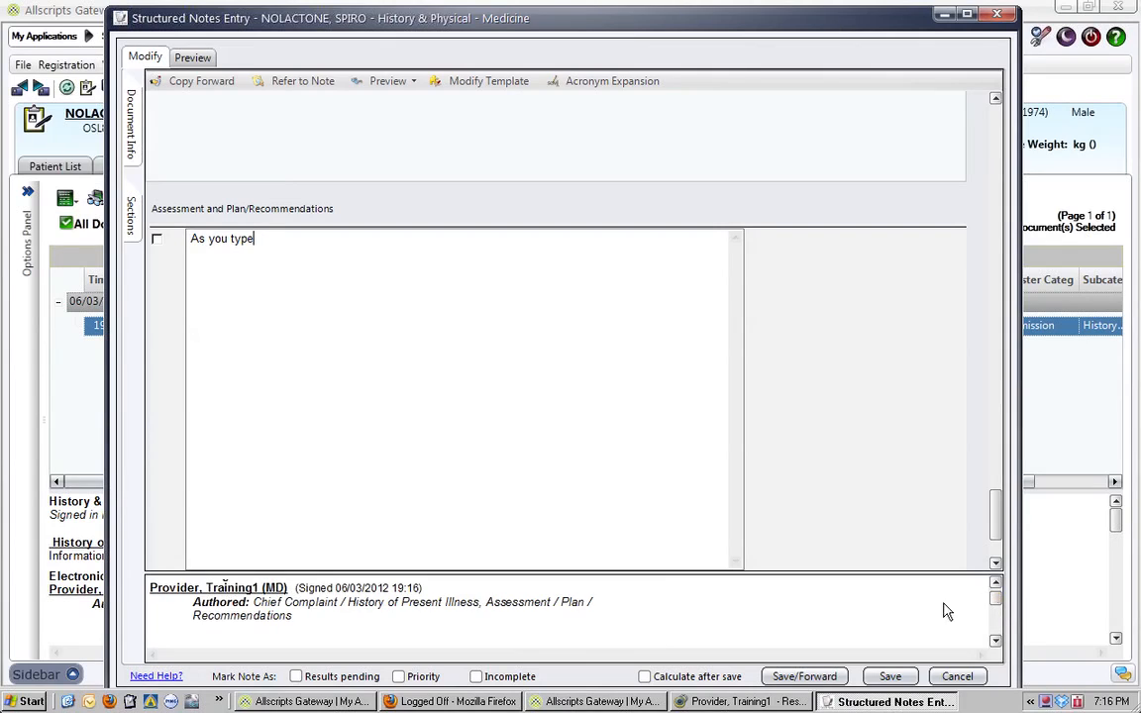
click(995, 587)
click(996, 587)
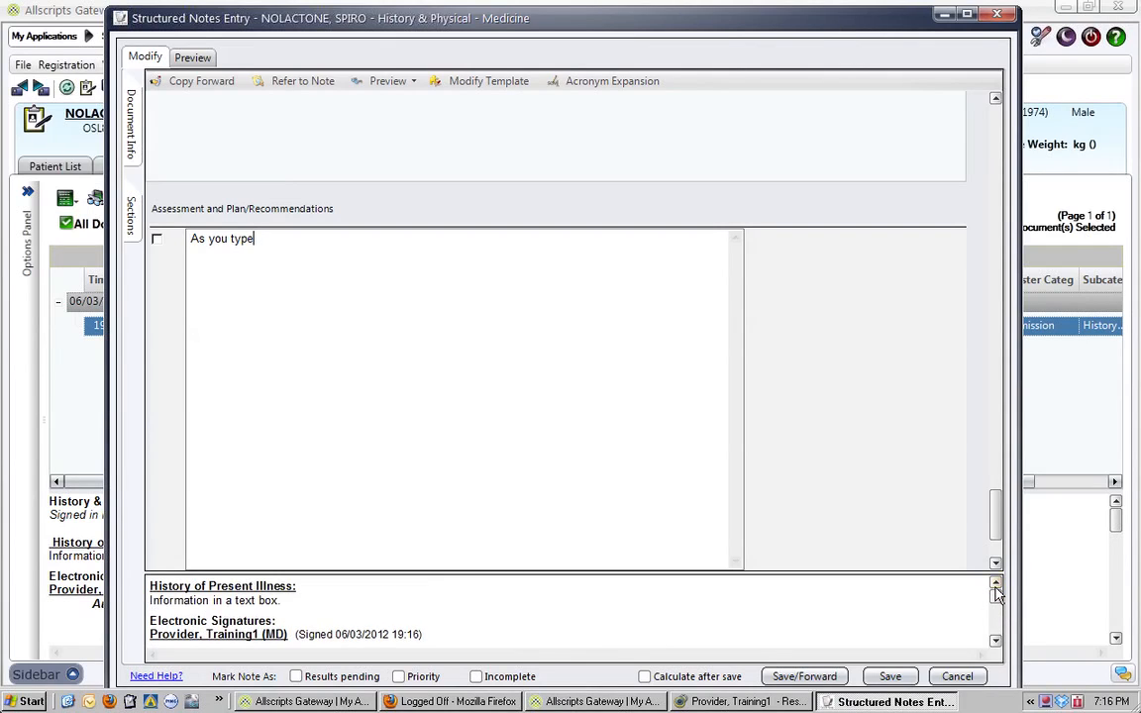
drag(996, 601, 997, 626)
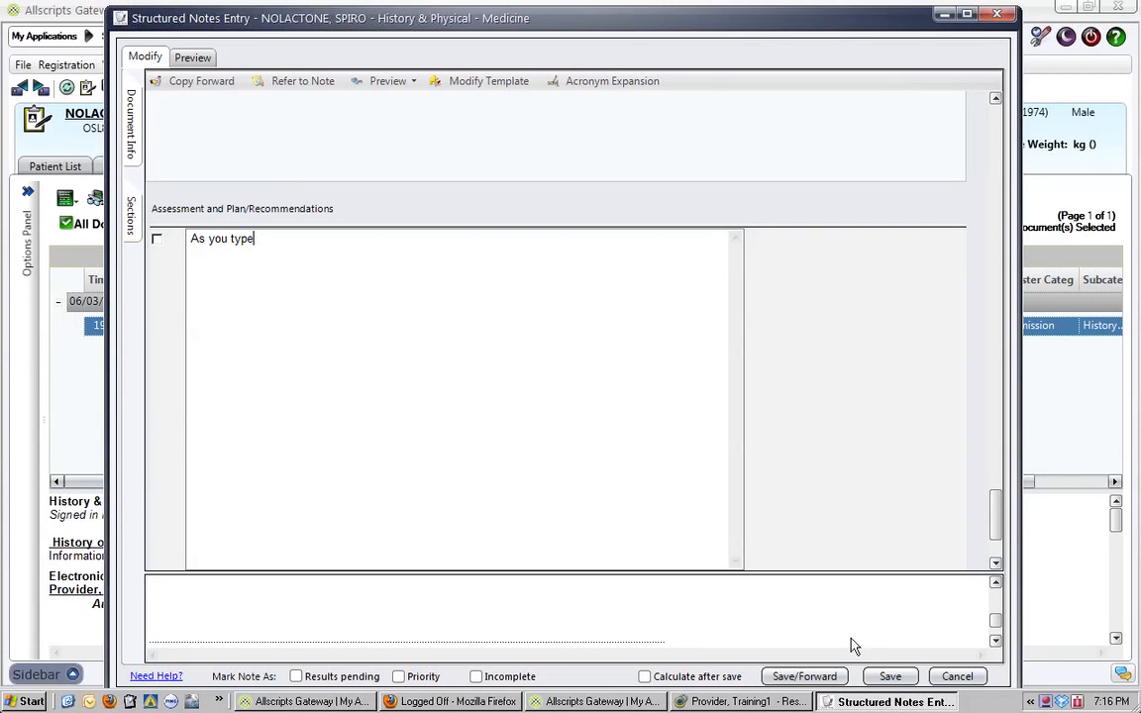
click(890, 677)
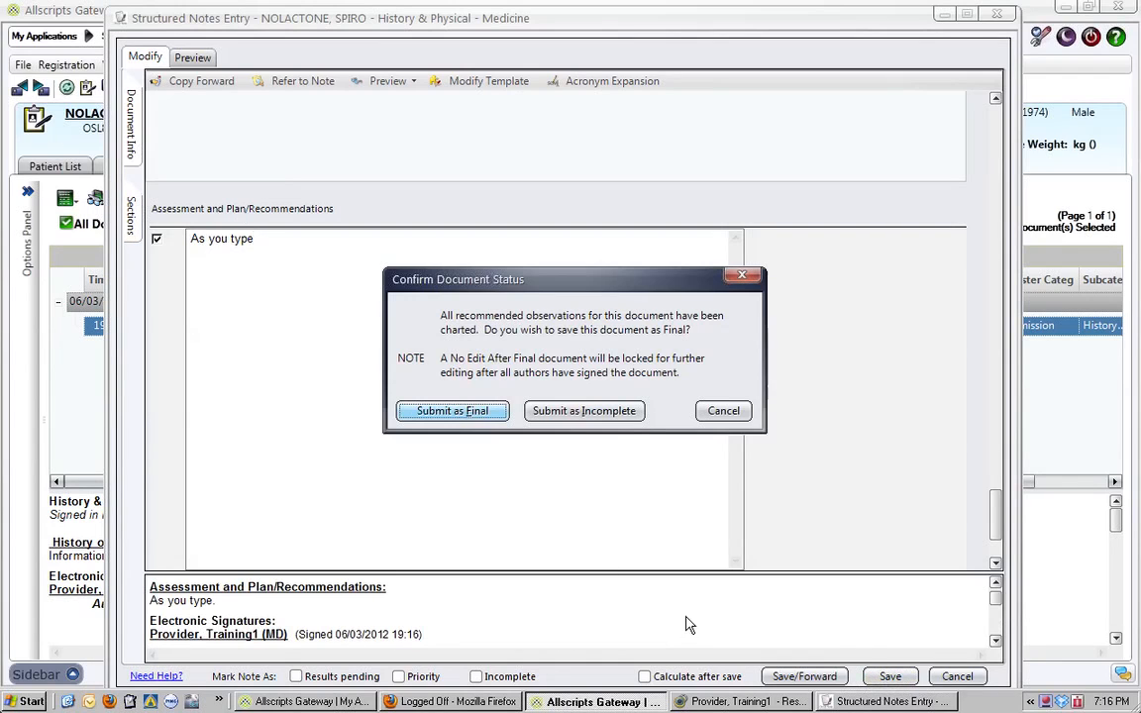
click(405, 412)
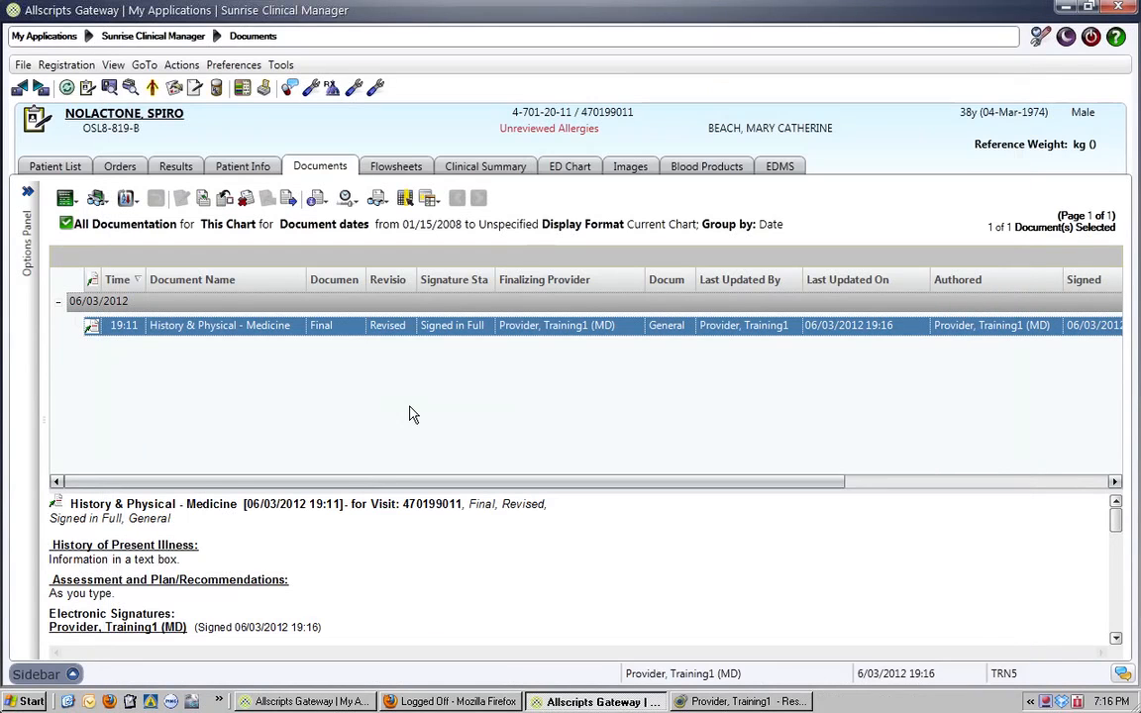
Unfinalize the History & Physical - Medicine note and confirm with Yes
right_click(379, 333)
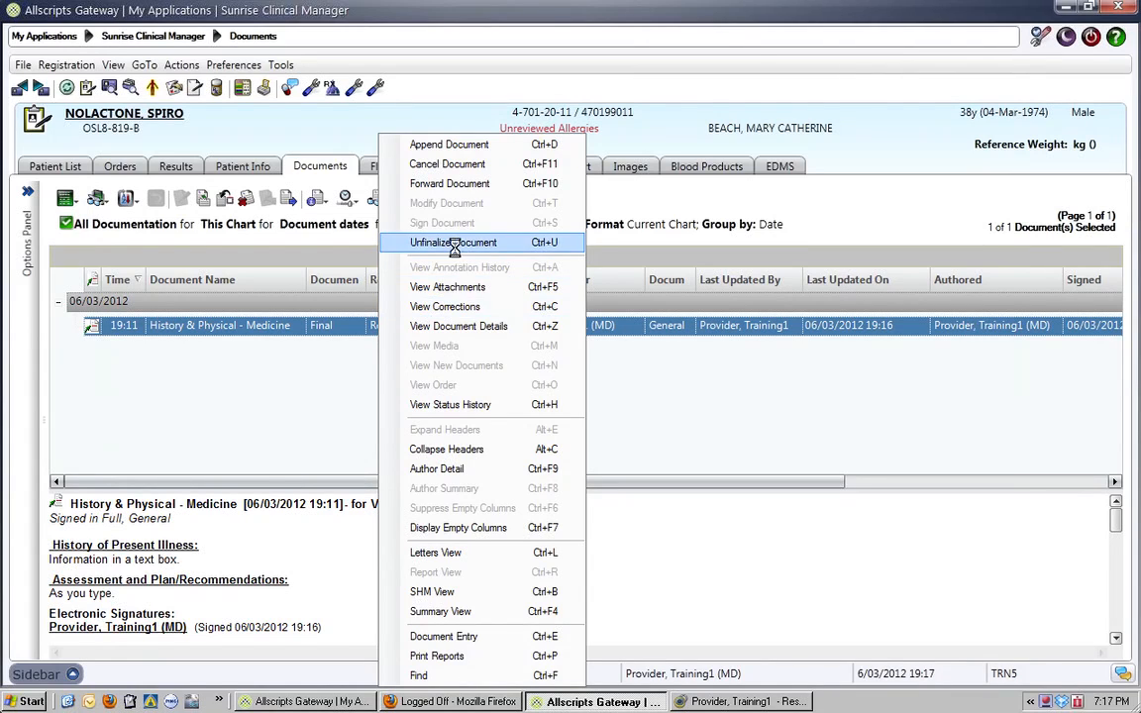
click(454, 244)
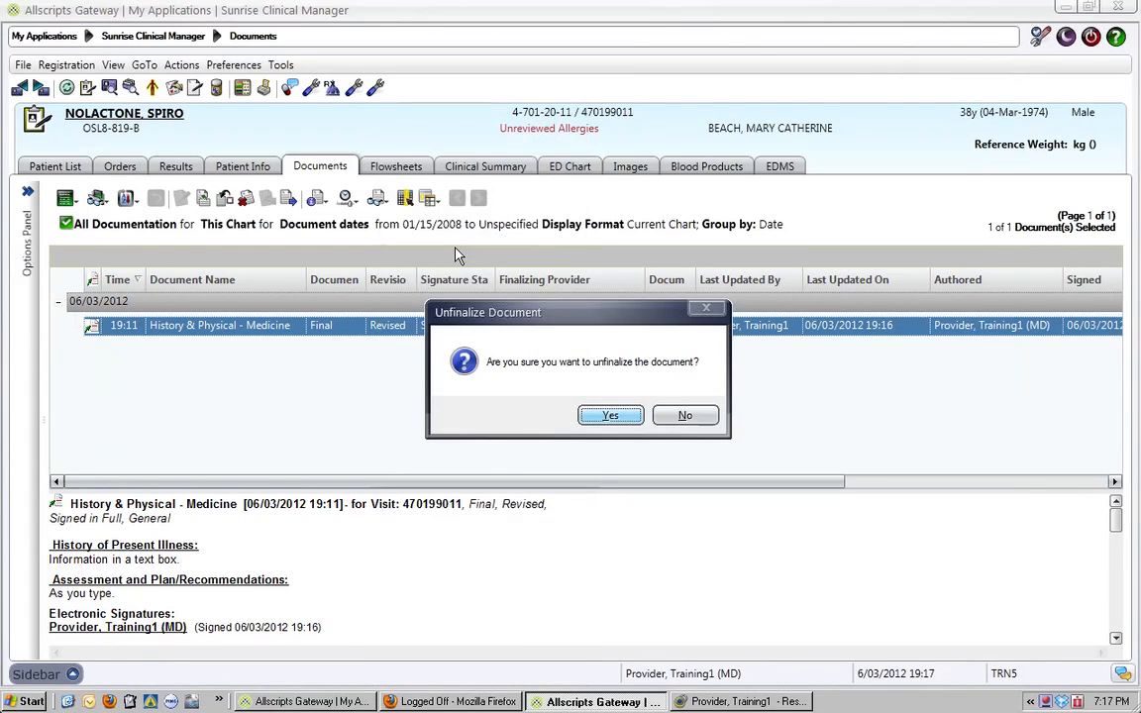
click(610, 415)
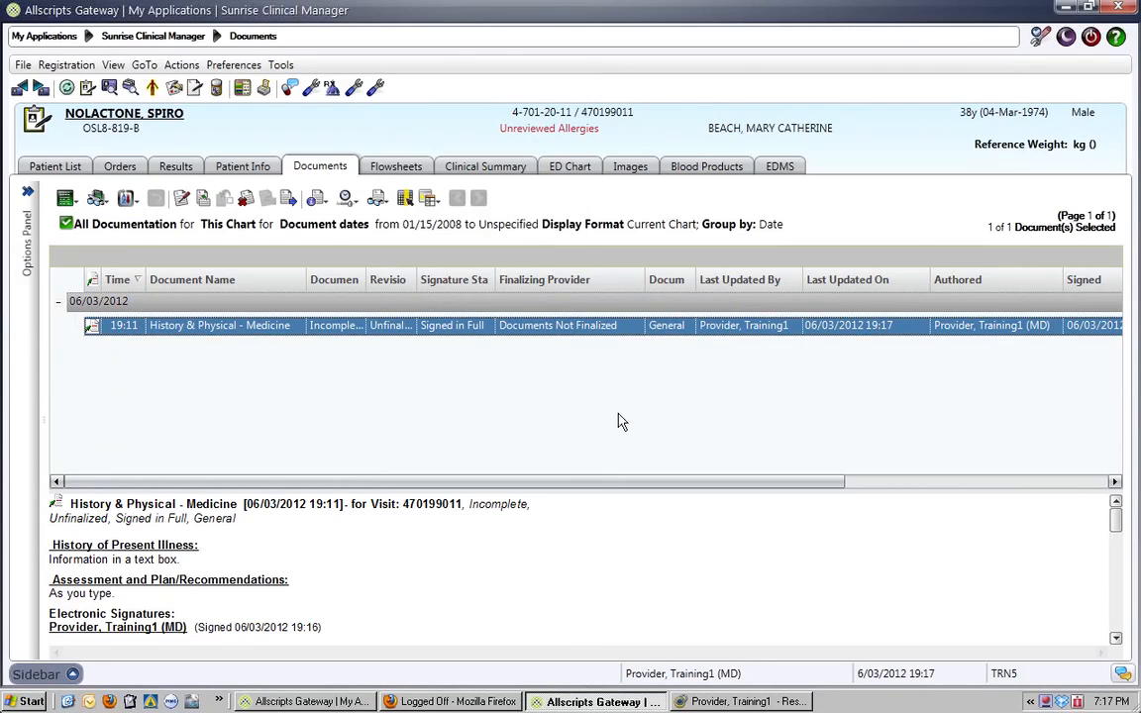